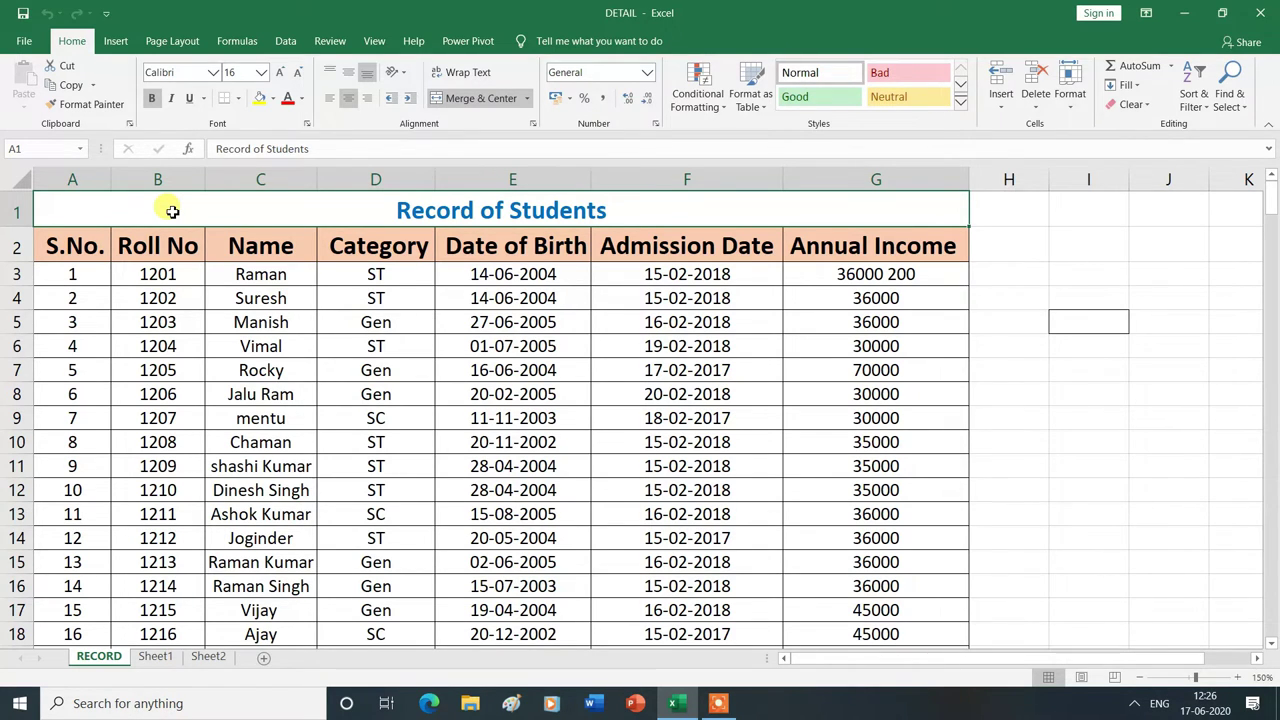
Preview the student sheet's printout from the File menu, then return to the worksheet.
left_click(22, 43)
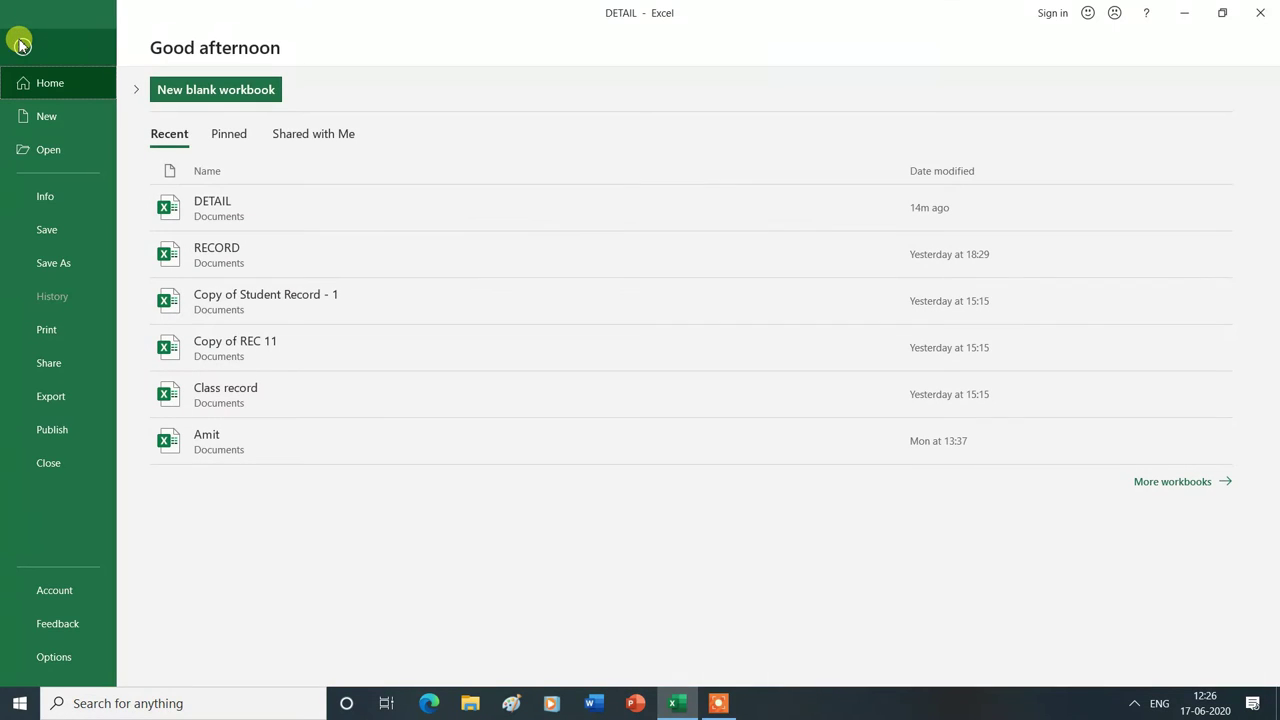
left_click(36, 336)
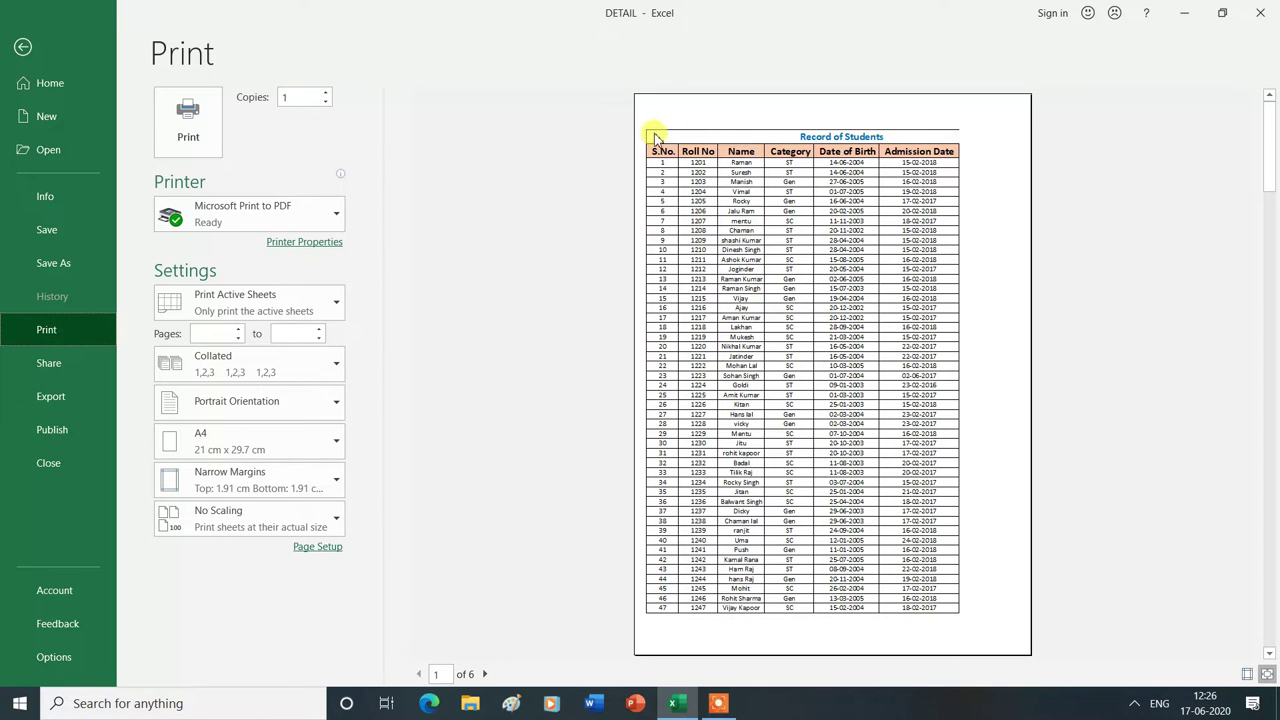
left_click(22, 48)
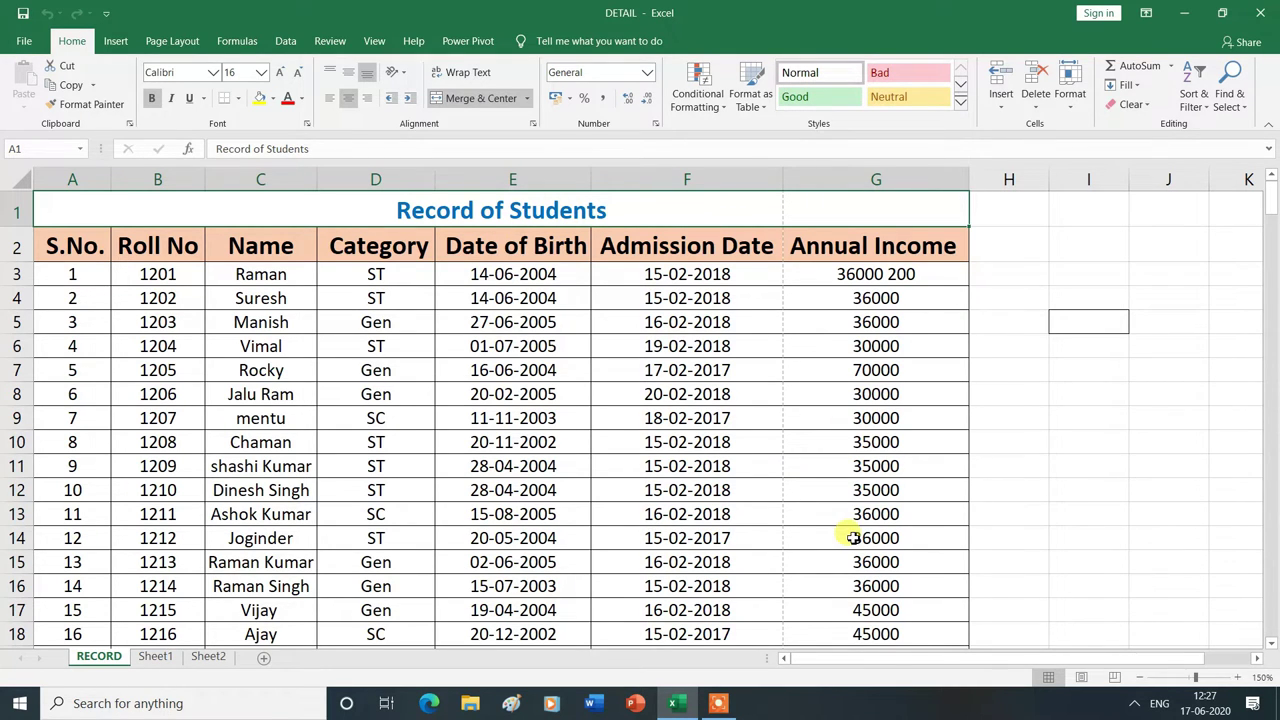
Preview the sheet again with Ctrl+F2, then return and bring up the Page Layout ribbon.
key("ctrl+F2")
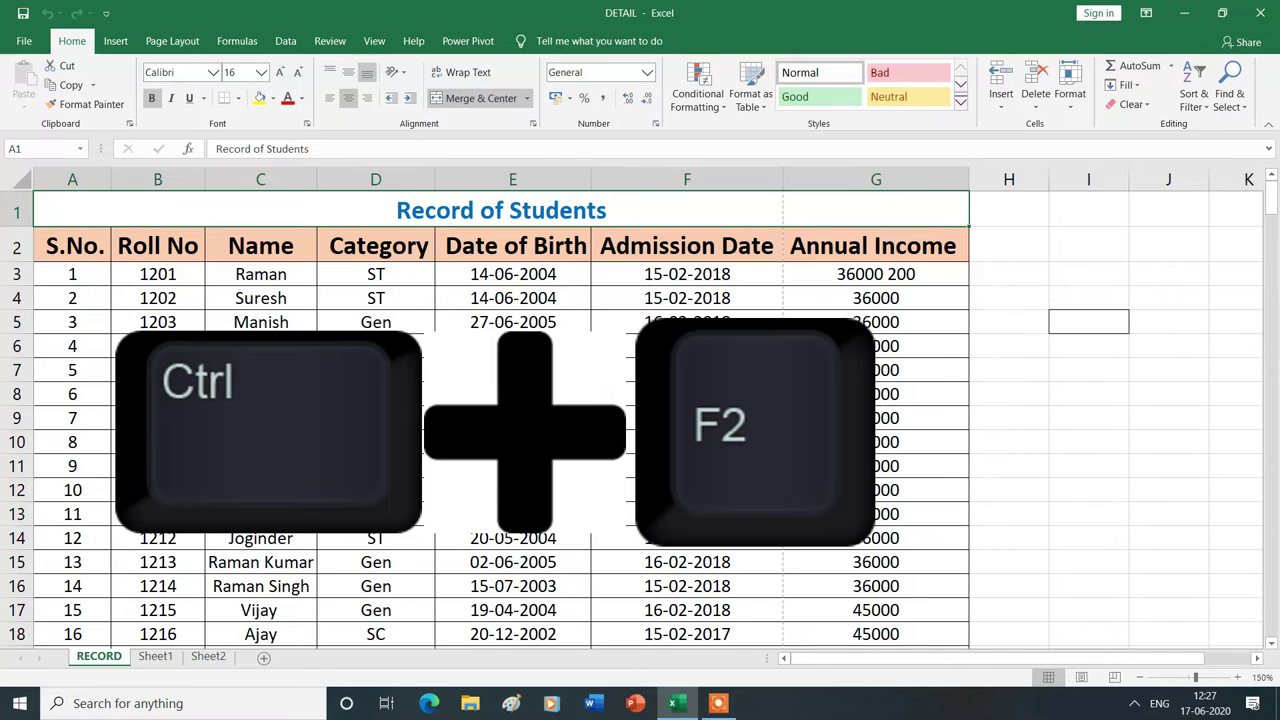
key("ctrl+F2")
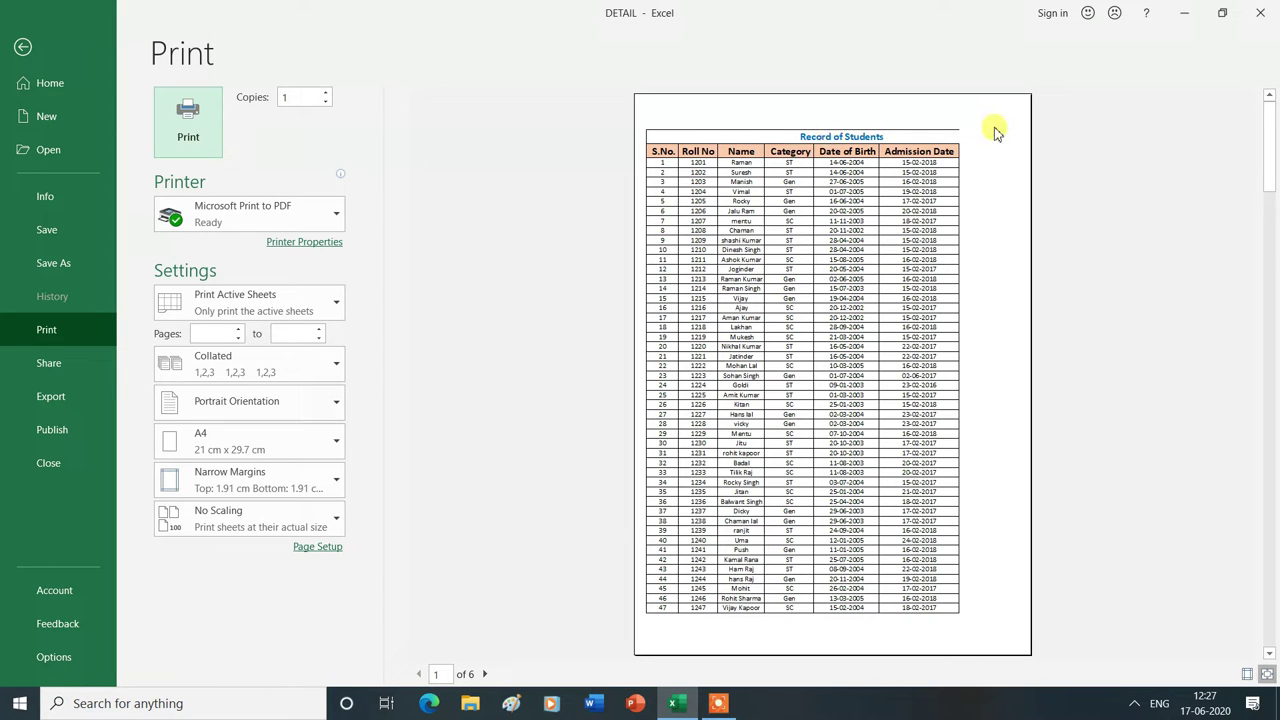
key("Escape")
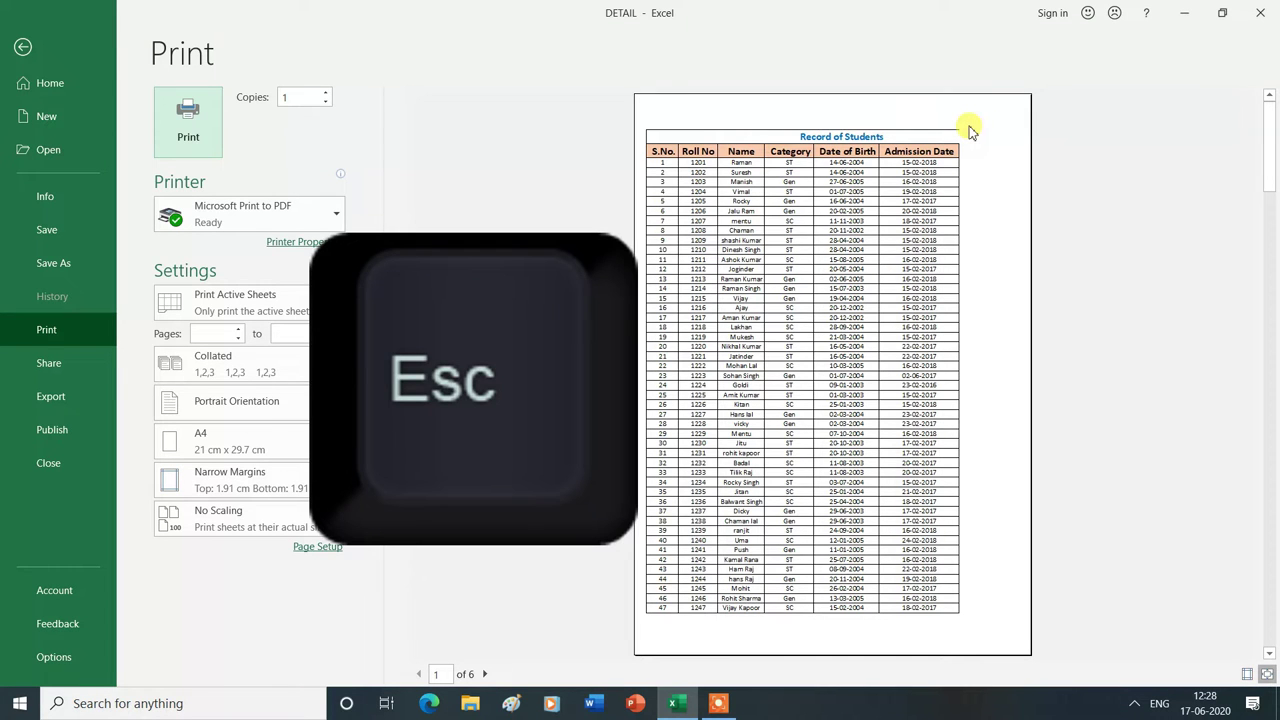
key("Escape")
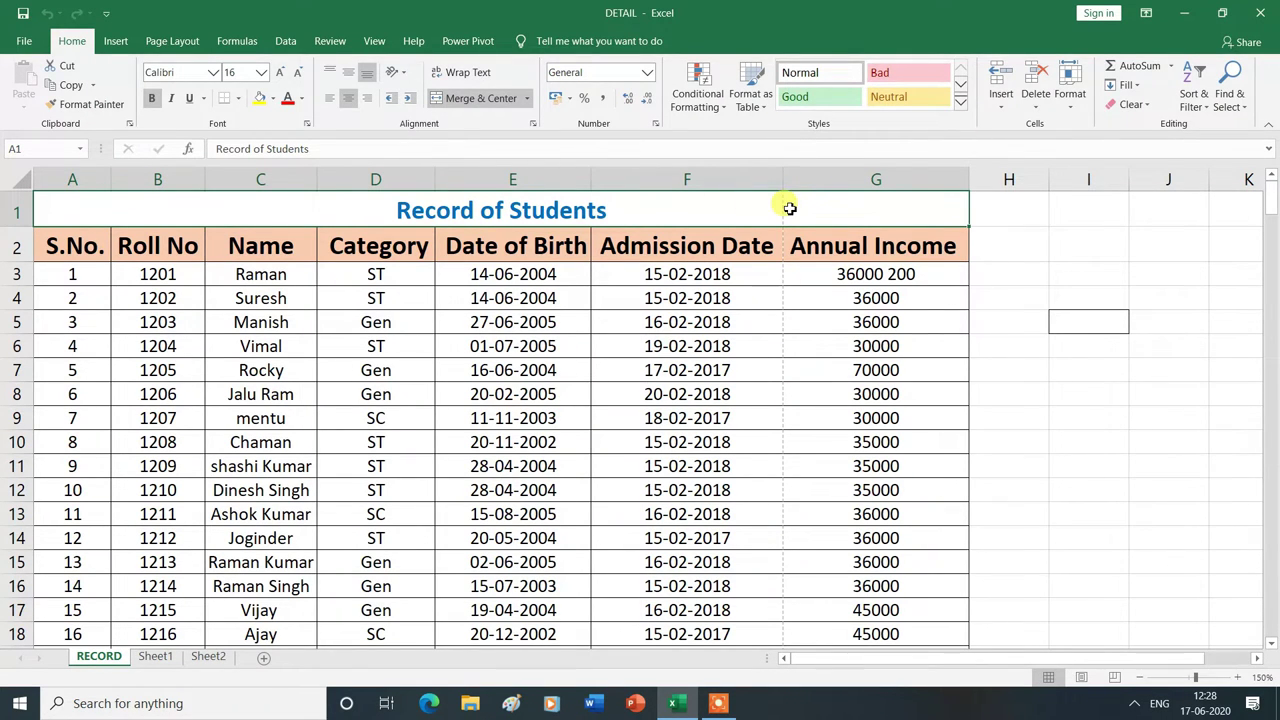
key("alt+p")
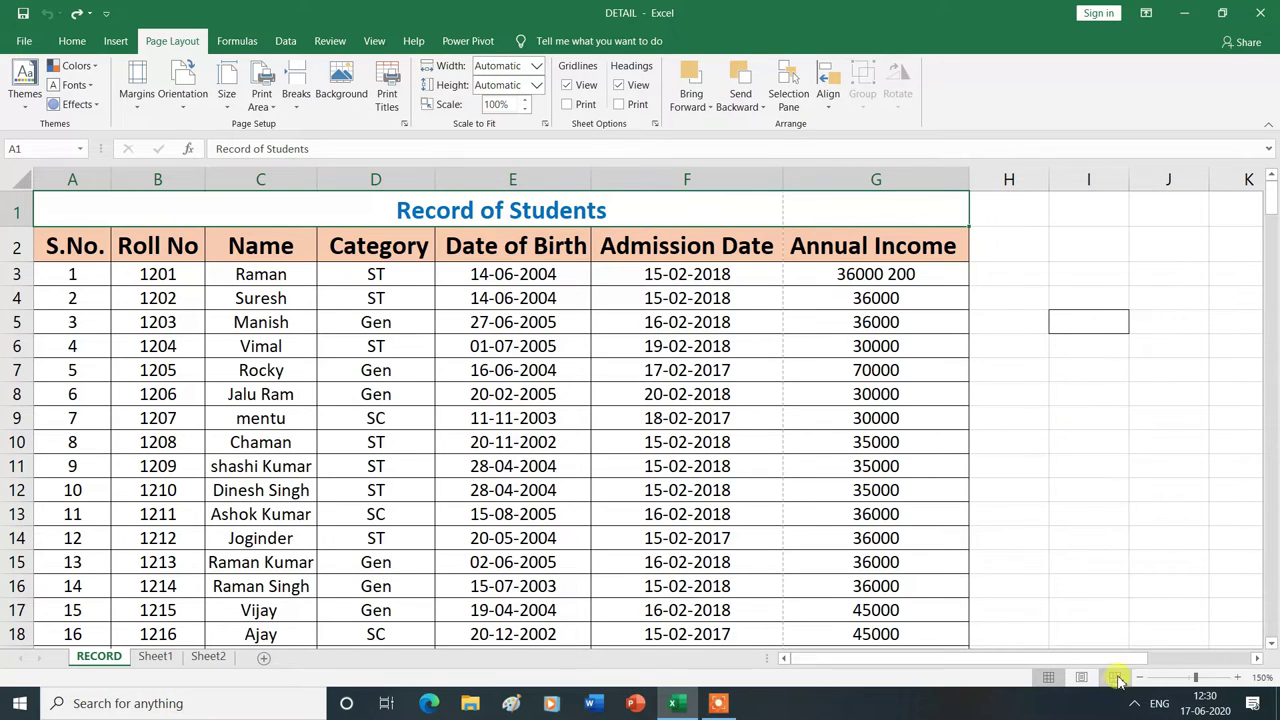
Switch the RECORD sheet to Page Layout view and scroll across its printed pages.
left_click(1084, 678)
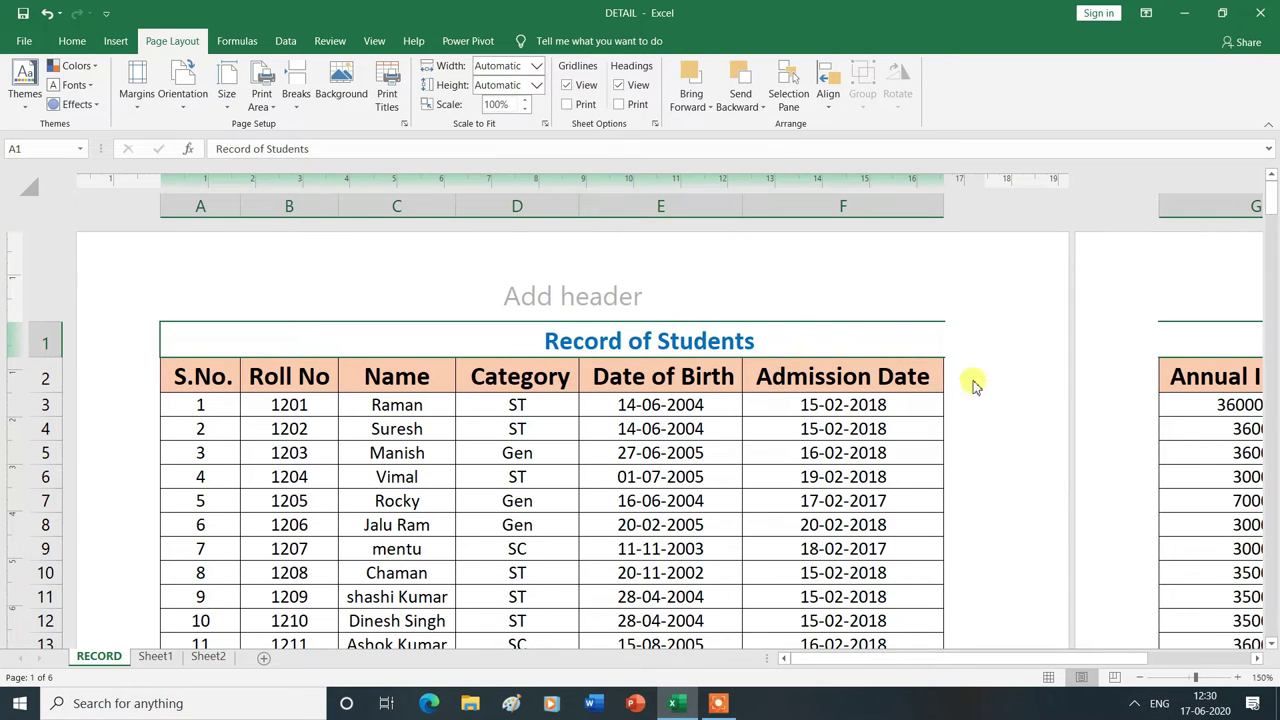
scroll(1224, 657, "right", 3)
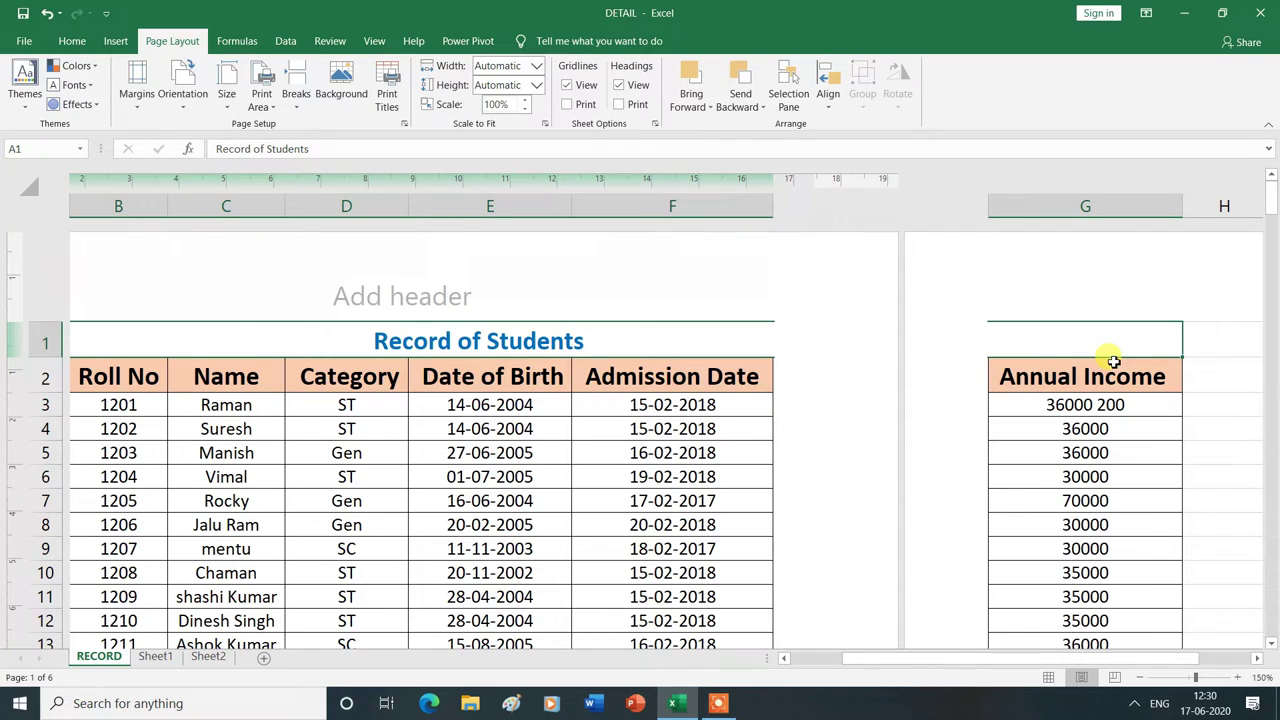
scroll(783, 665, "left", 3)
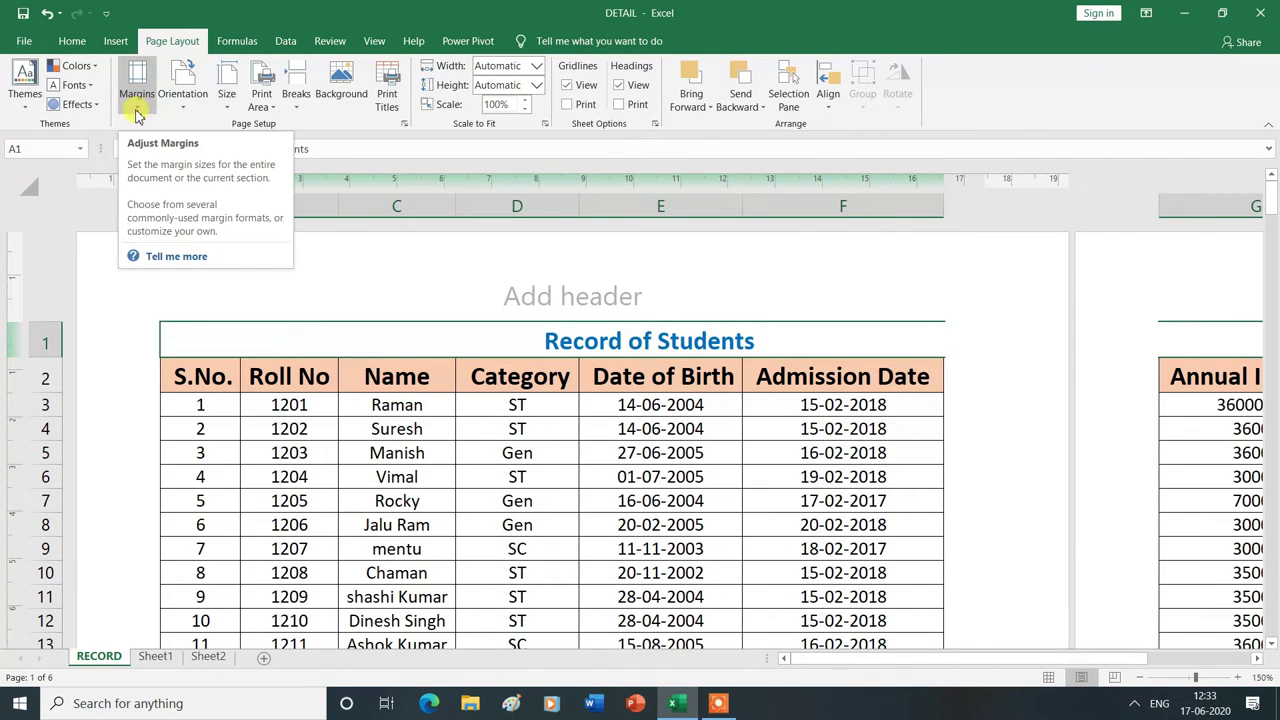
Try the Normal, Wide and Narrow margin presets, leaving Narrow margins applied.
left_click(138, 110)
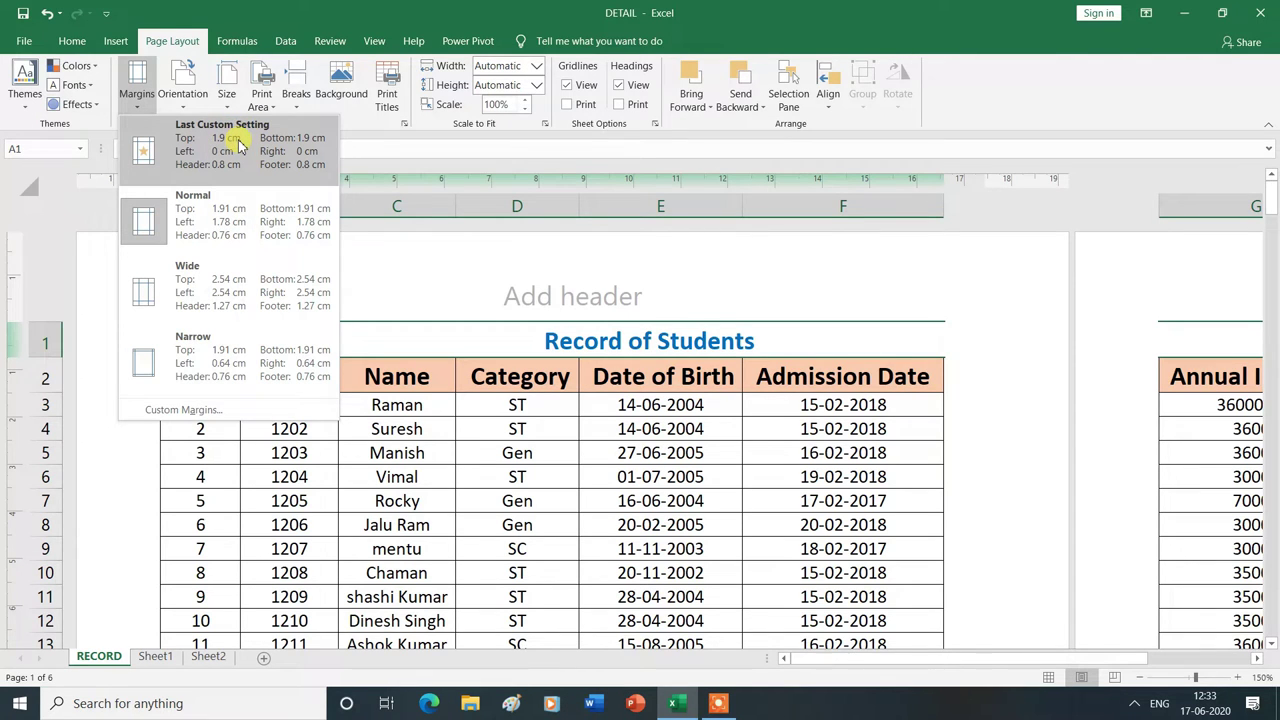
left_click(199, 217)
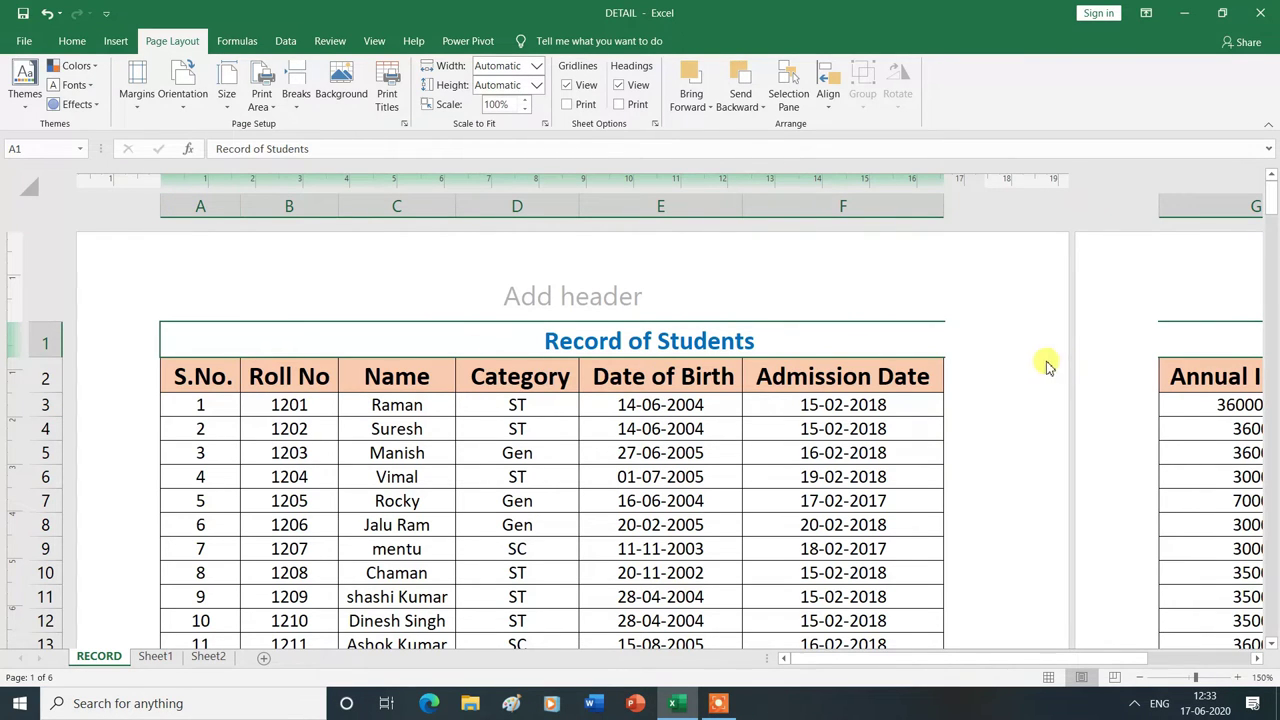
left_click(138, 95)
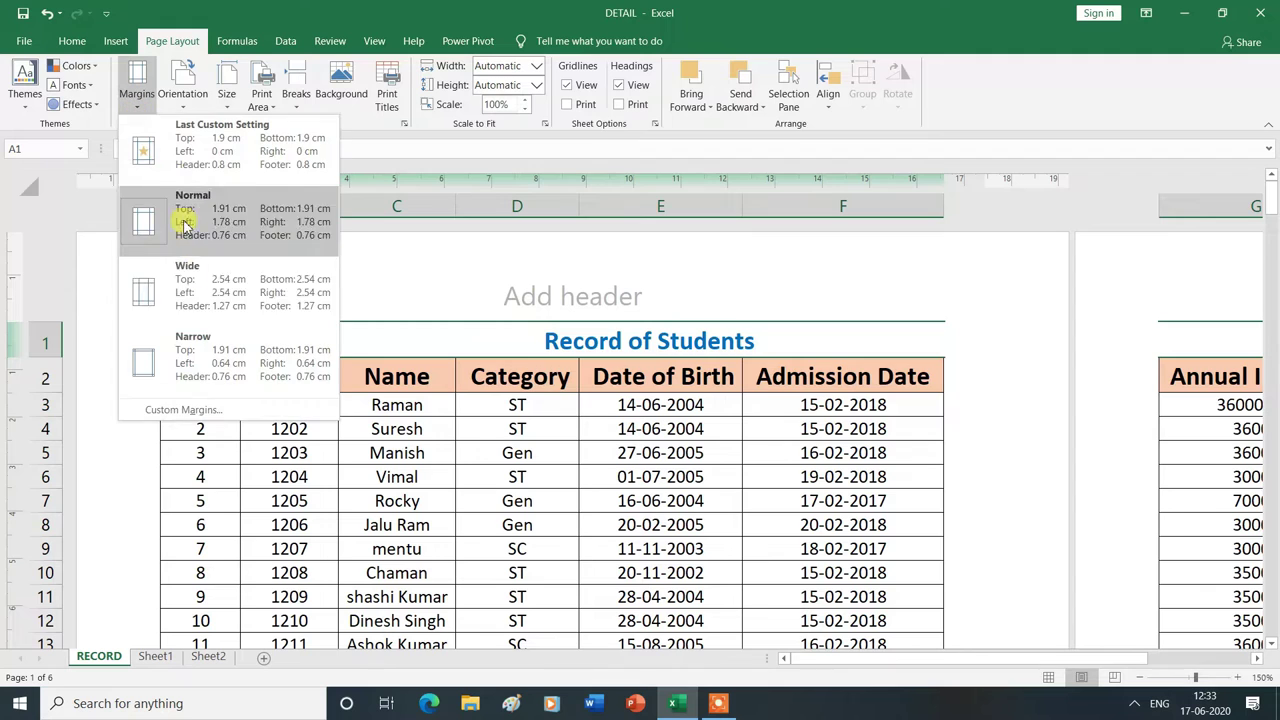
left_click(197, 291)
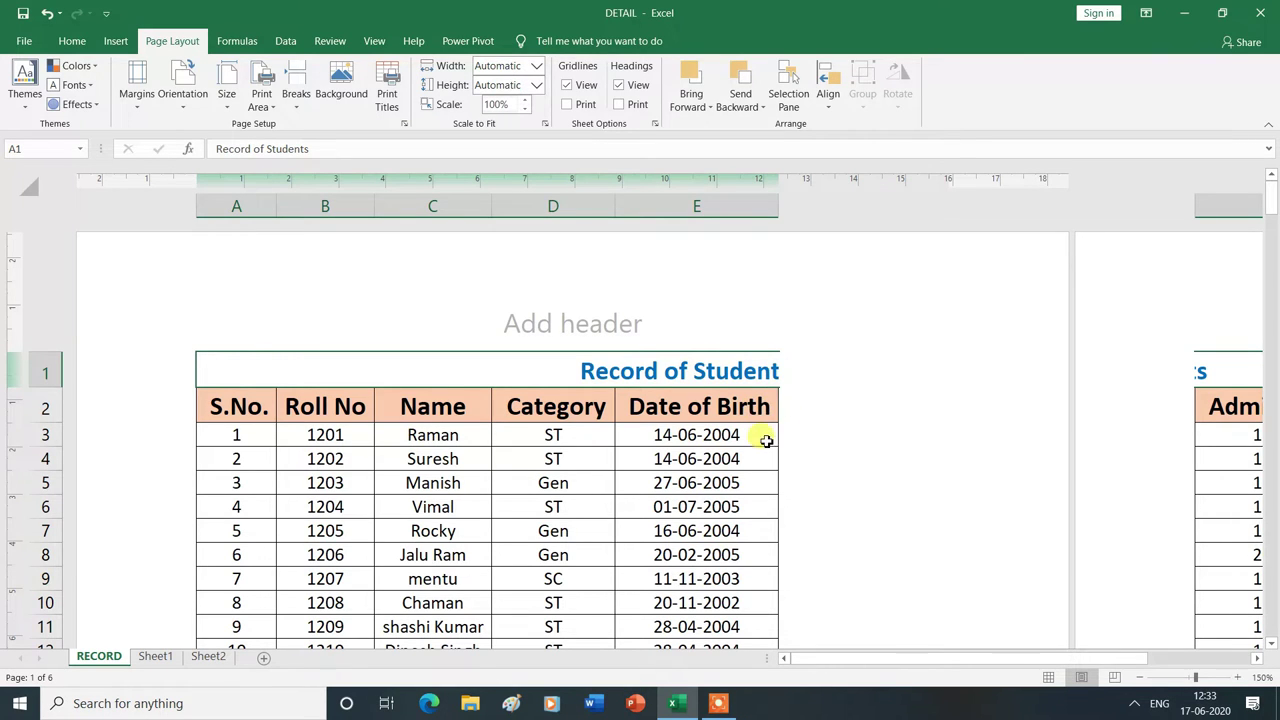
left_click(138, 95)
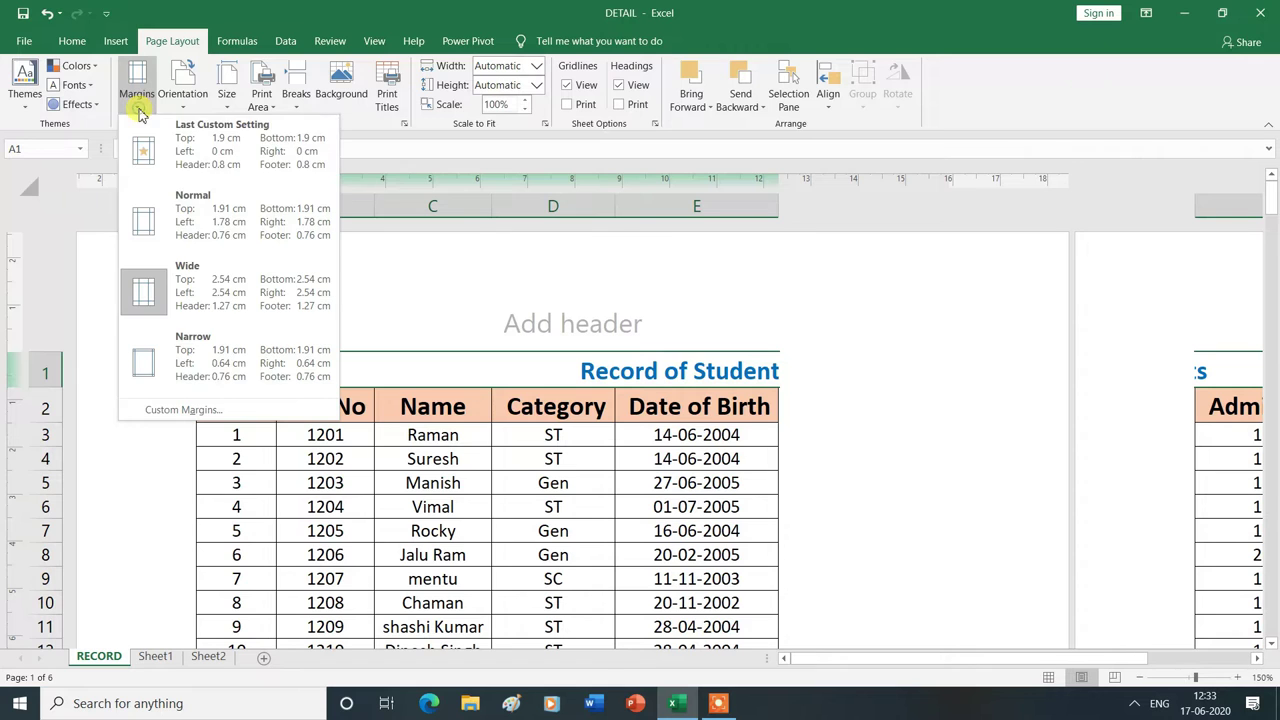
left_click(220, 358)
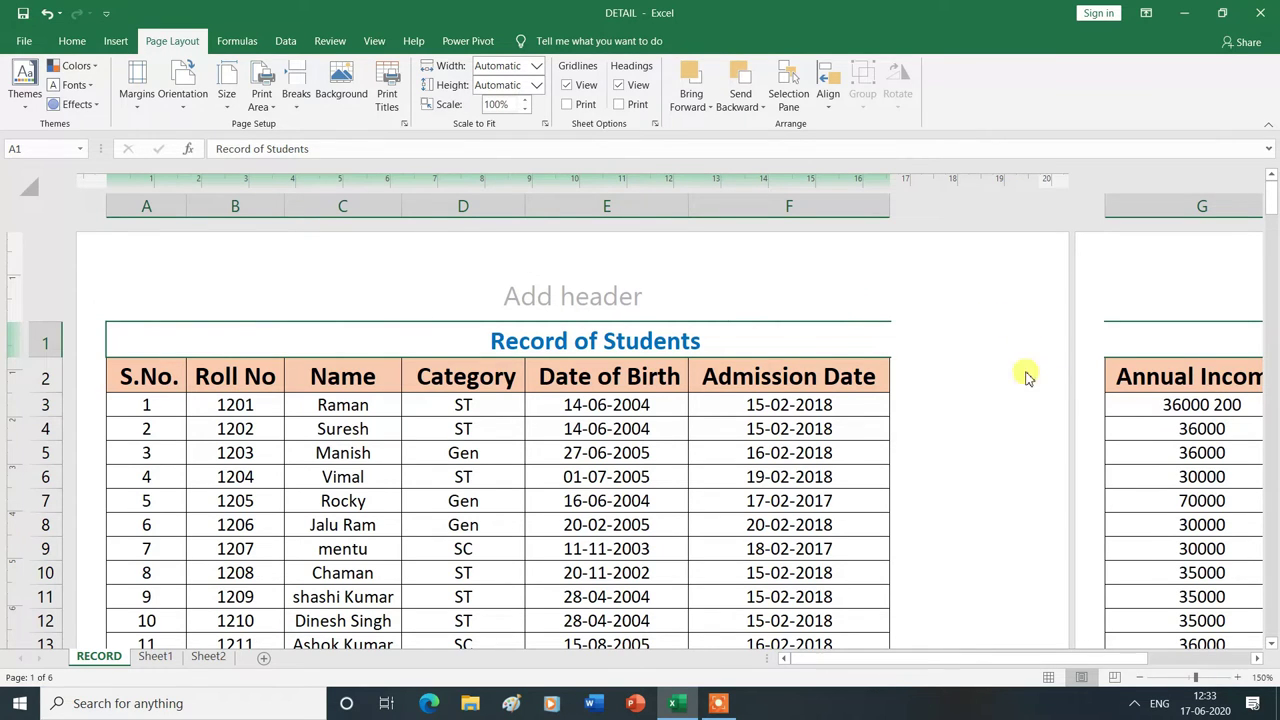
left_click(138, 110)
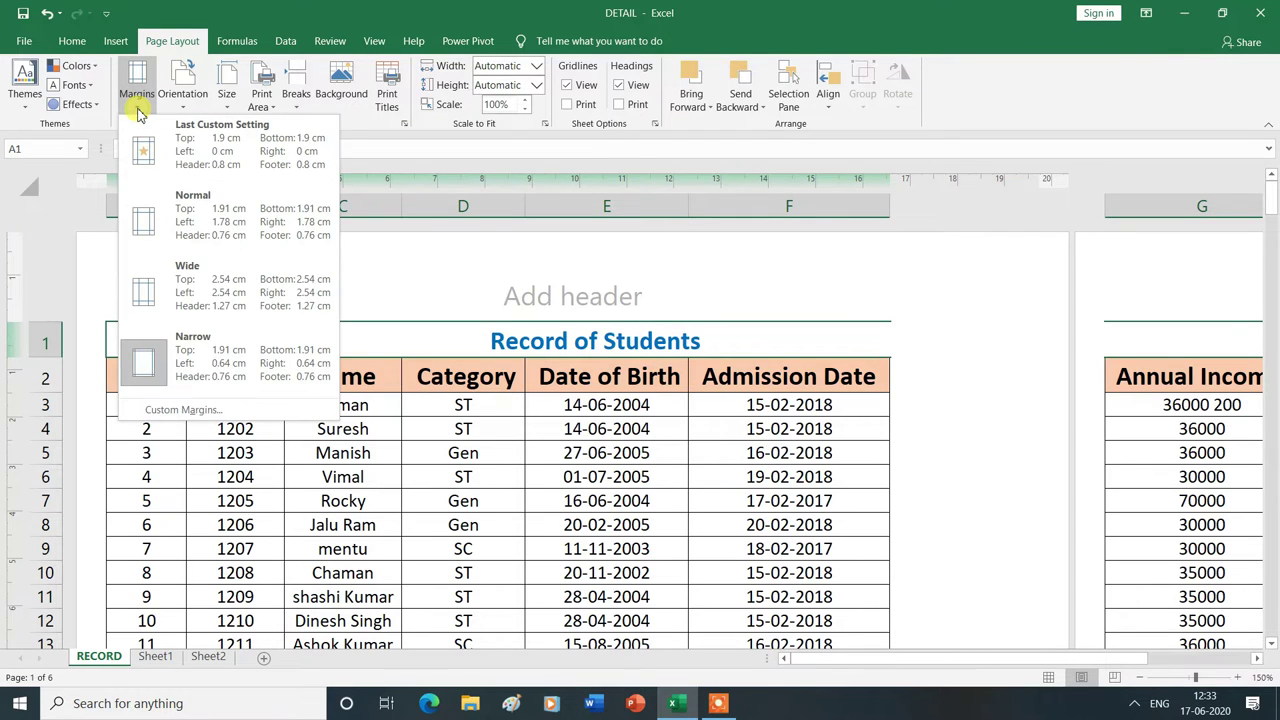
Set the left and right margins to 0 cm in Custom Margins so the table spans four pages.
left_click(180, 412)
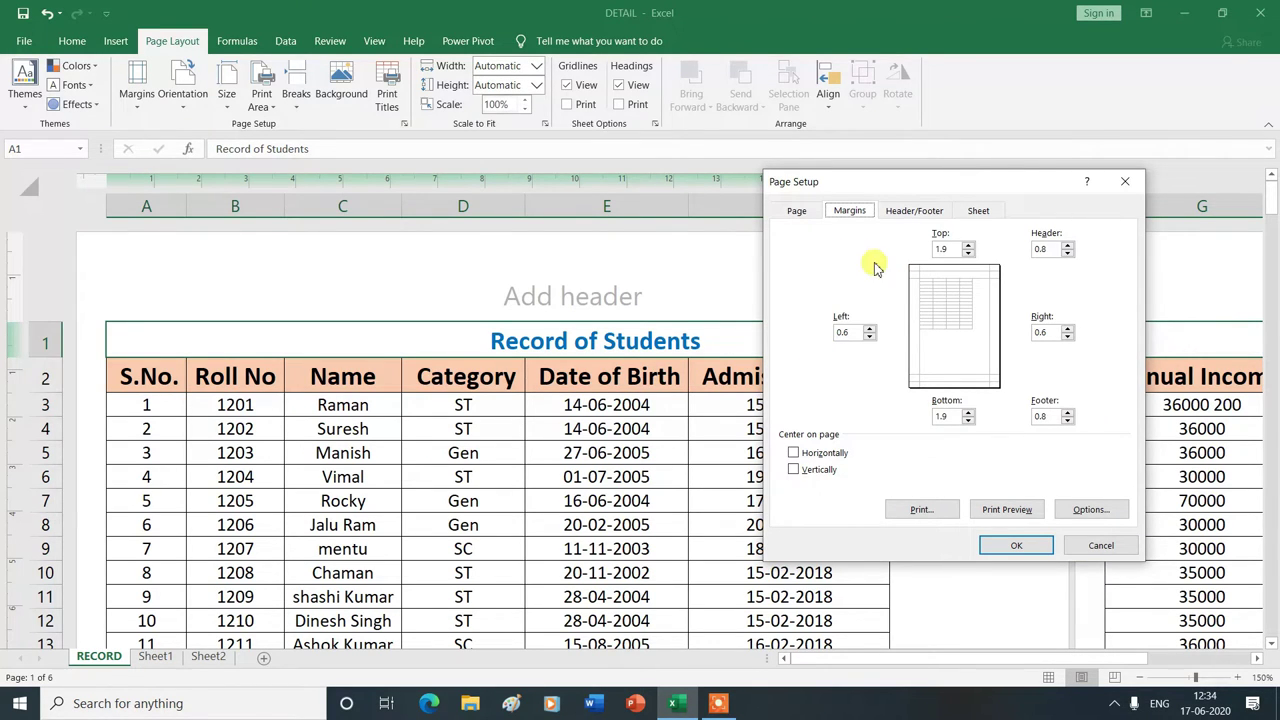
double_click(948, 250)
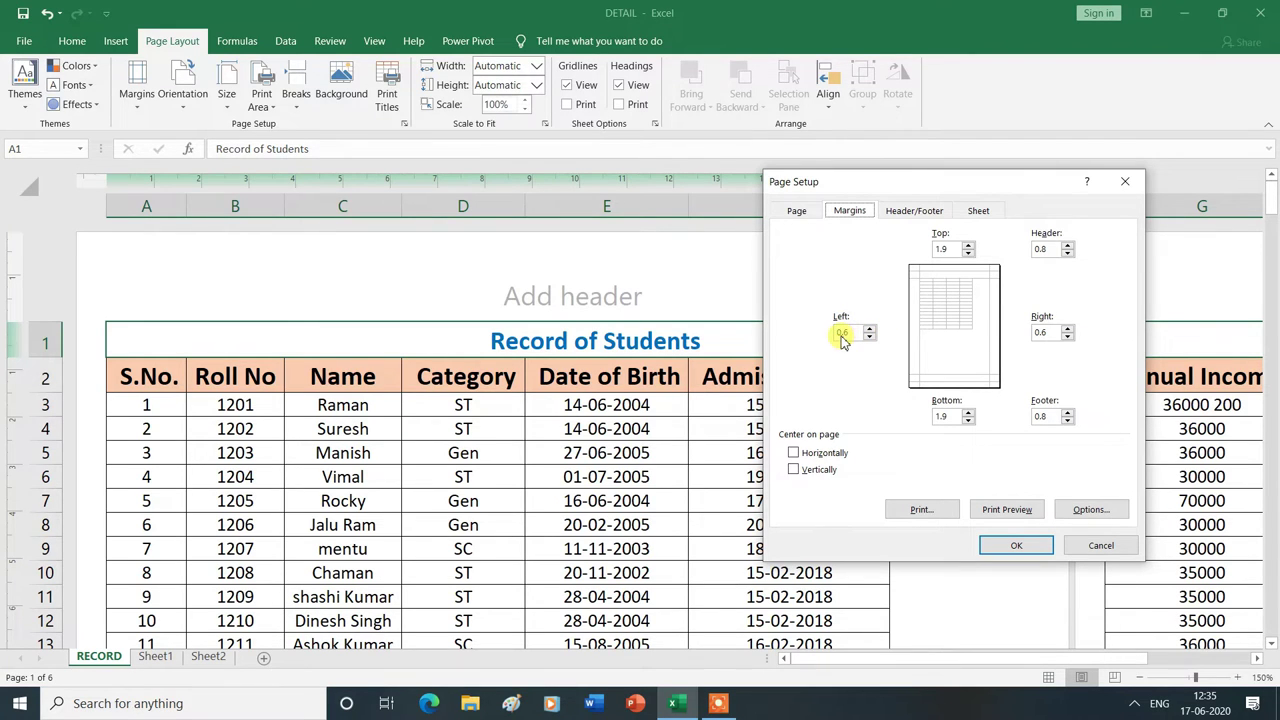
left_click(869, 337)
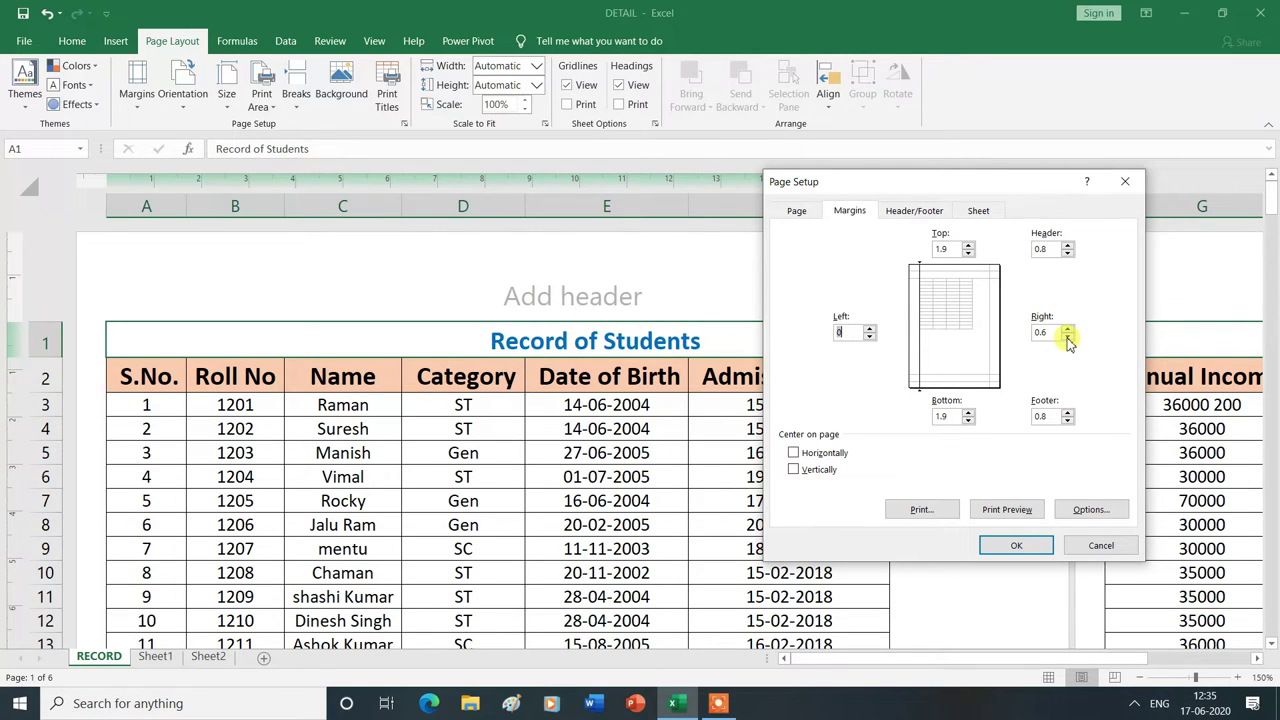
left_click(1068, 338)
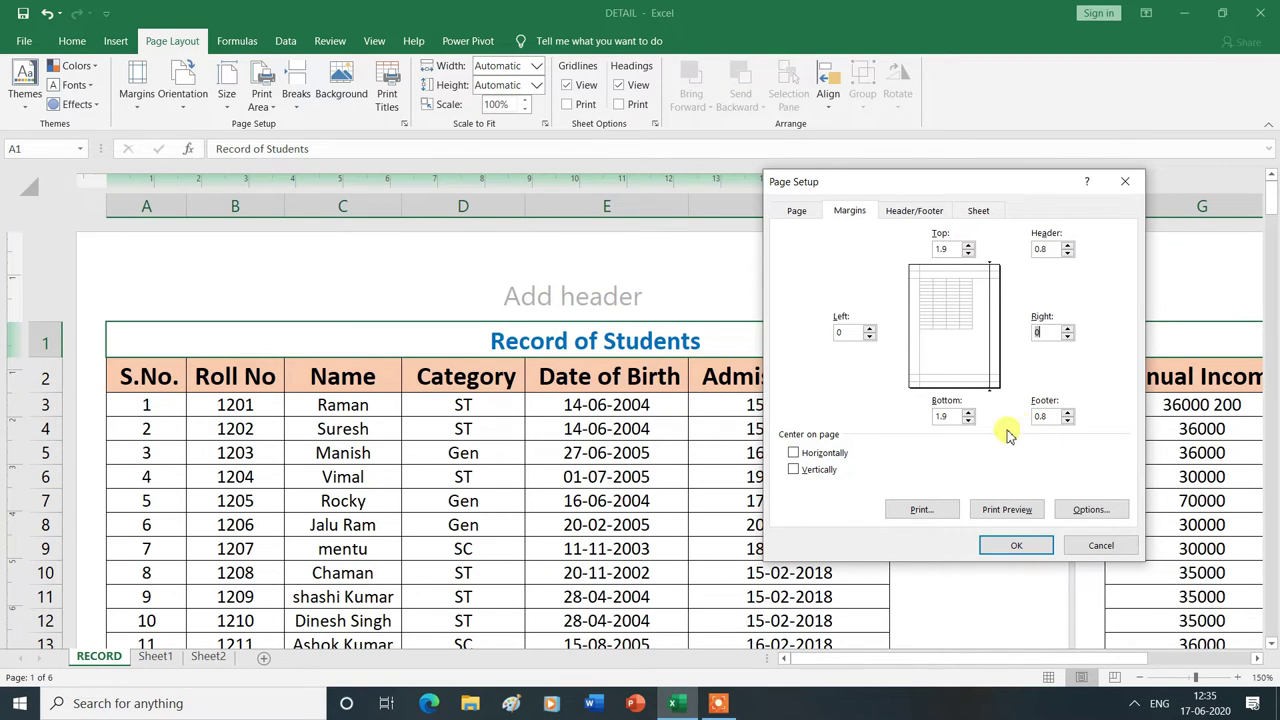
left_click(1003, 547)
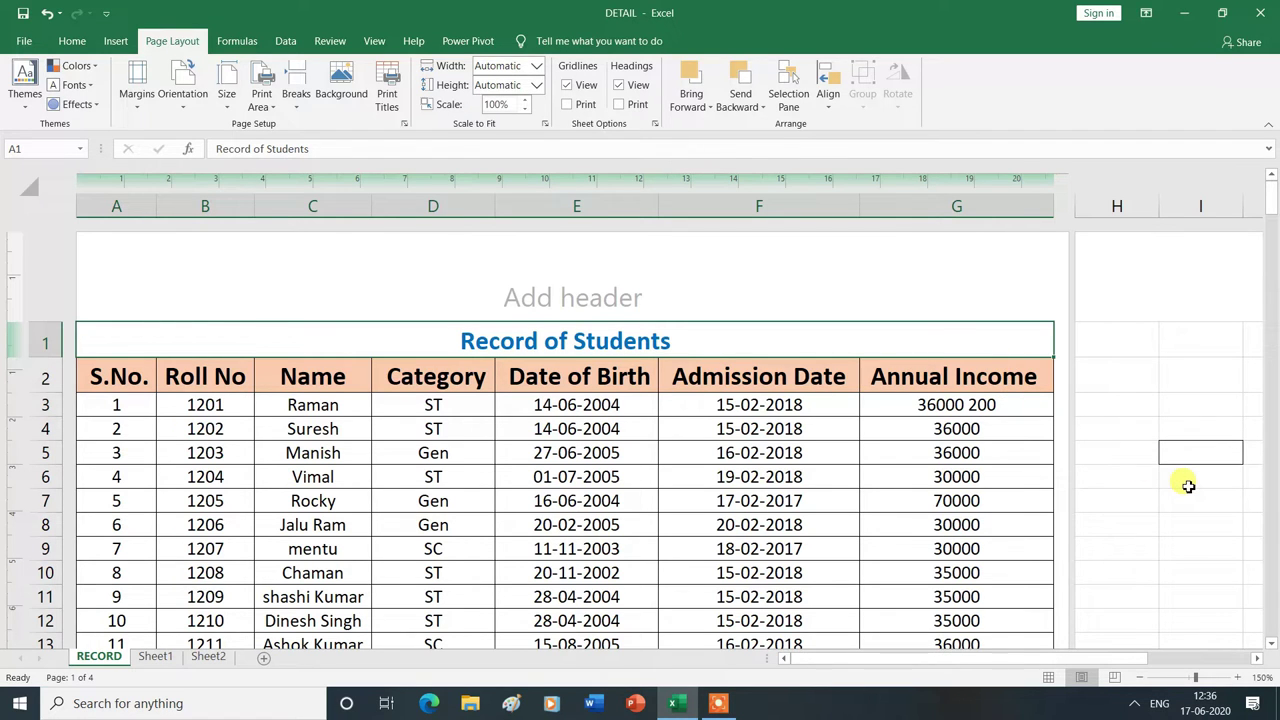
key("ctrl+p")
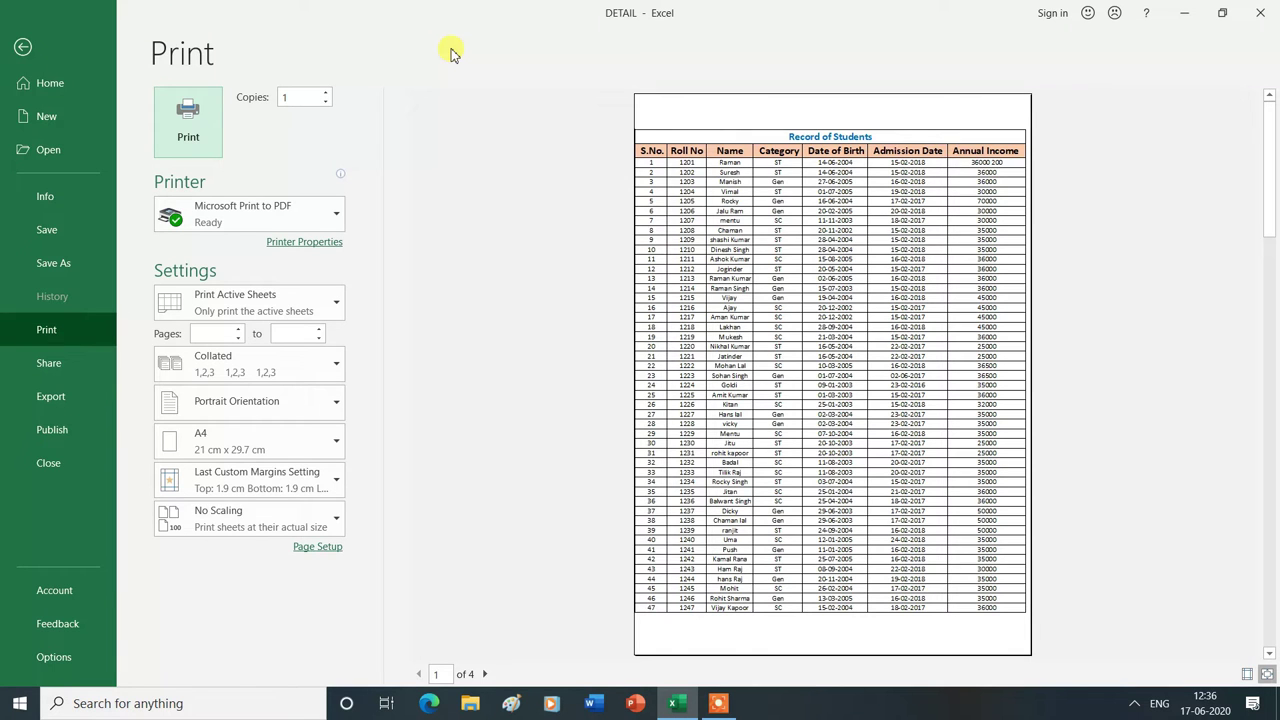
key("Escape")
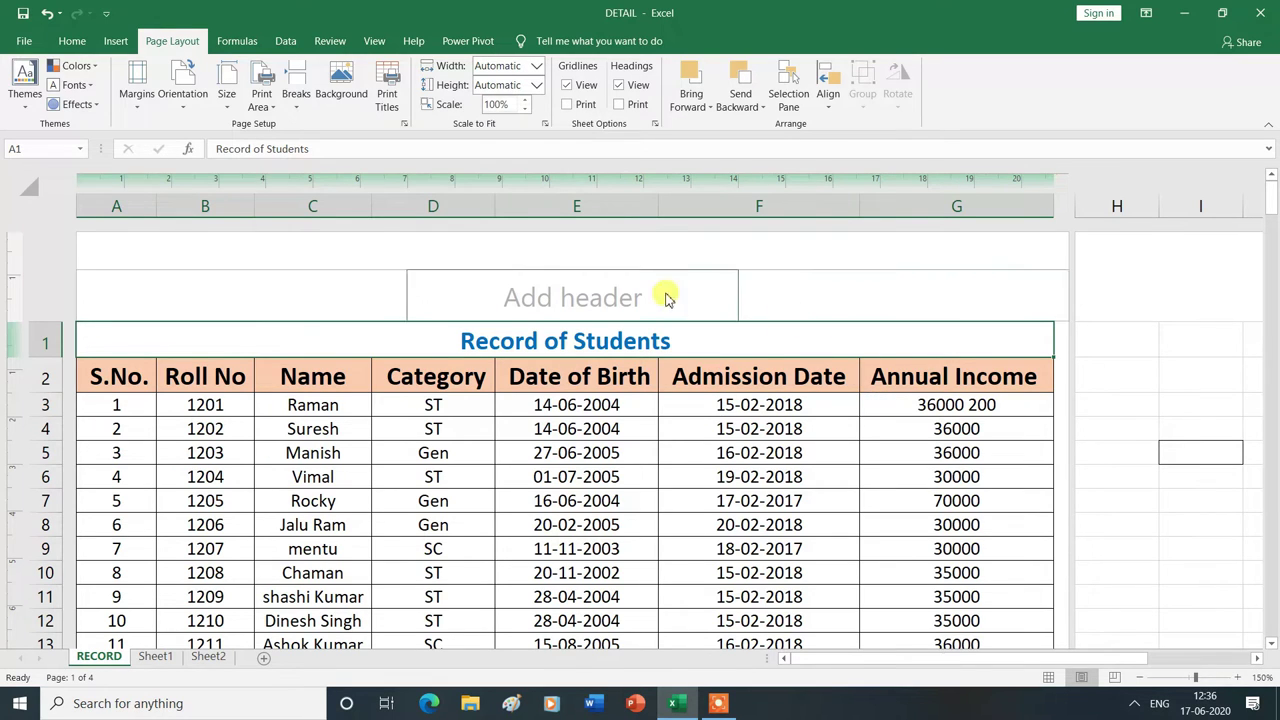
Switch the page margins back to the Normal preset.
left_click(139, 110)
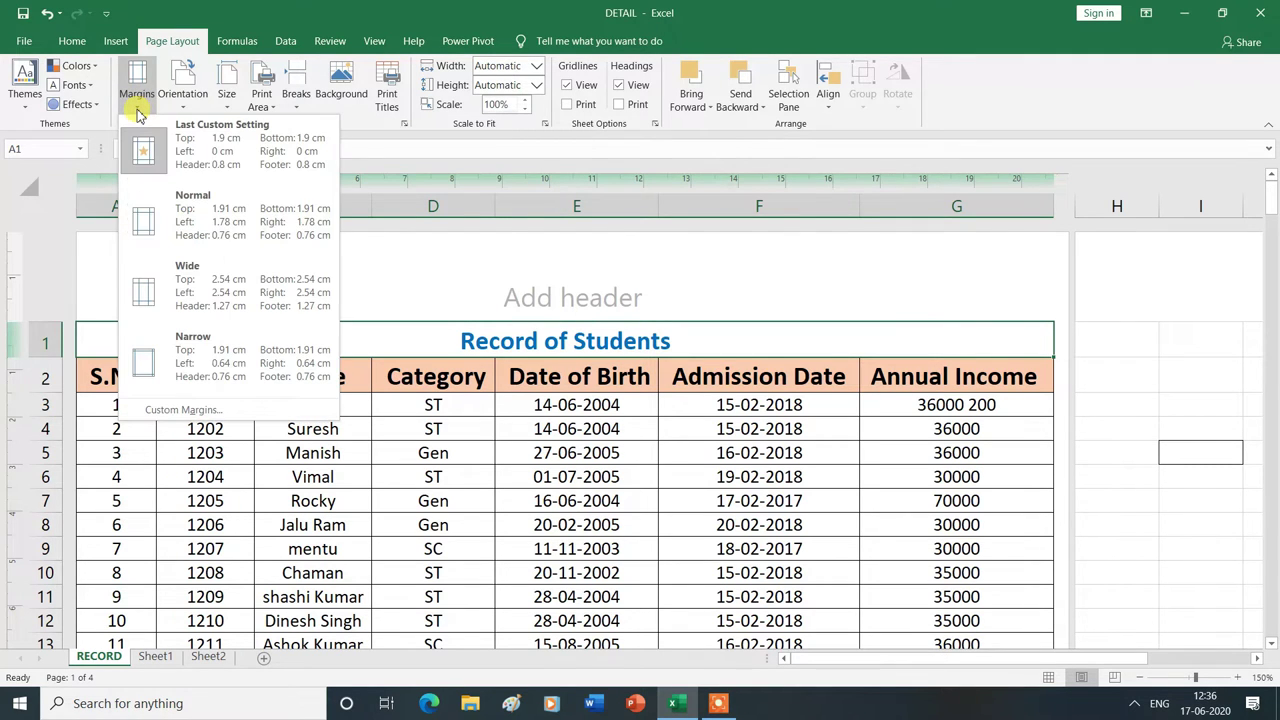
left_click(190, 217)
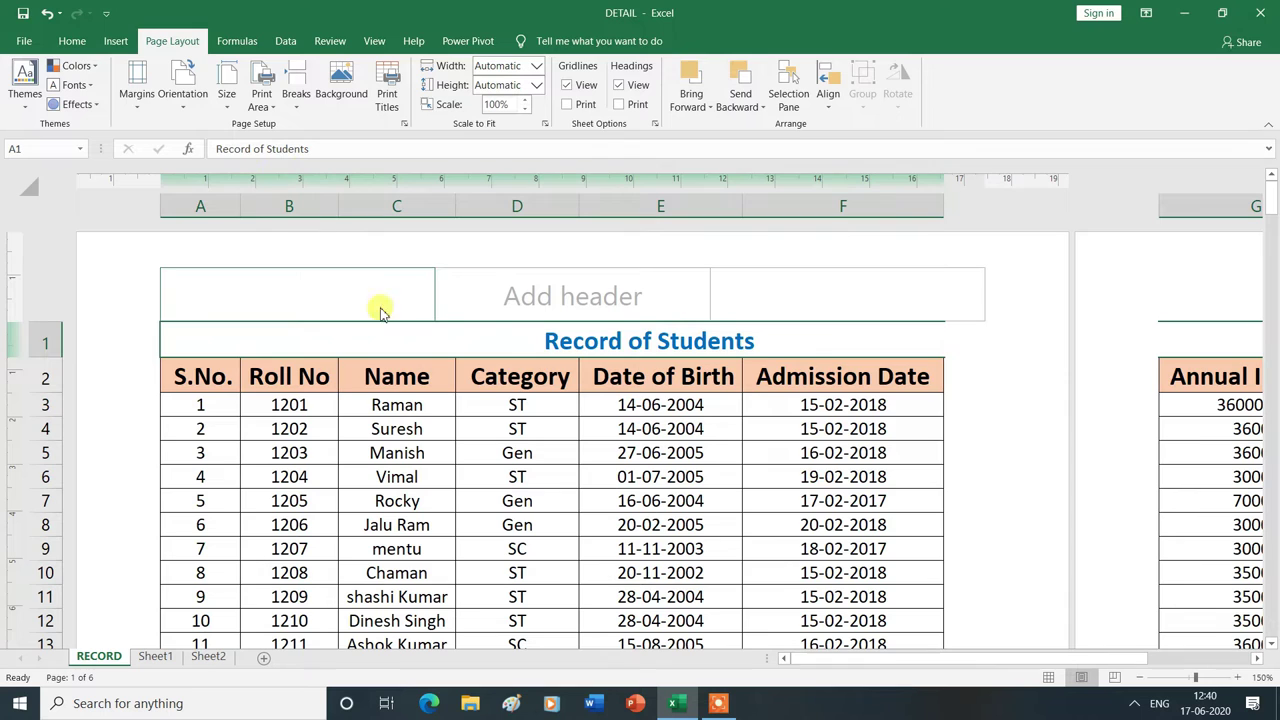
Keep portrait orientation, check the six-page print preview, then list the orientation choices.
left_click(182, 110)
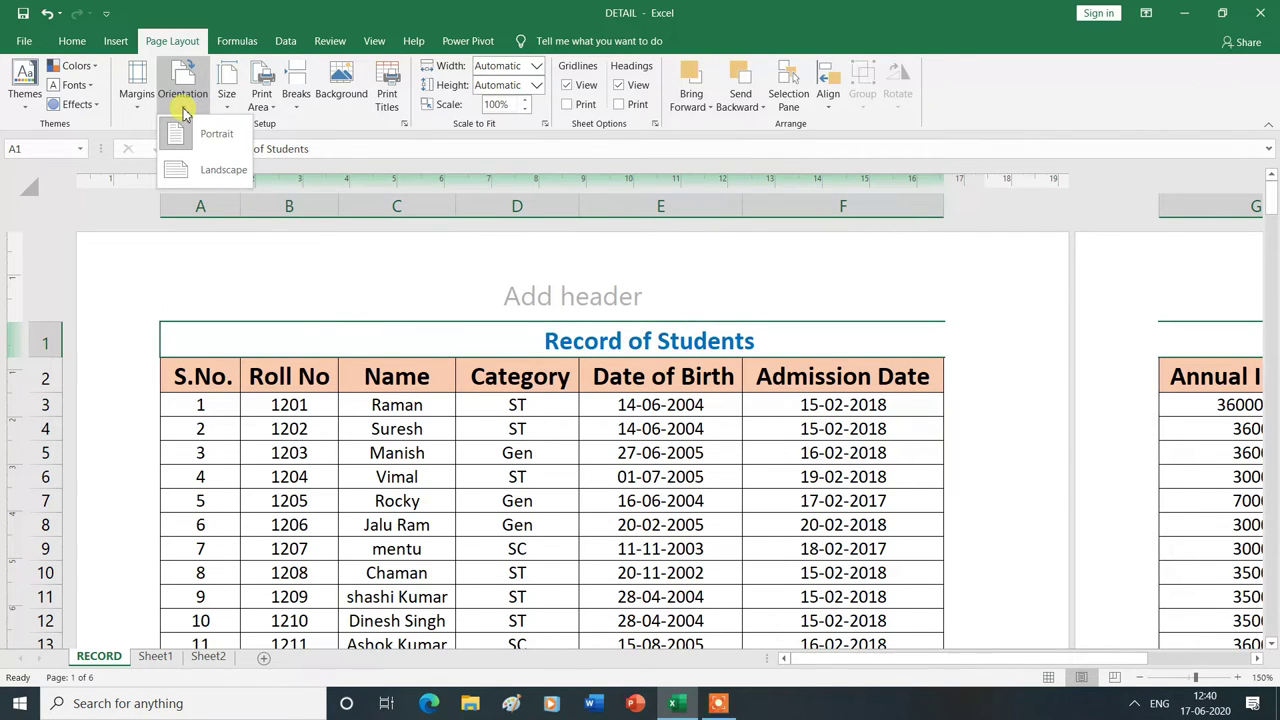
left_click(226, 139)
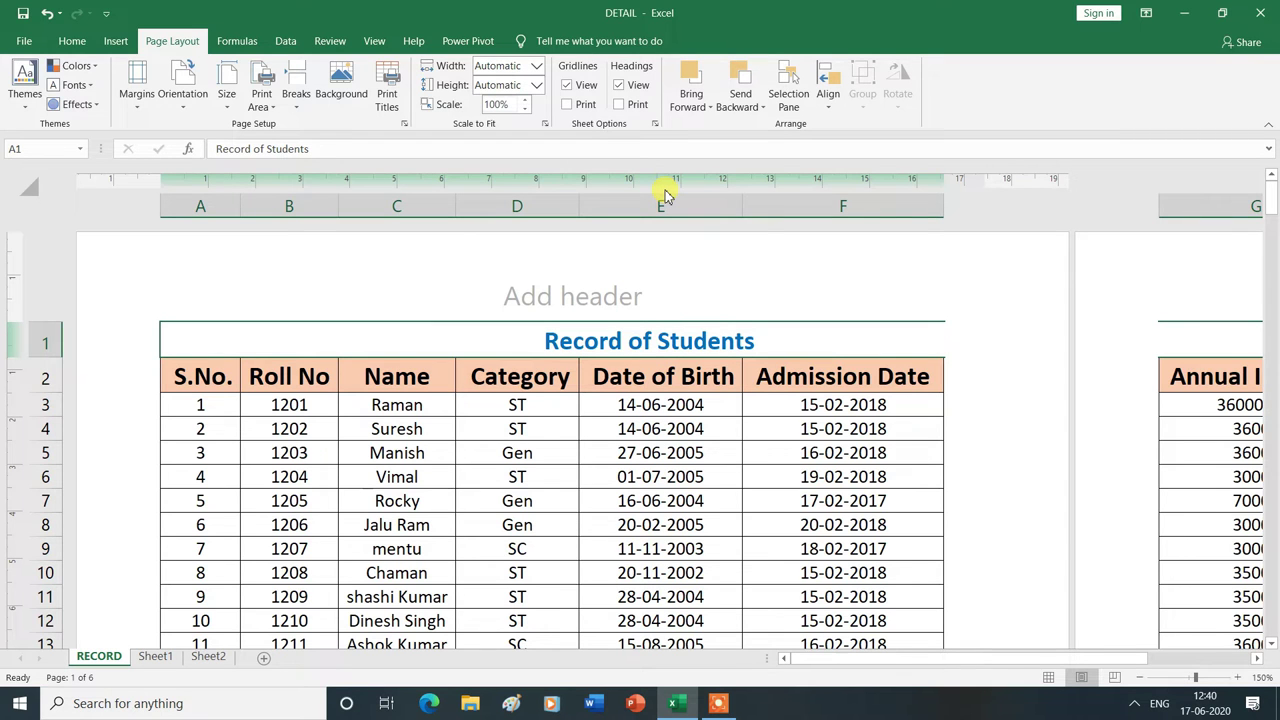
key("ctrl+p")
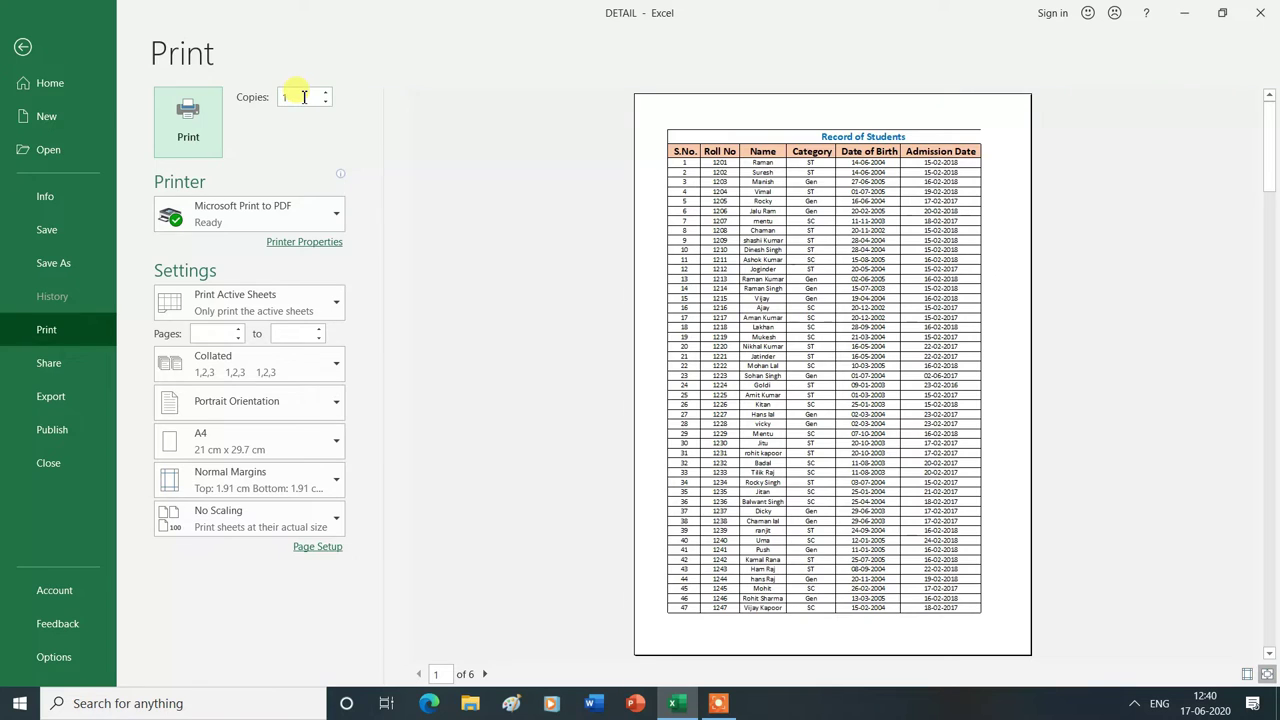
key("Escape")
left_click(185, 113)
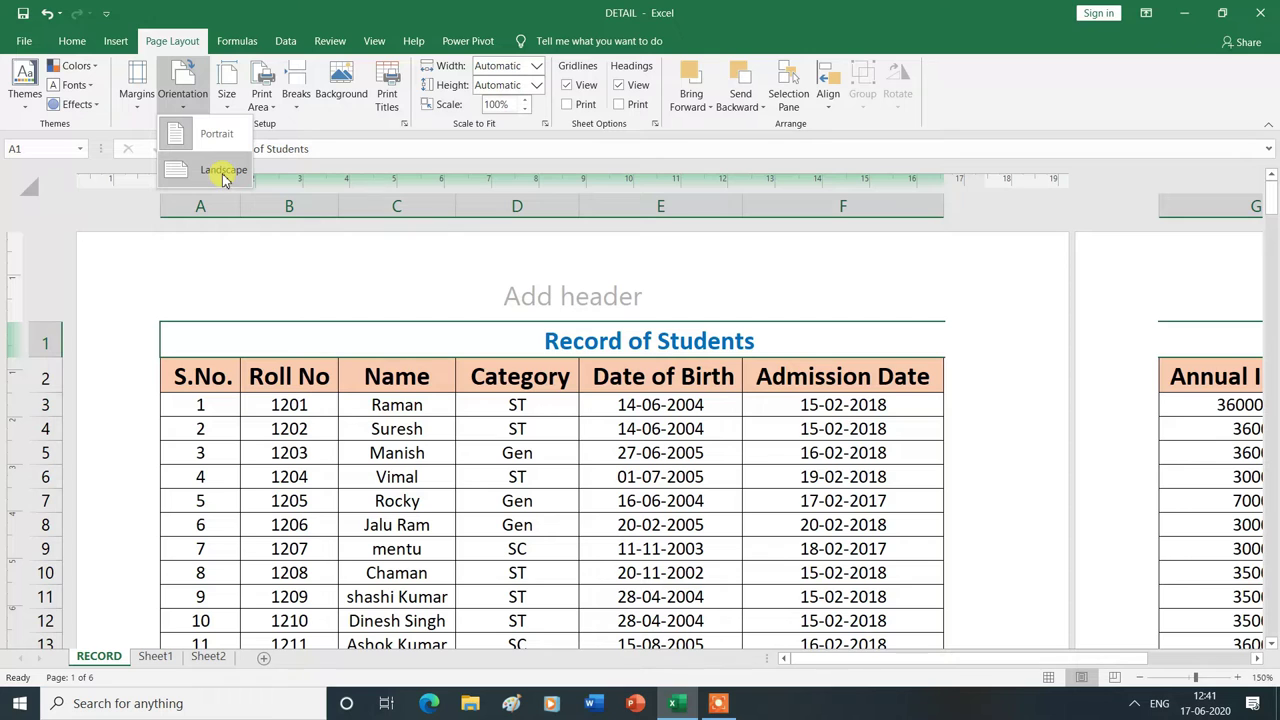
Switch the page to Landscape and confirm the five-page result in print preview.
left_click(223, 172)
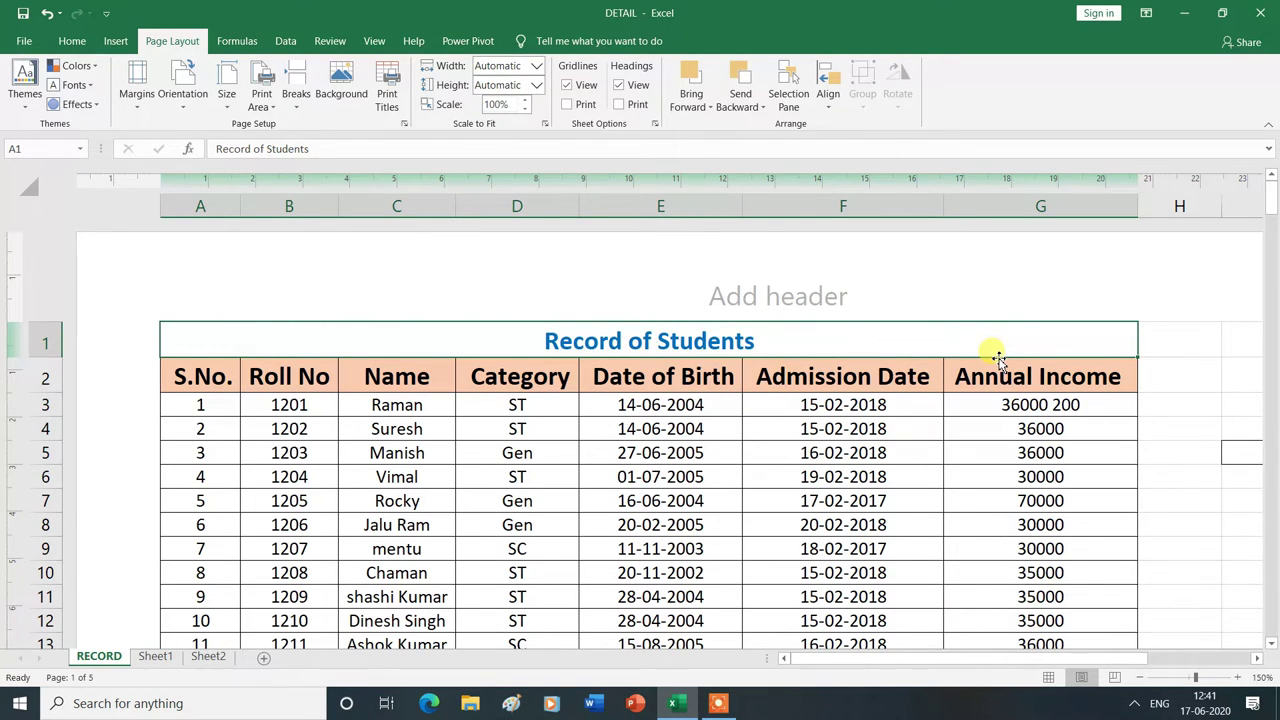
key("ctrl+p")
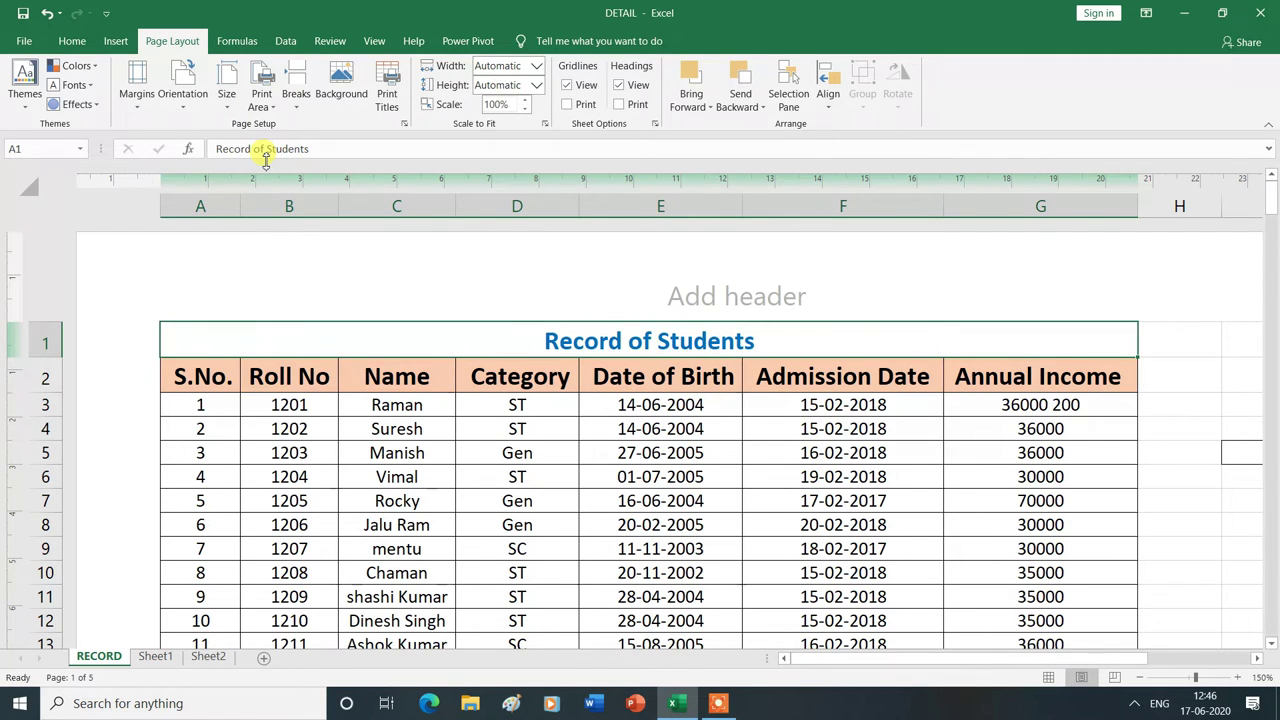
key("ctrl+p")
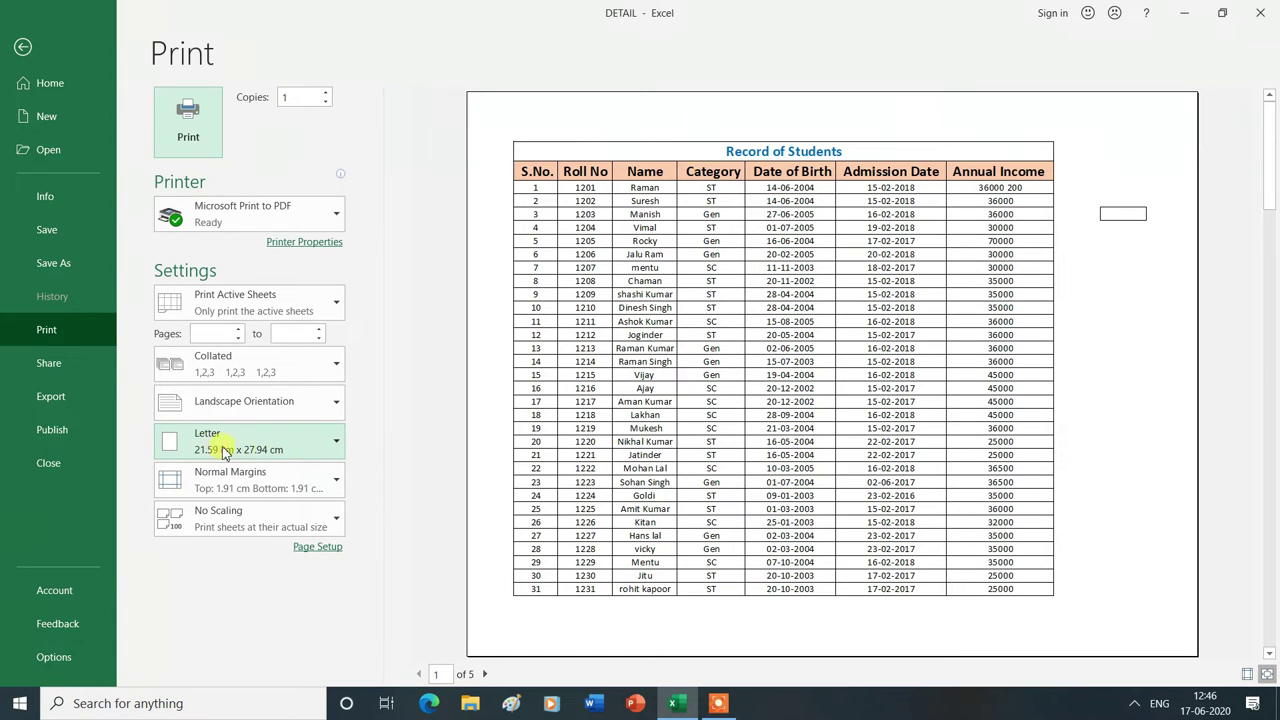
Try the Letter, Tabloid, Legal and Statement paper sizes in the print settings.
left_click(338, 442)
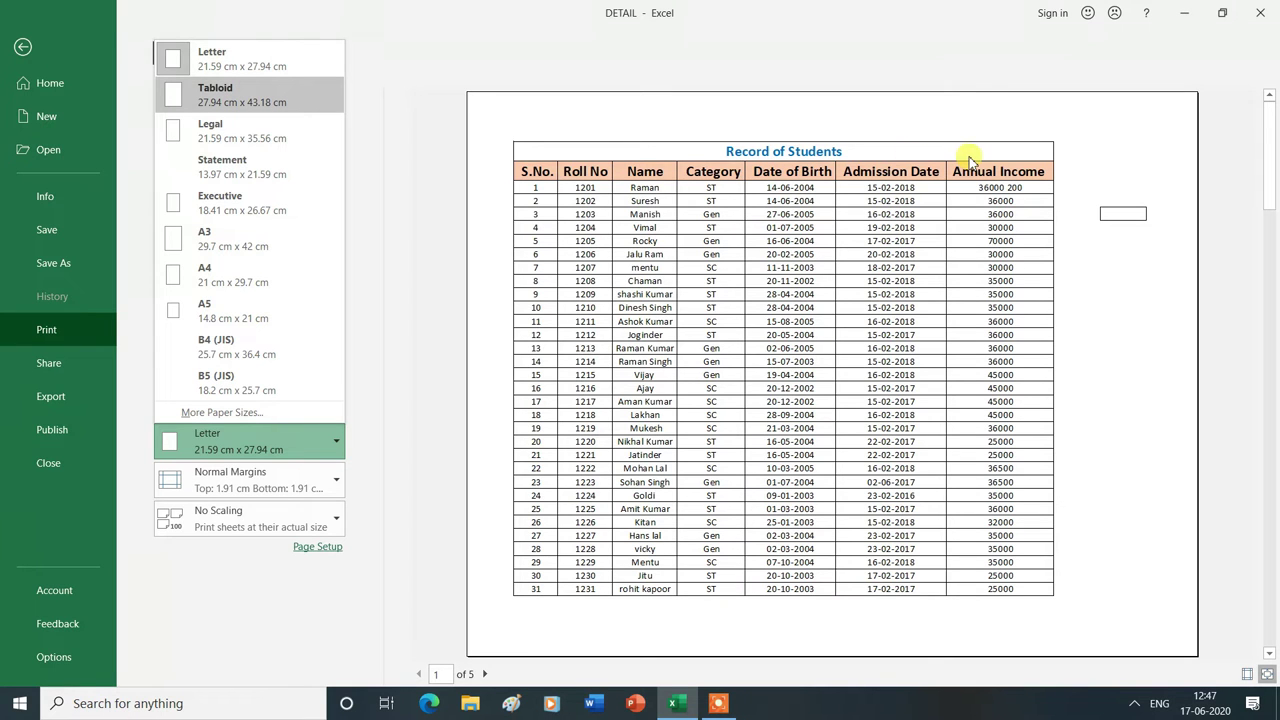
left_click(220, 65)
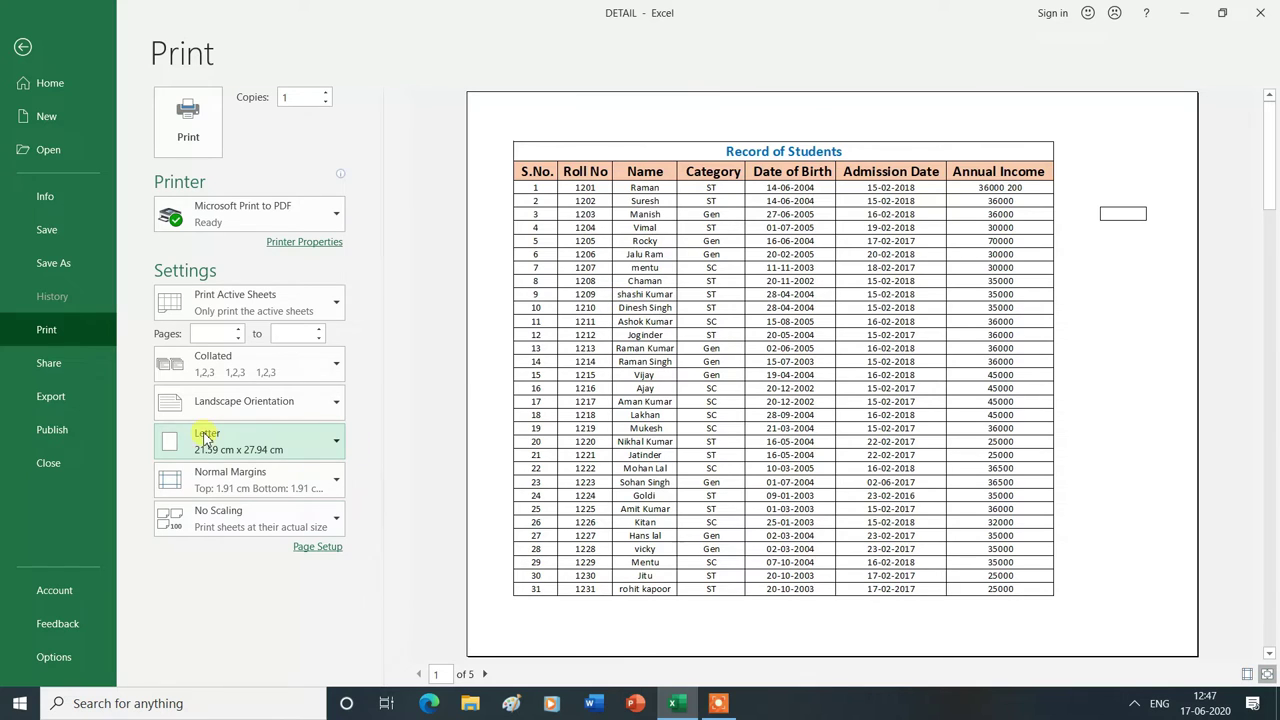
left_click(336, 446)
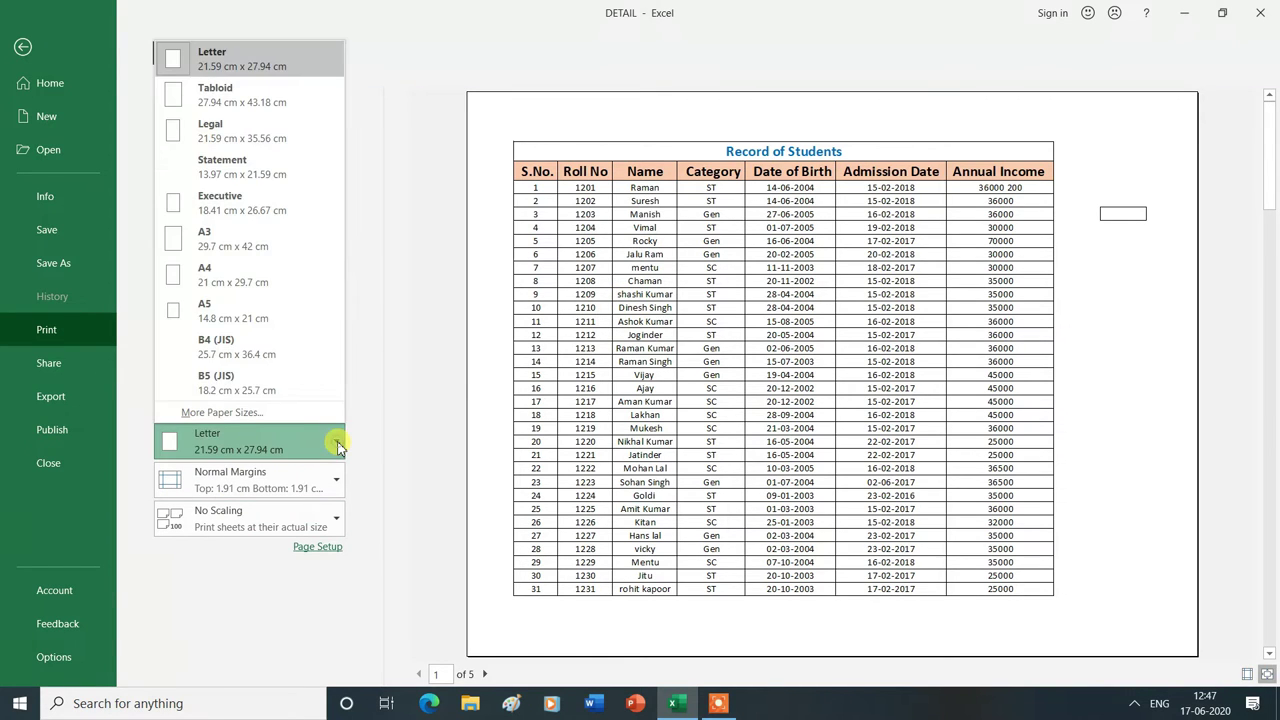
left_click(237, 103)
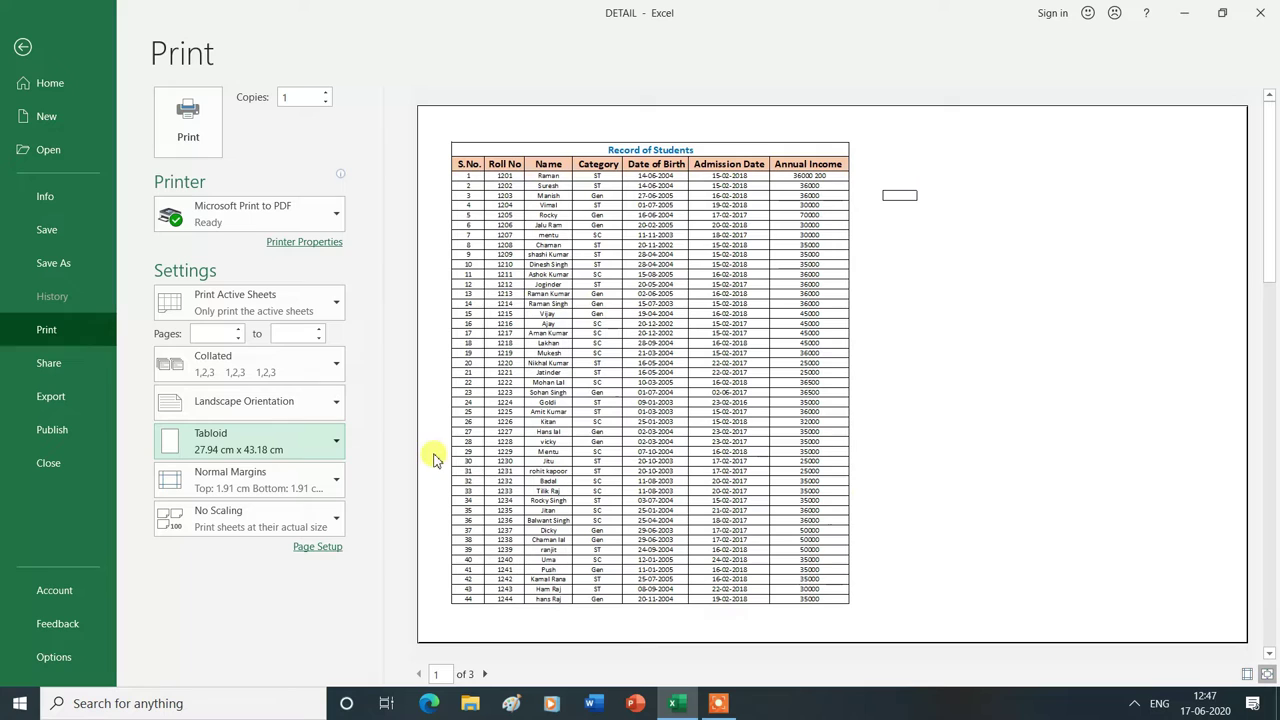
left_click(336, 446)
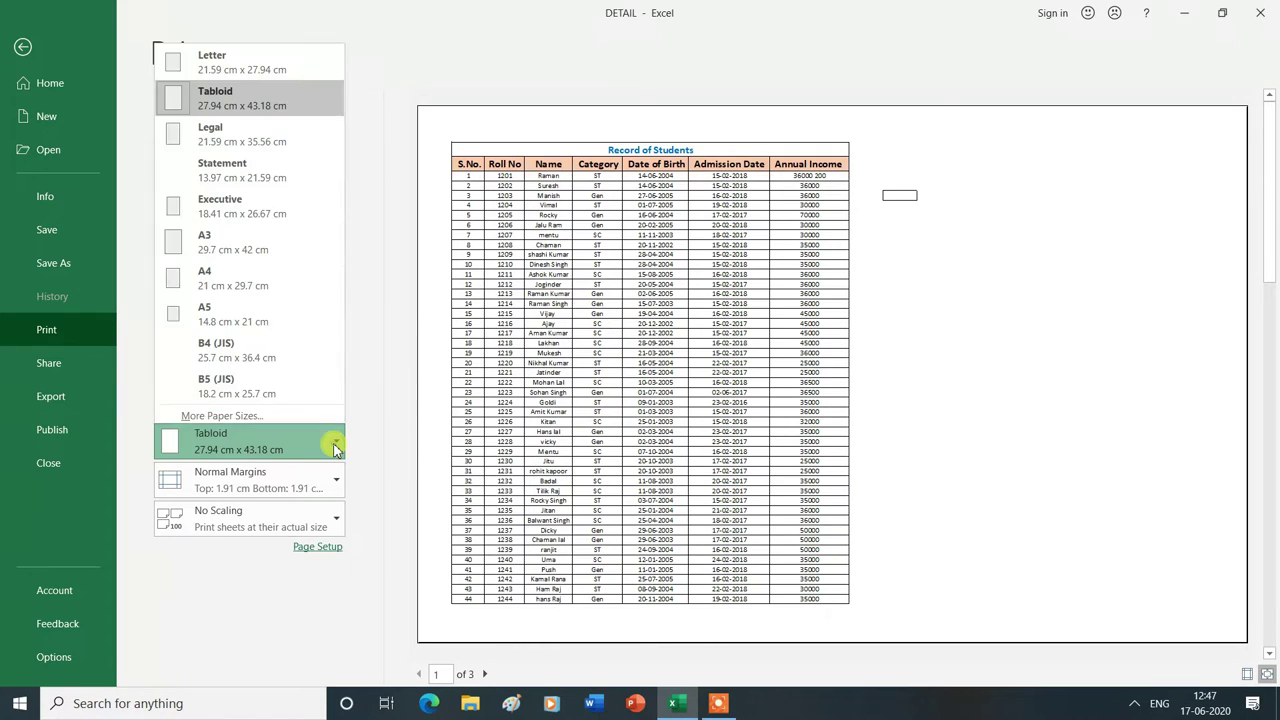
left_click(223, 141)
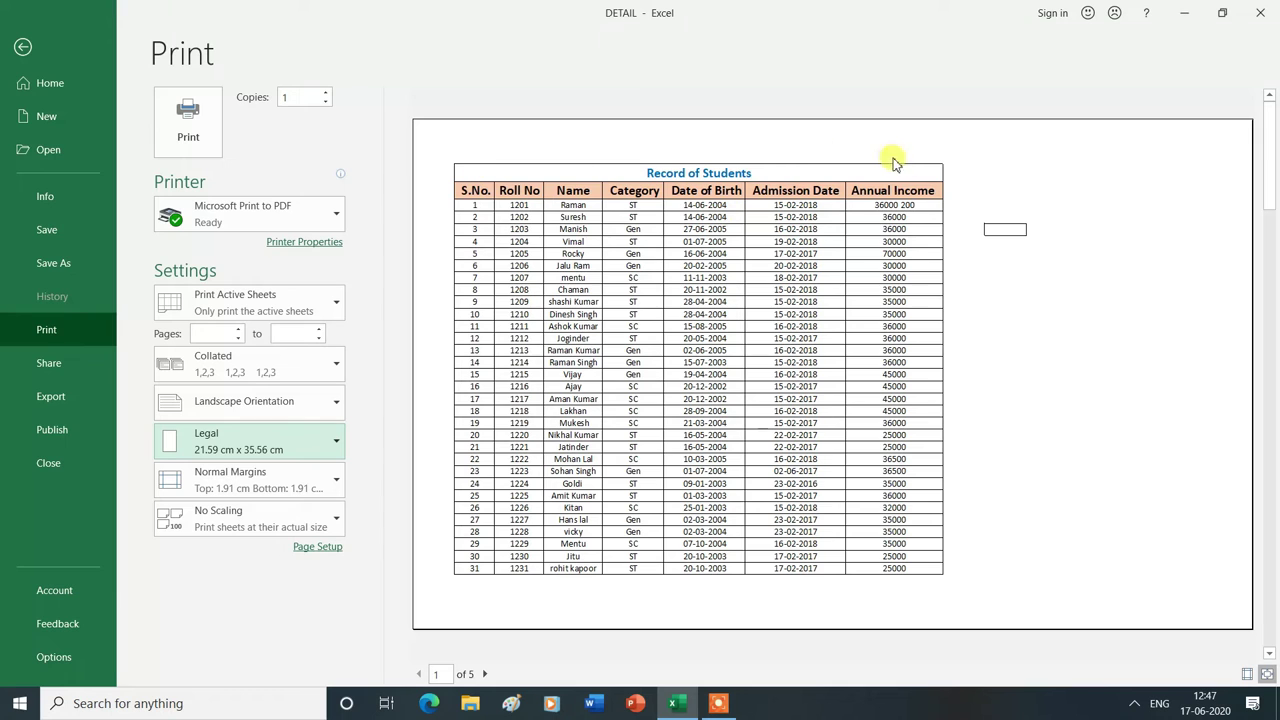
left_click(339, 447)
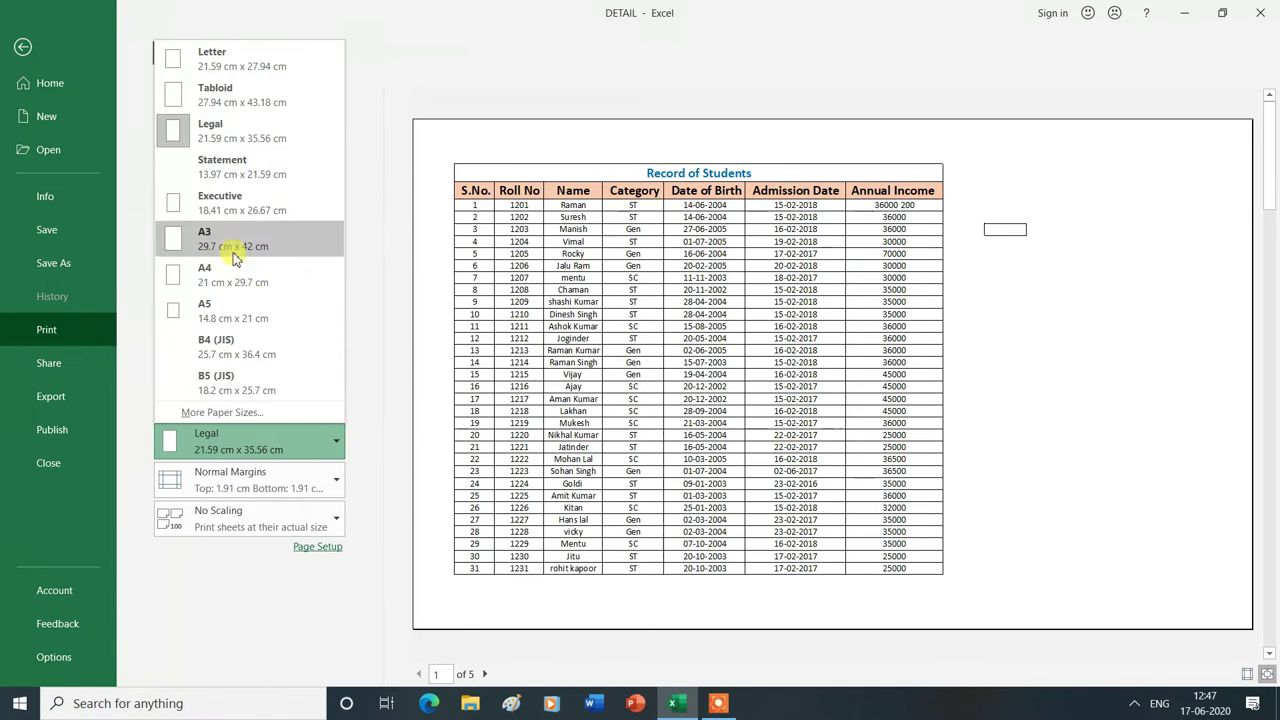
left_click(220, 160)
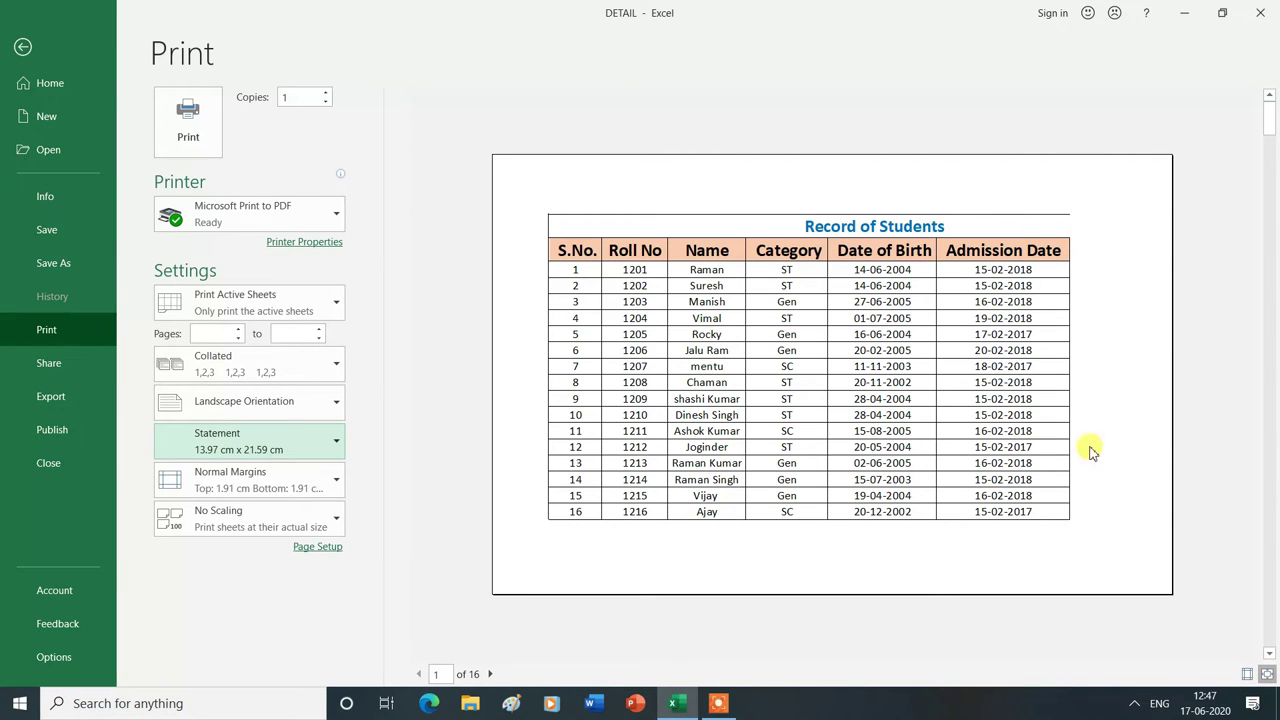
Try Executive and A3, settle on A4 paper, then leave the print preview.
left_click(335, 445)
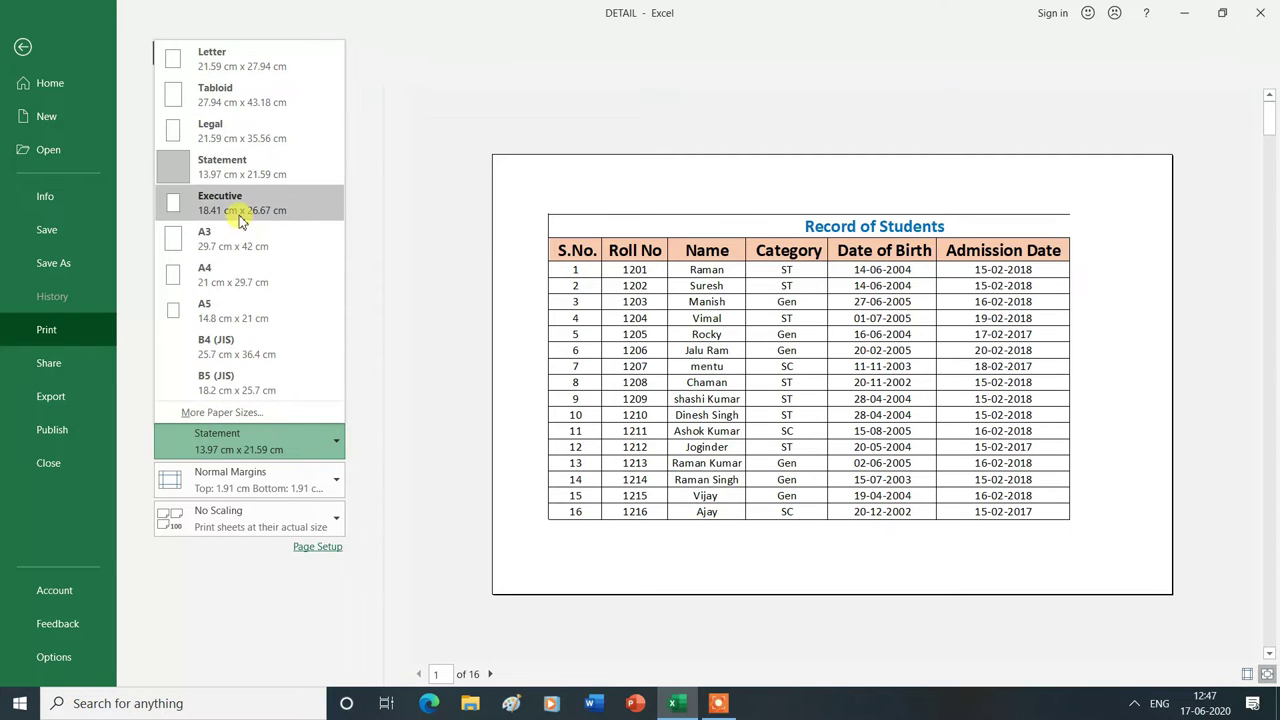
left_click(240, 209)
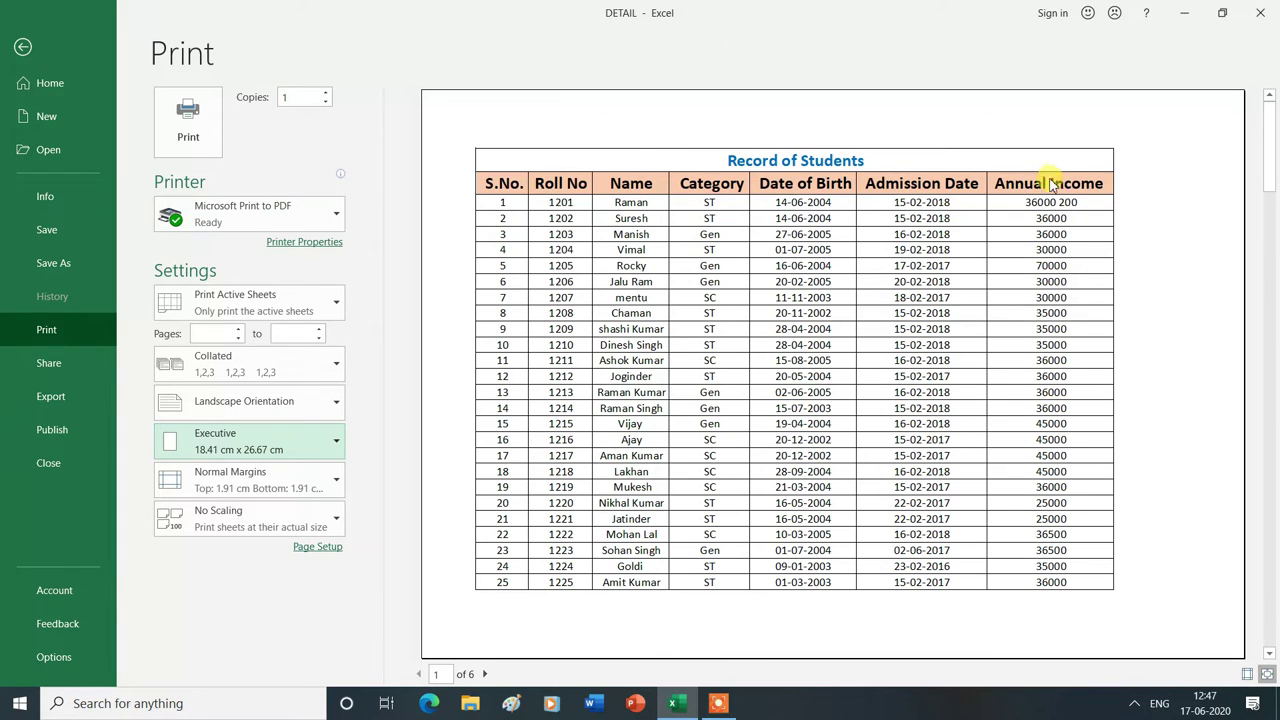
left_click(338, 446)
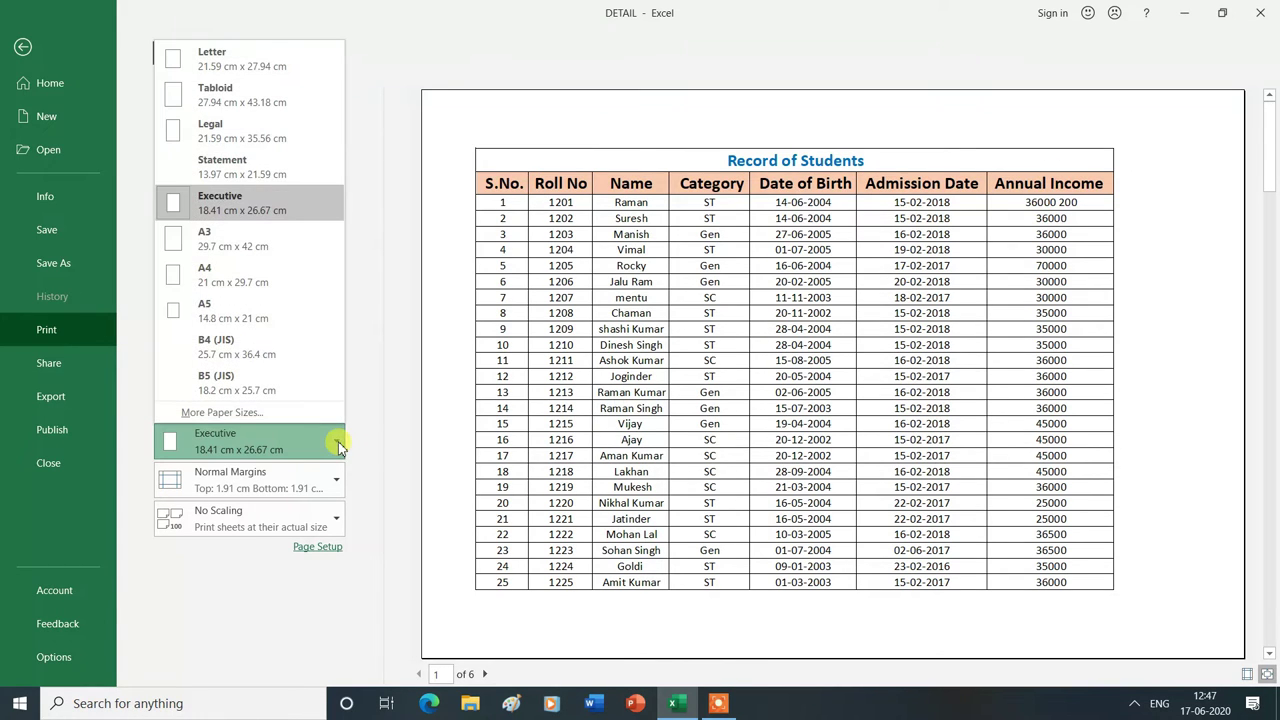
left_click(257, 249)
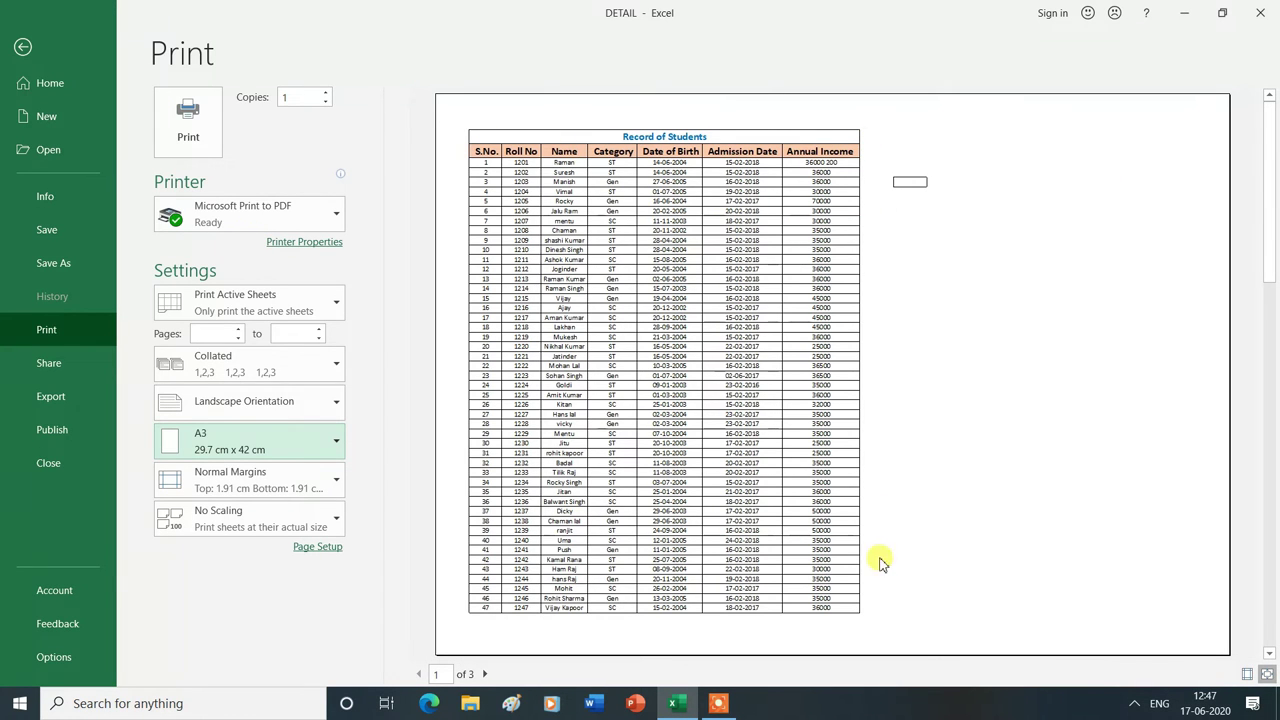
left_click(334, 443)
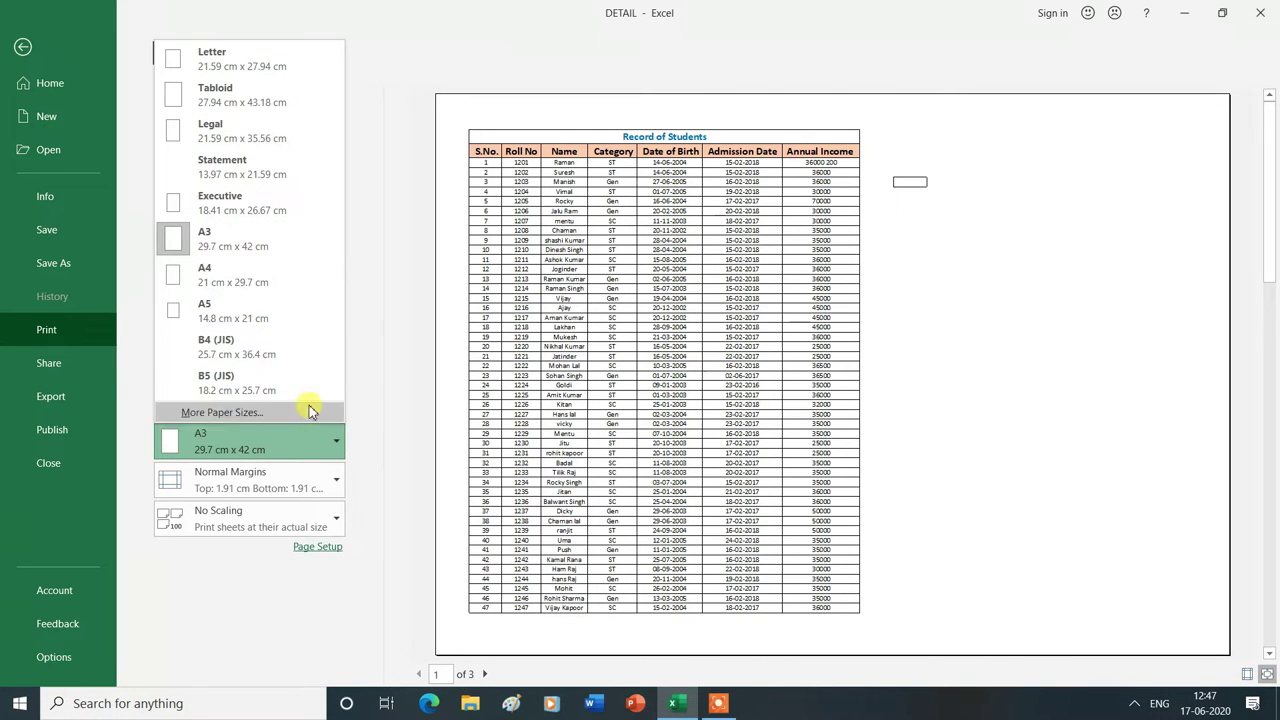
left_click(241, 280)
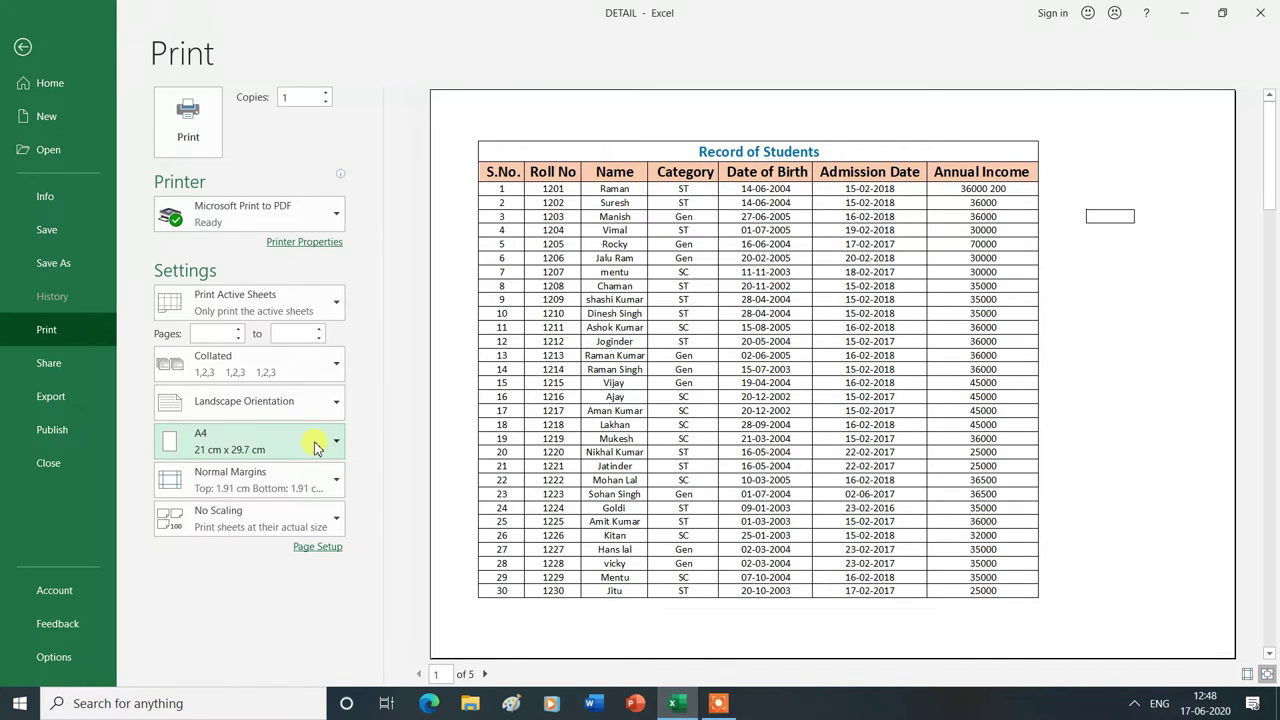
key("Escape")
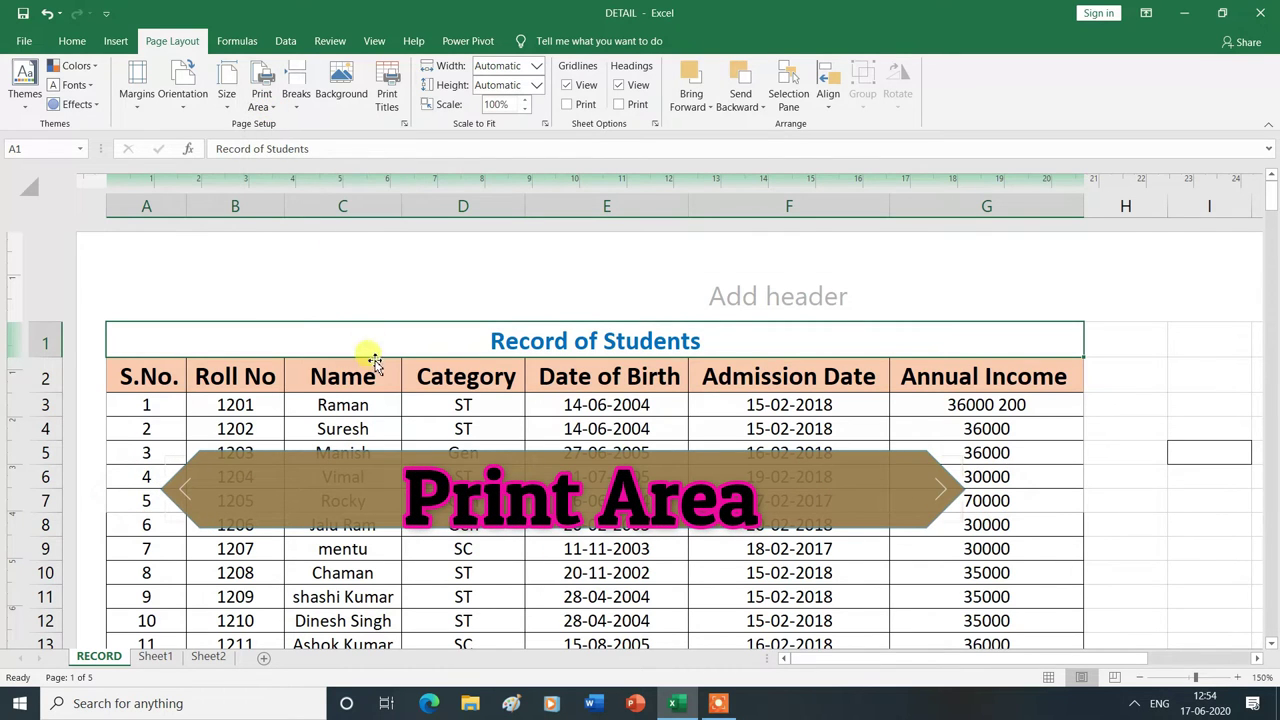
Set A1:G7 (title, headings, first five students) as the print area and preview it.
scroll(430, 368, "down", 3)
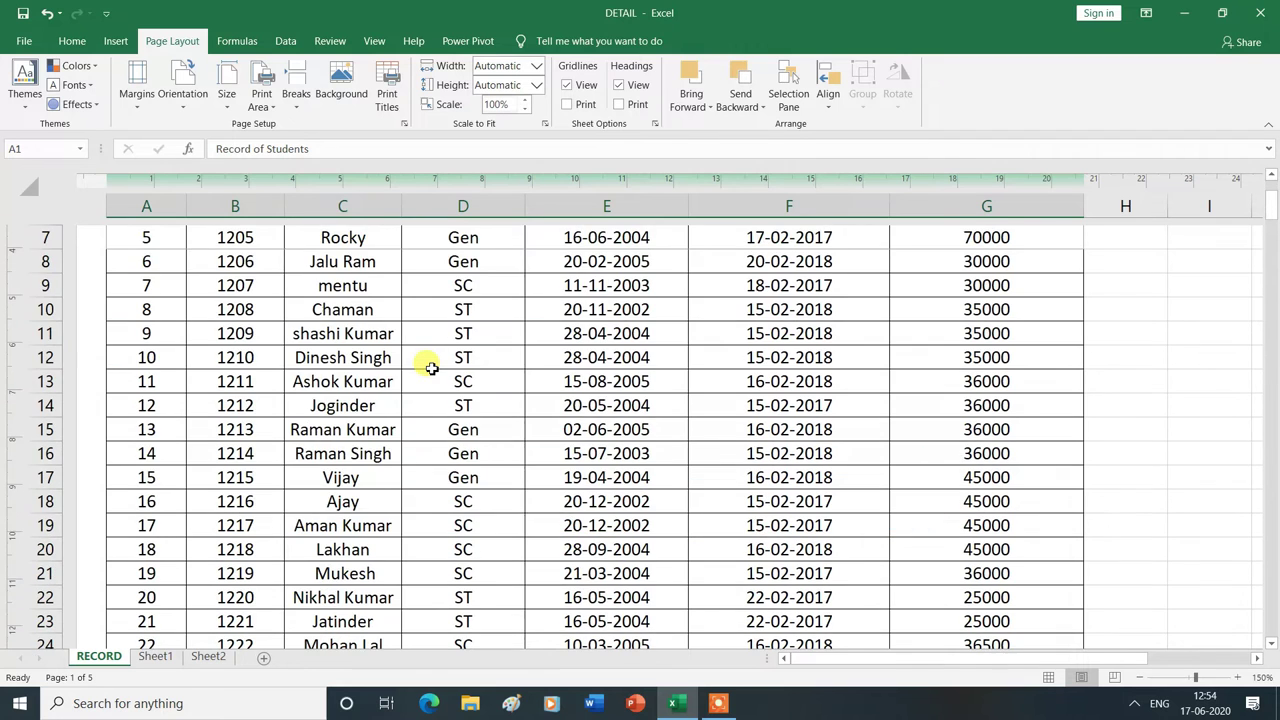
scroll(430, 368, "down", 1)
scroll(430, 368, "down", 1)
scroll(430, 368, "up", 2)
scroll(430, 368, "up", 3)
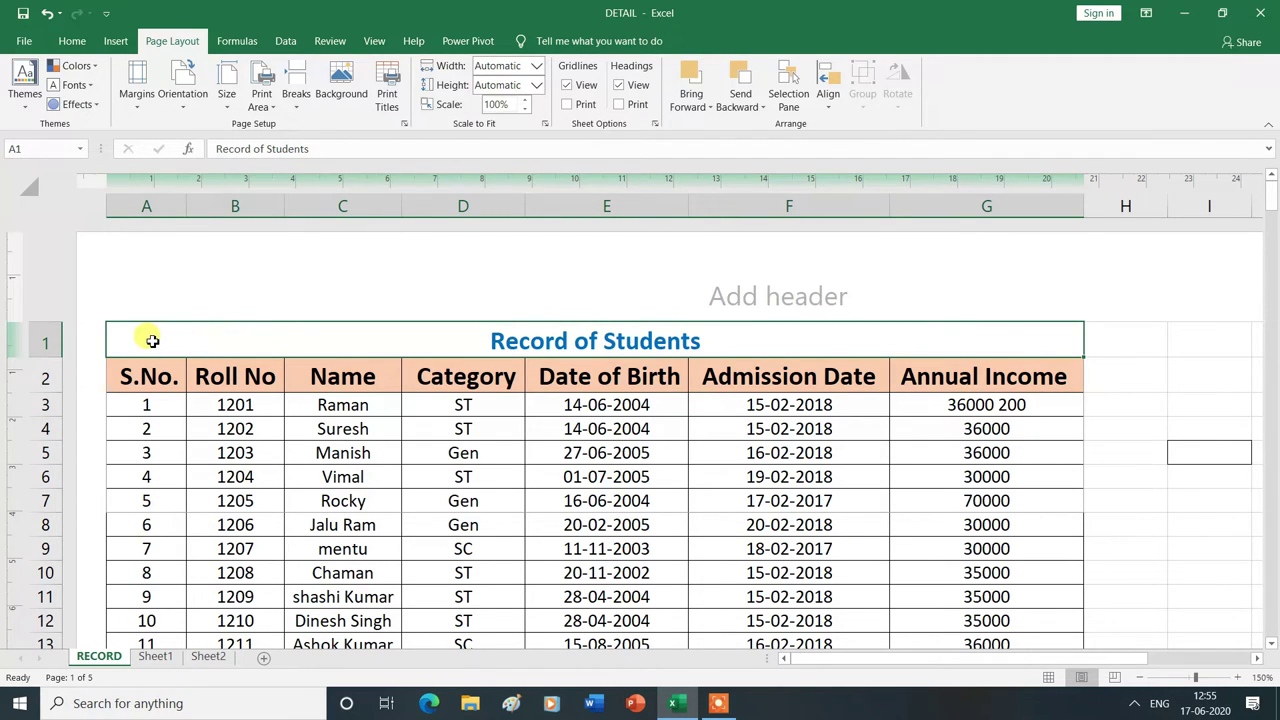
left_click_drag(156, 343, 183, 494)
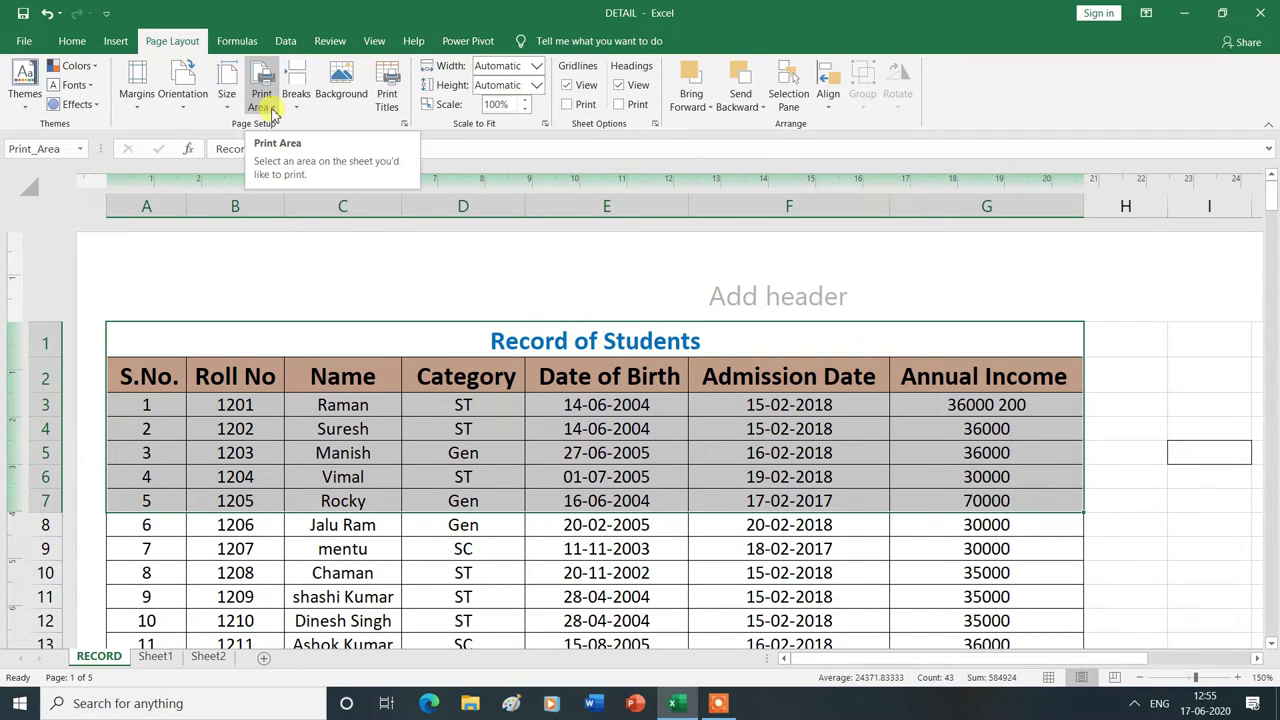
left_click(272, 113)
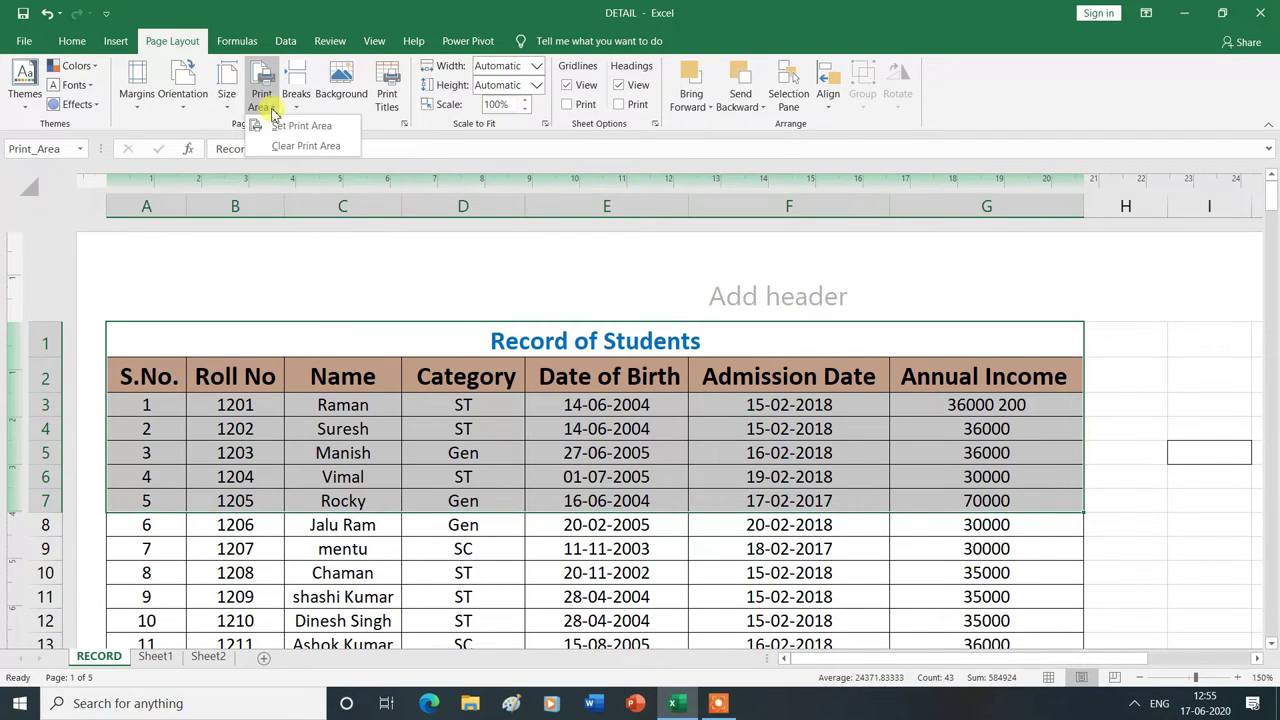
left_click(288, 128)
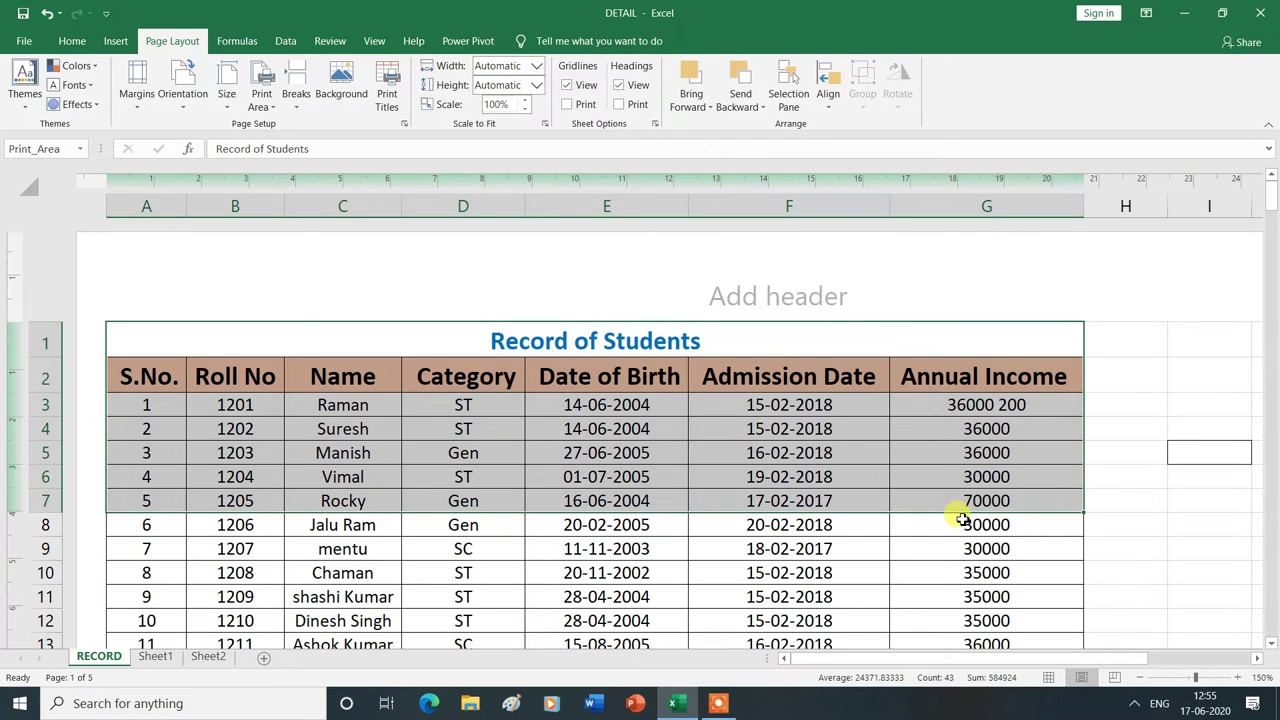
key("ctrl+p")
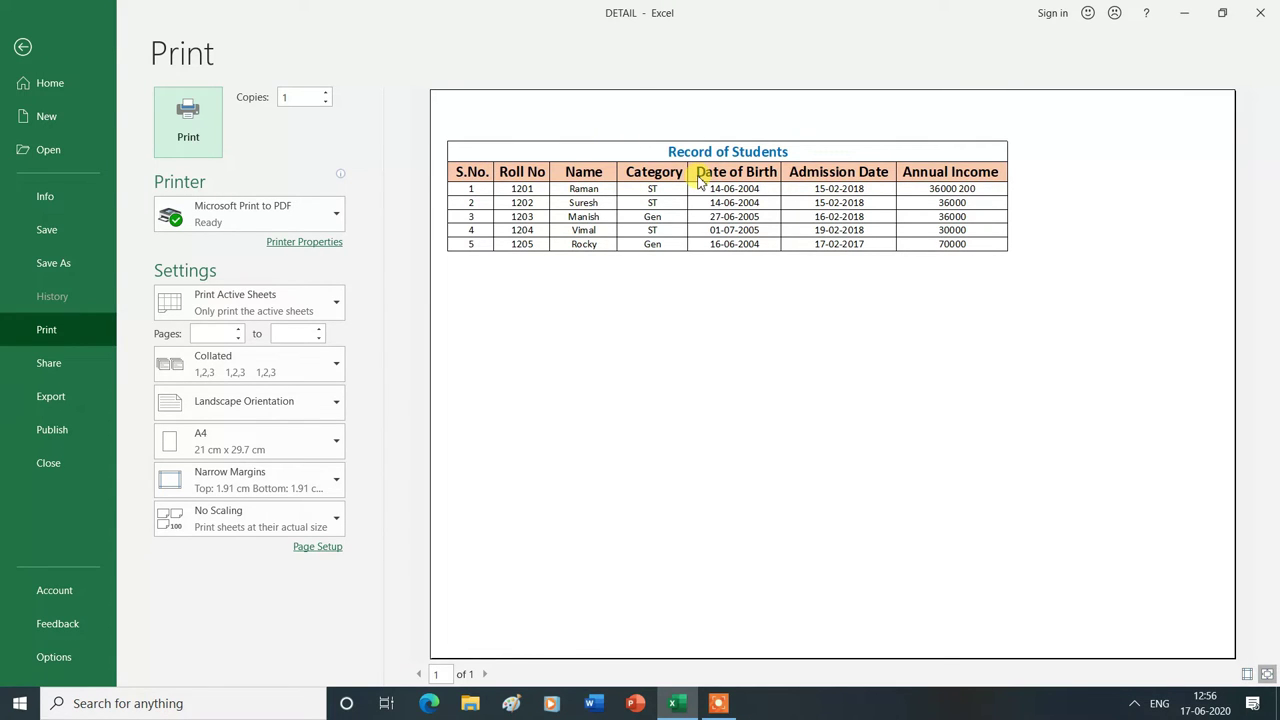
Clear the A1:G7 print area and preview the full five-page printout again.
key("Escape")
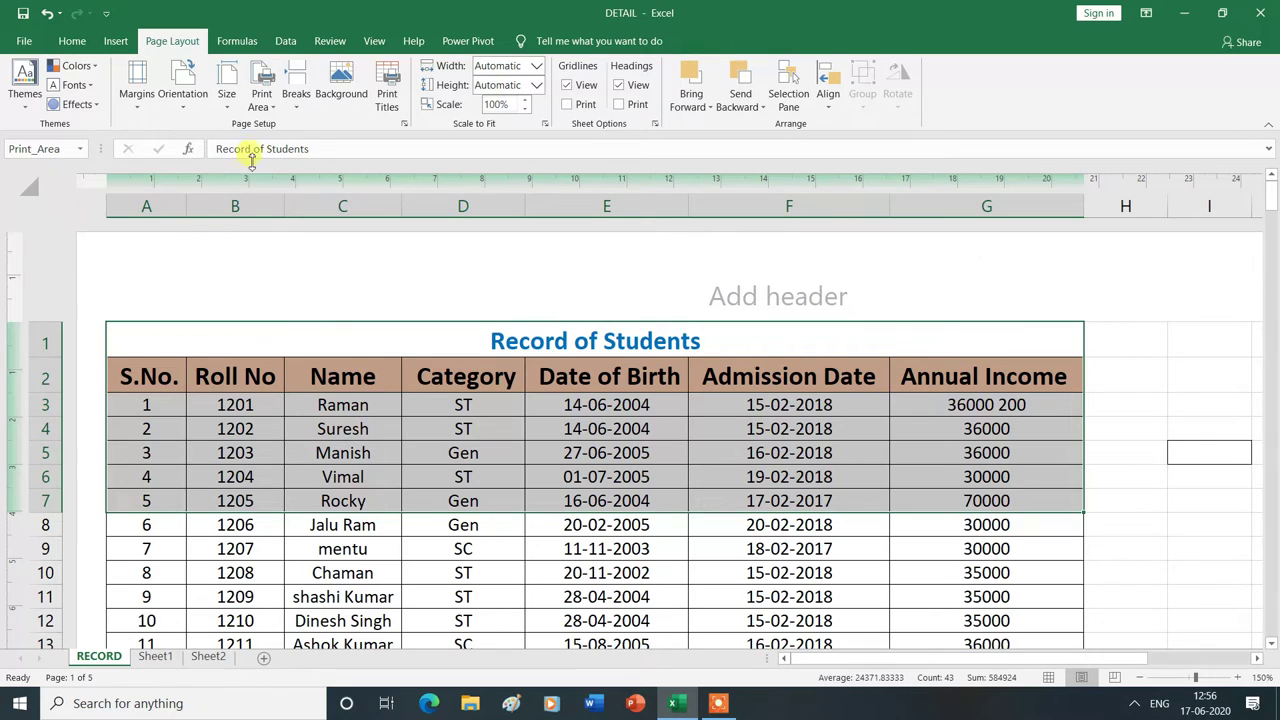
left_click(274, 111)
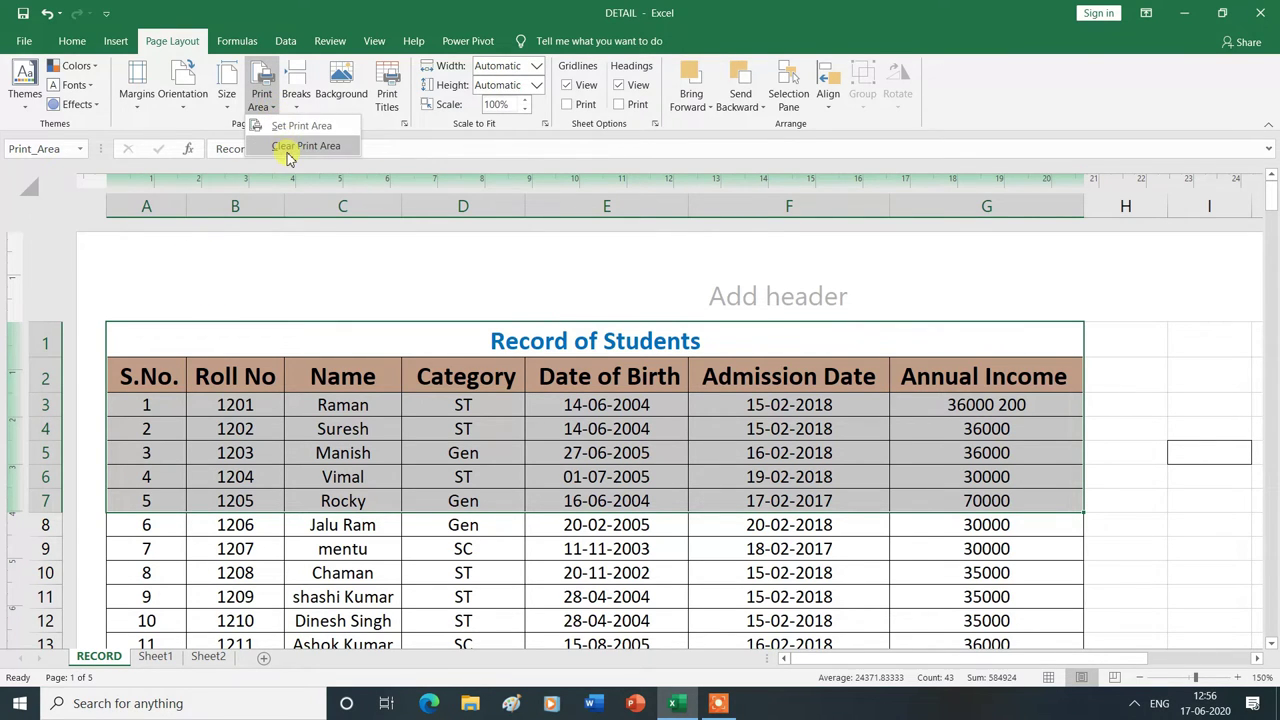
left_click(287, 147)
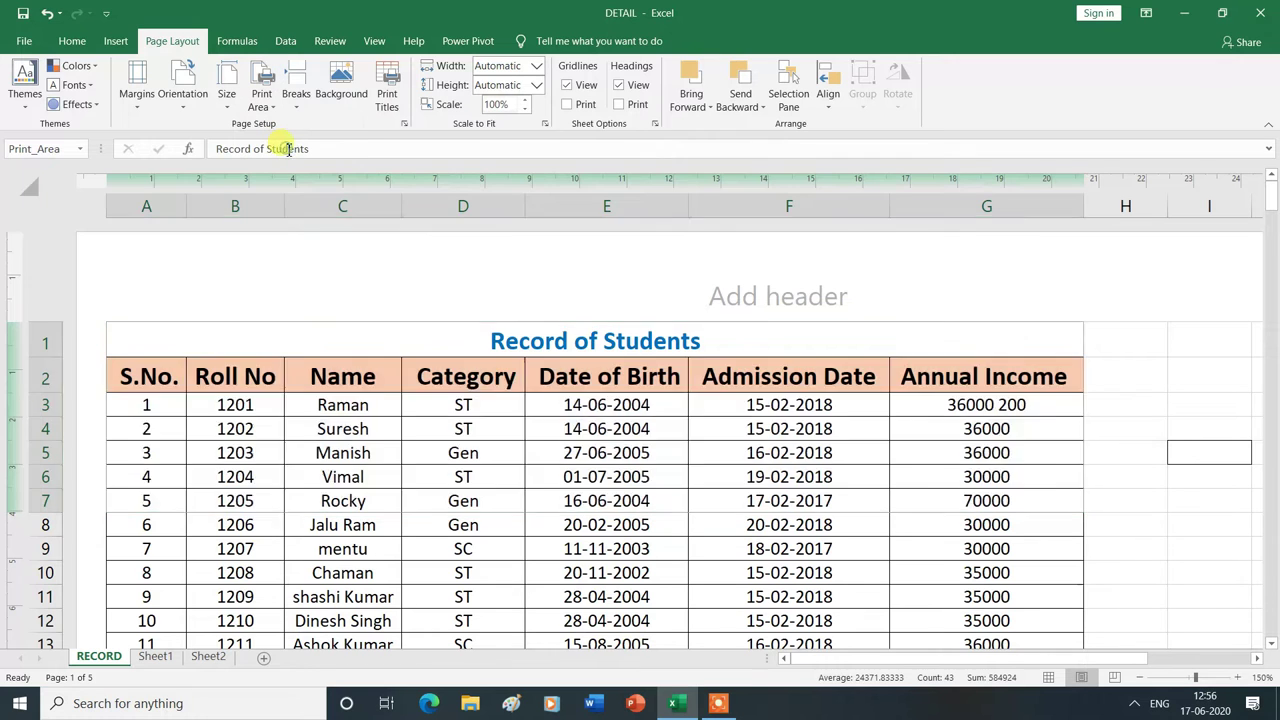
left_click(520, 562)
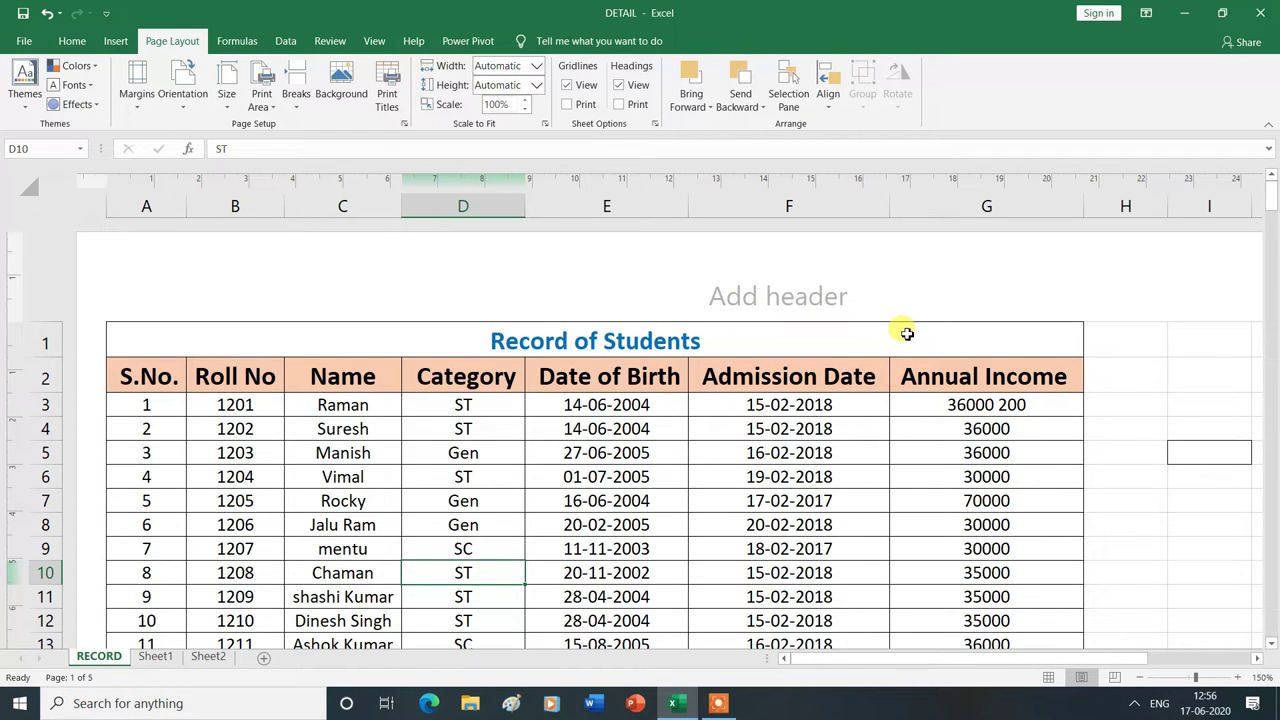
key("ctrl+p")
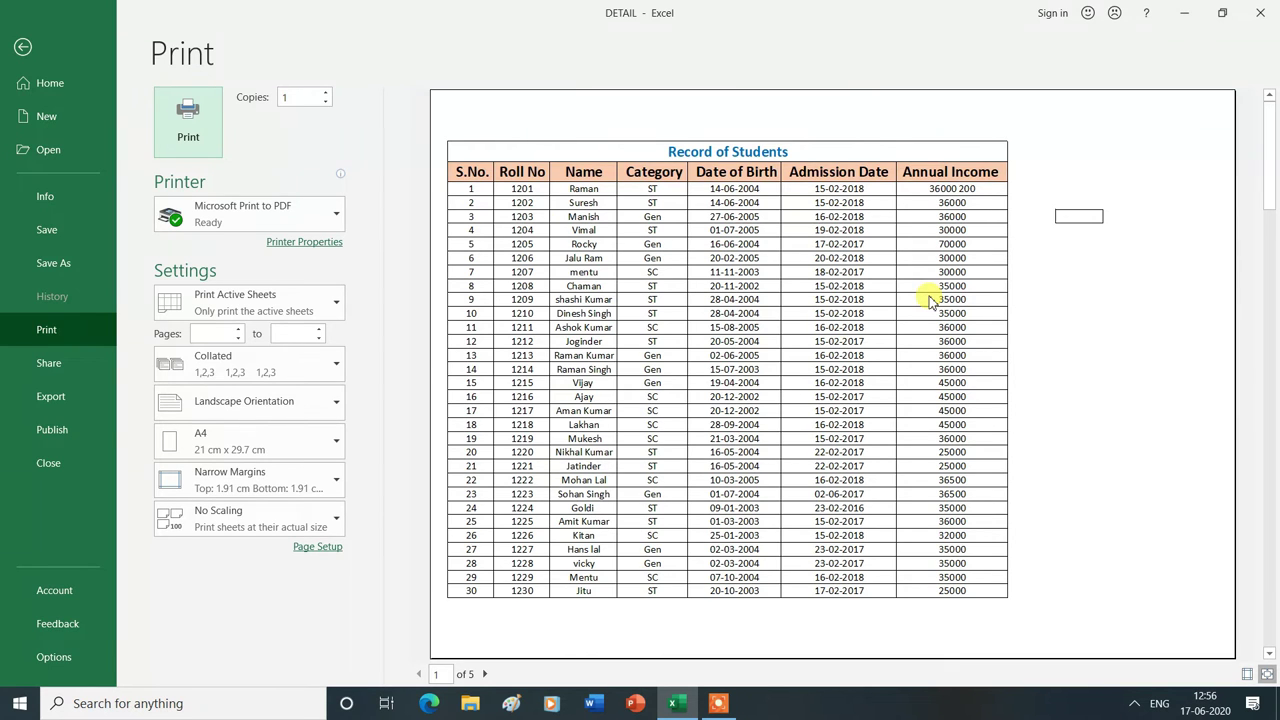
key("Escape")
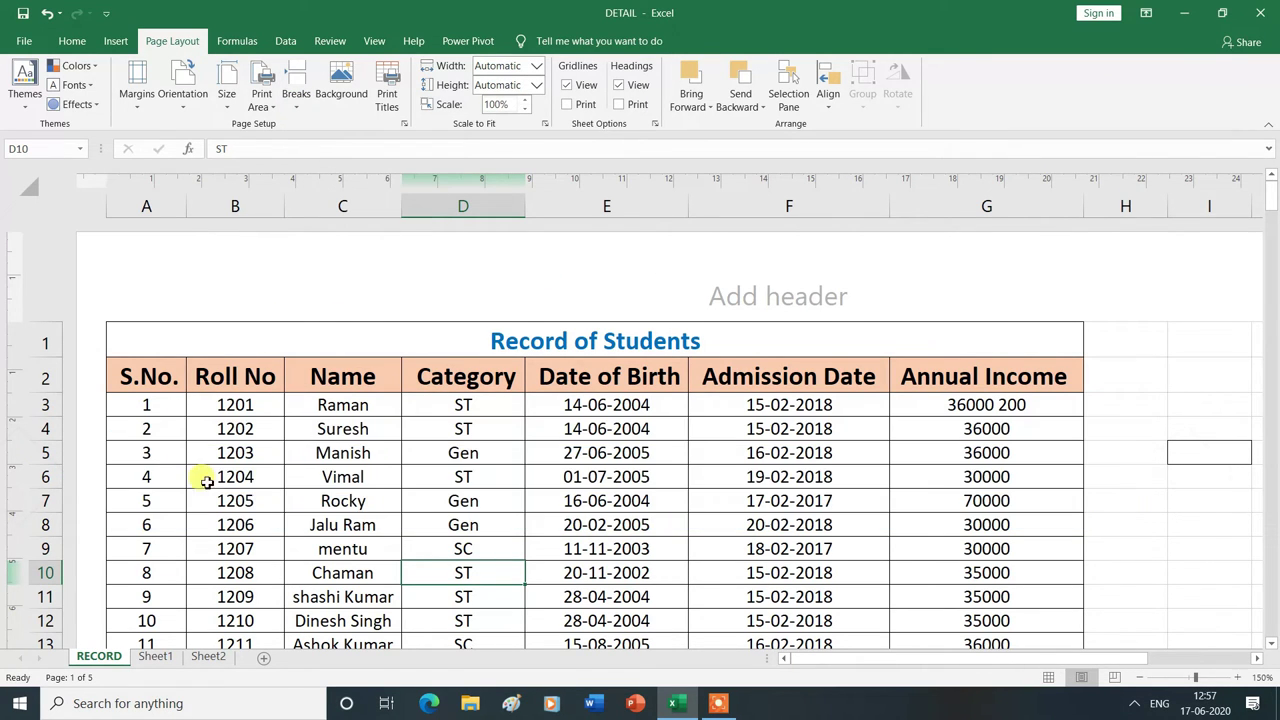
scroll(200, 549, "down", 3)
Insert a page break above row 8 so page 1 ends after student 5.
scroll(197, 503, "up", 3)
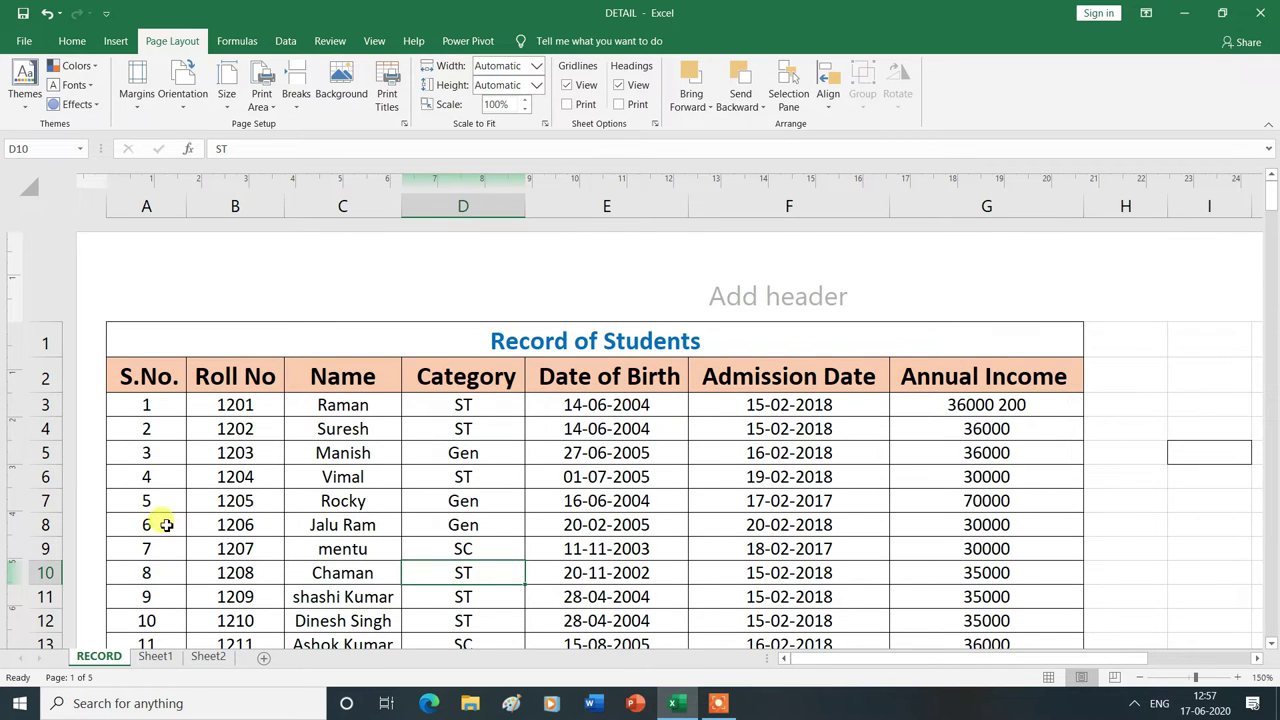
left_click(50, 525)
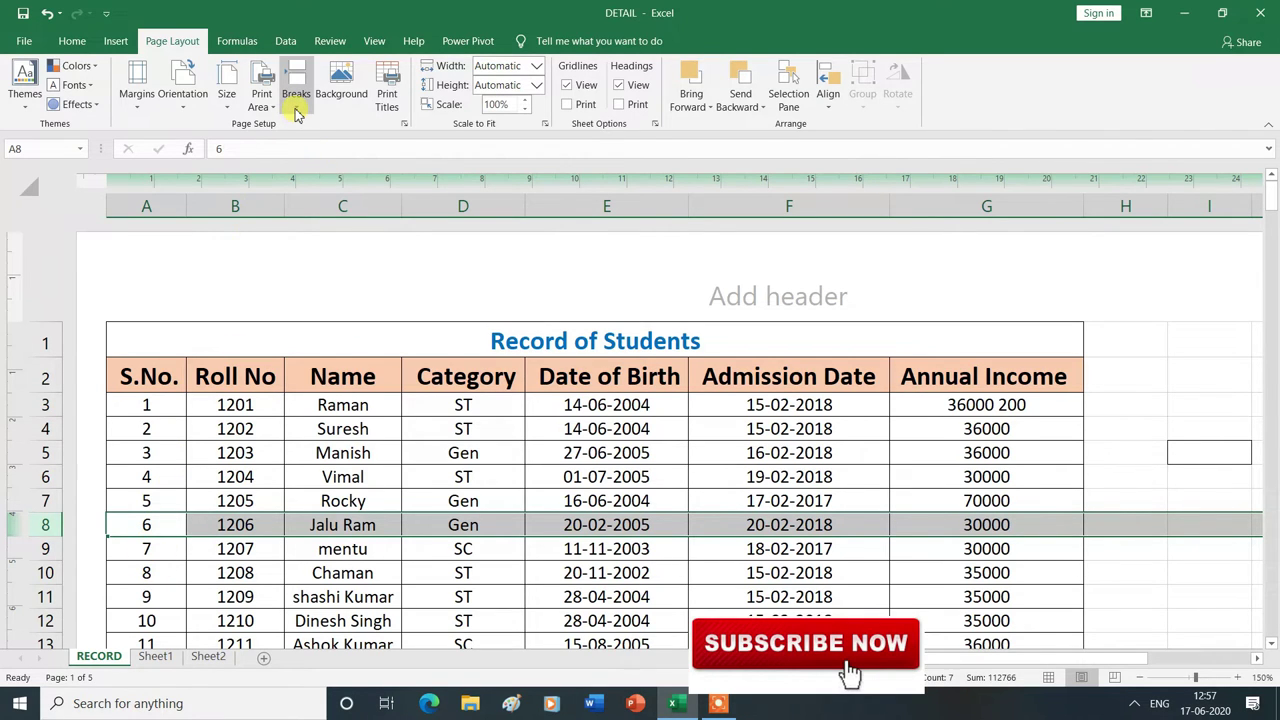
left_click(296, 113)
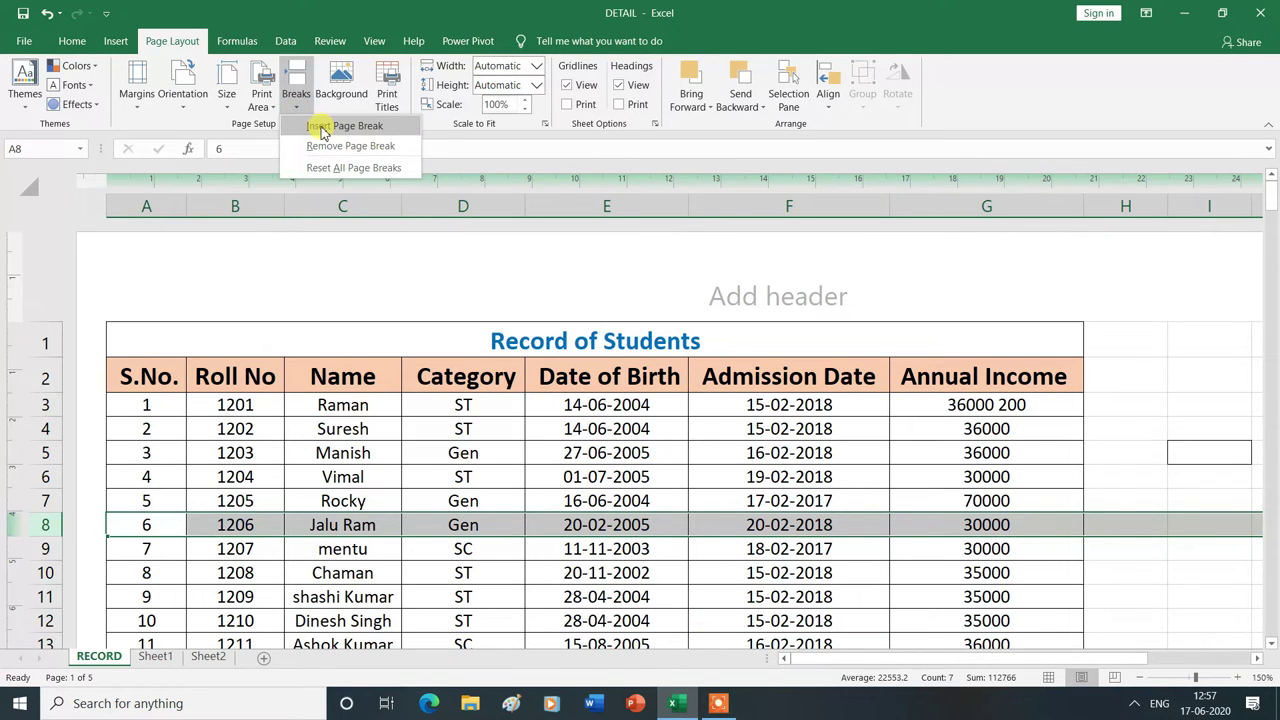
left_click(322, 127)
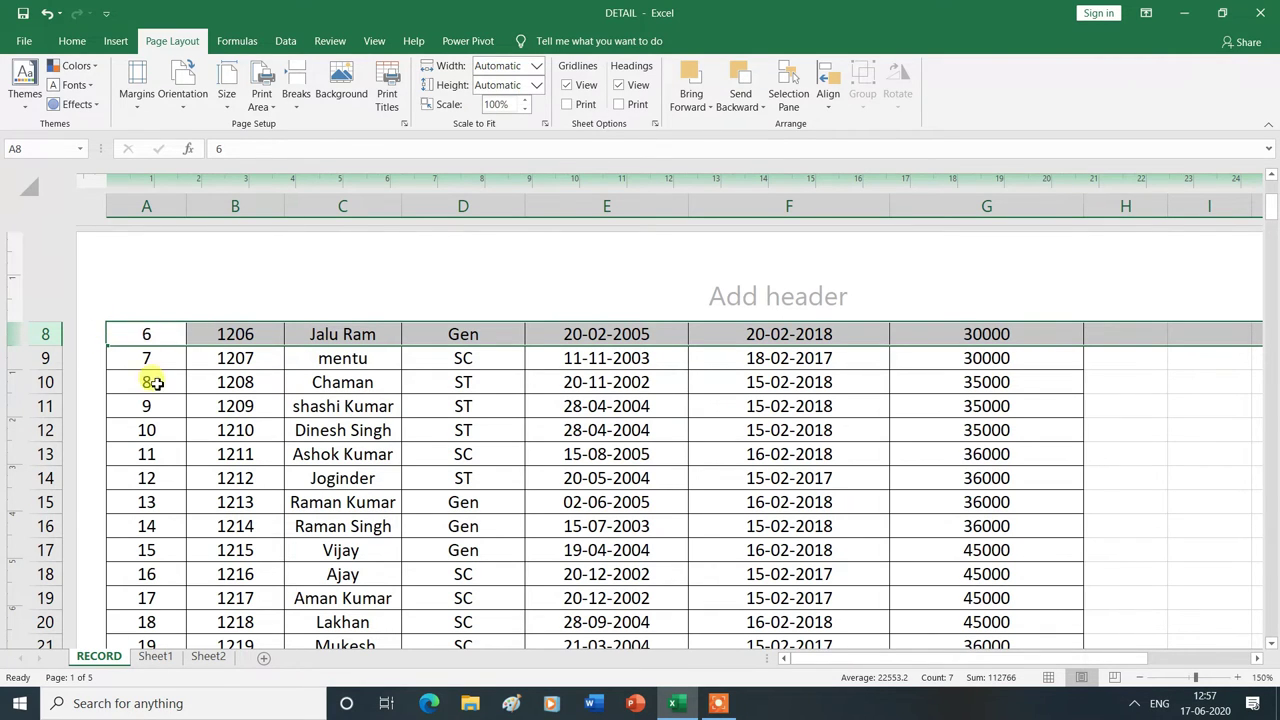
Scroll down and select row 13 as the next page start.
scroll(205, 380, "up", 2)
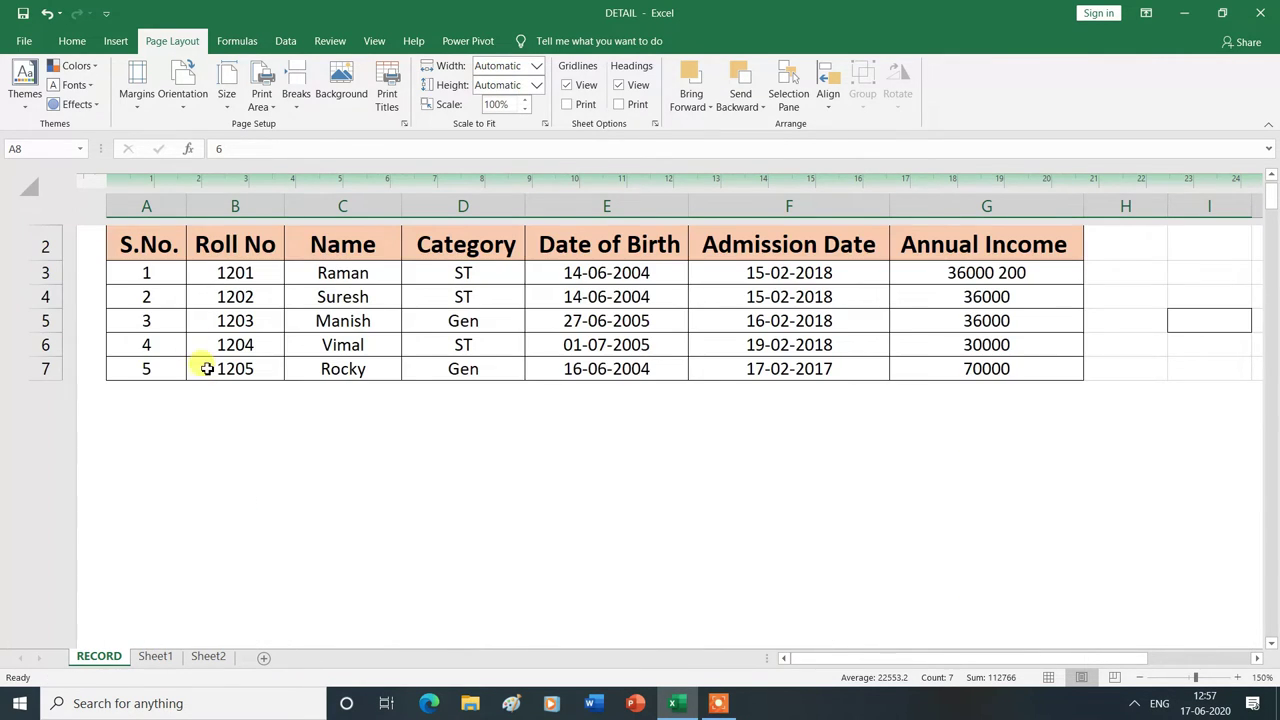
scroll(293, 495, "down", 1)
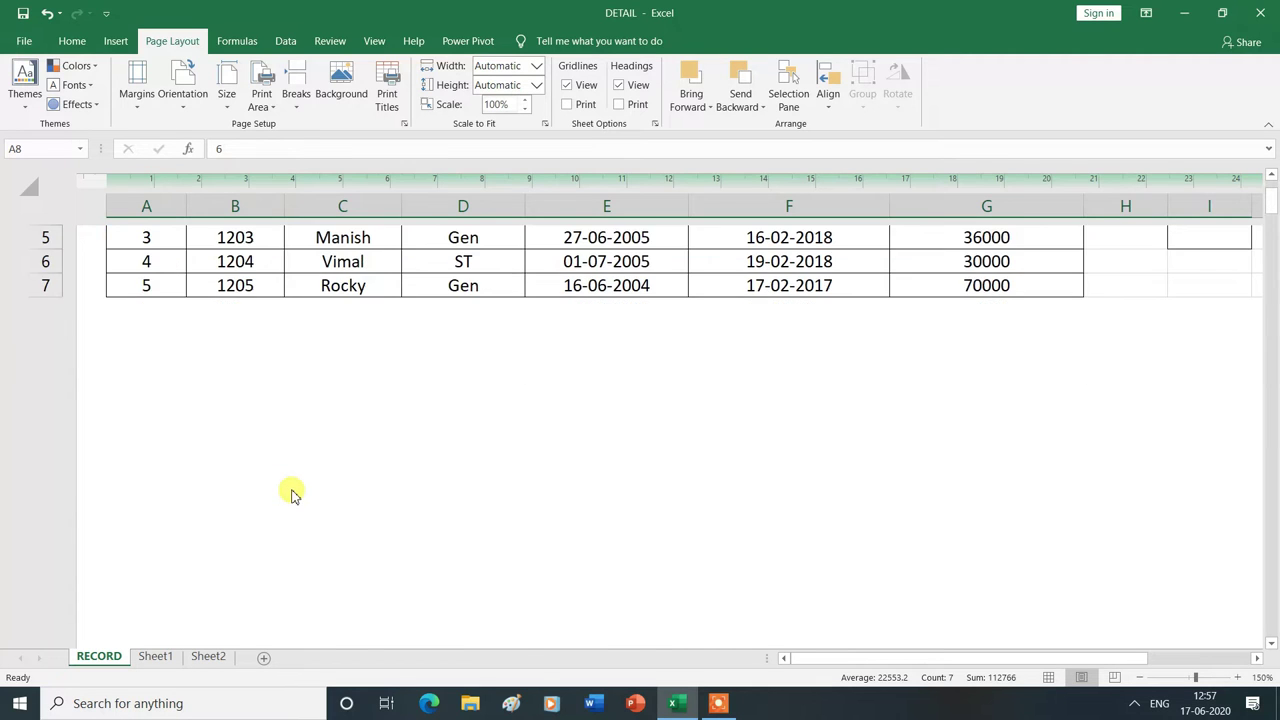
scroll(293, 495, "down", 2)
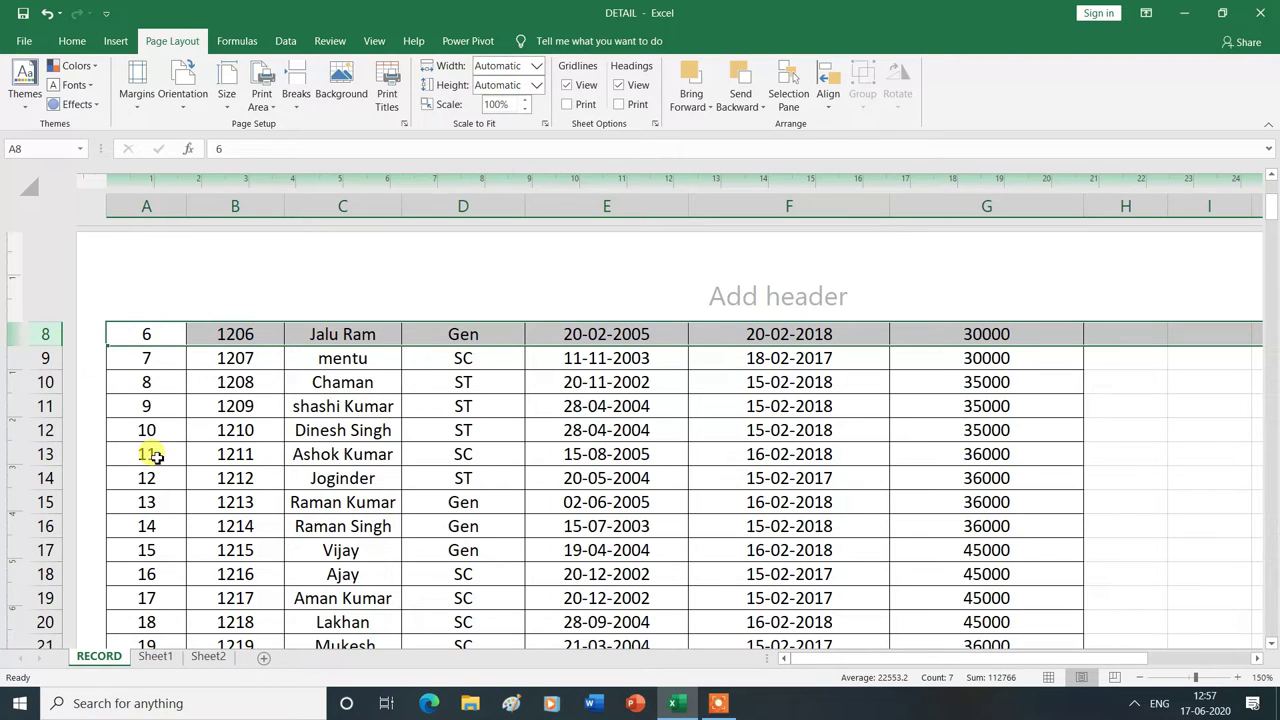
left_click(127, 453)
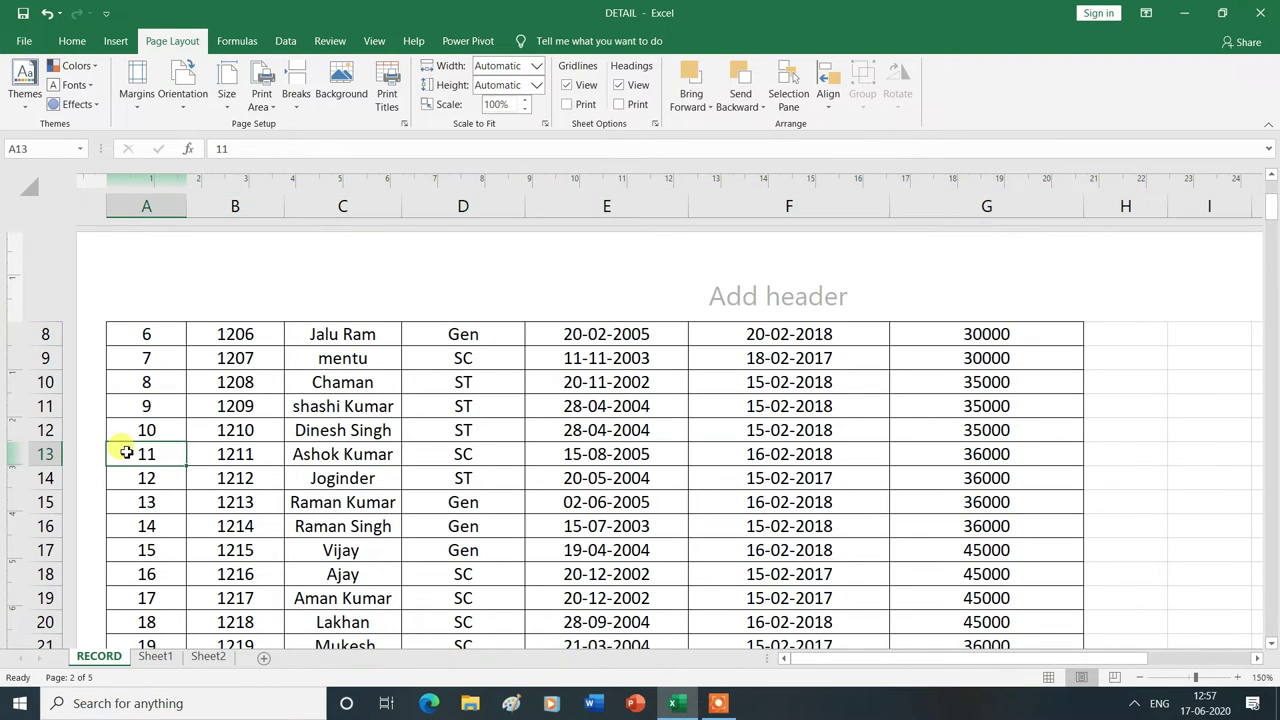
Insert a second page break above row 13.
left_click(295, 112)
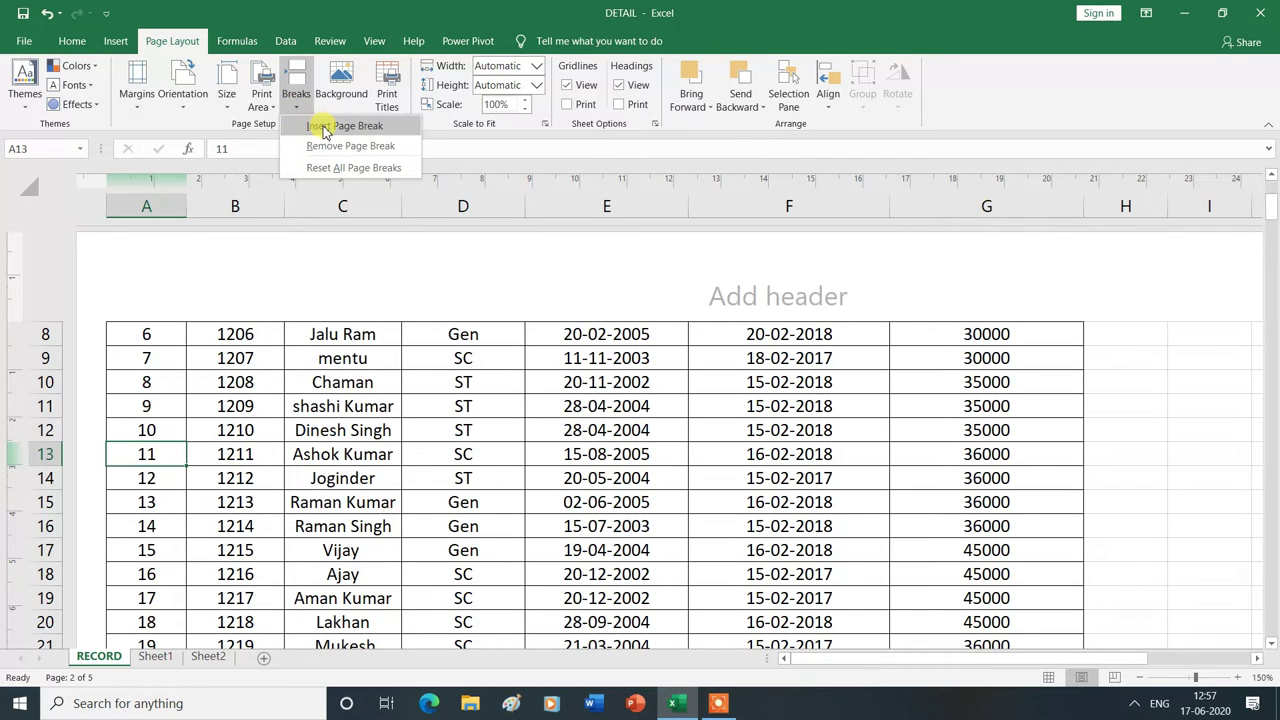
left_click(324, 133)
scroll(343, 341, "up", 10)
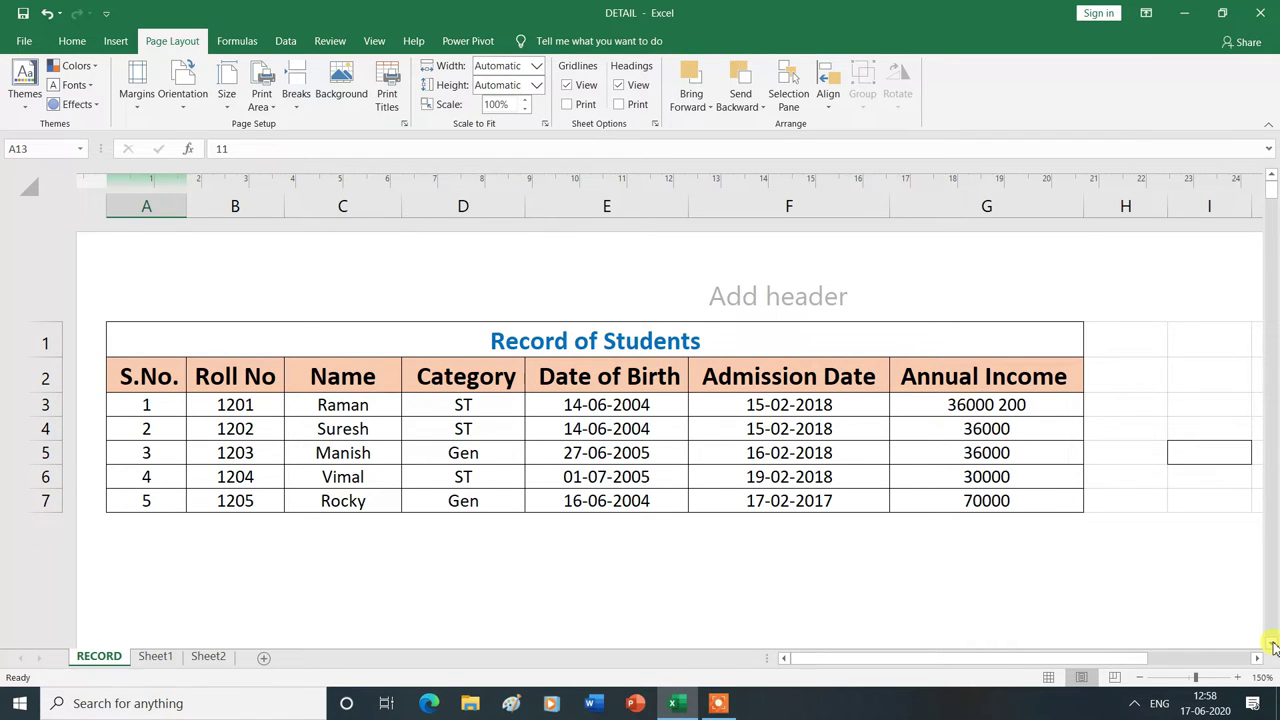
Scroll through the sheet to check the new page divisions.
left_click(1273, 646)
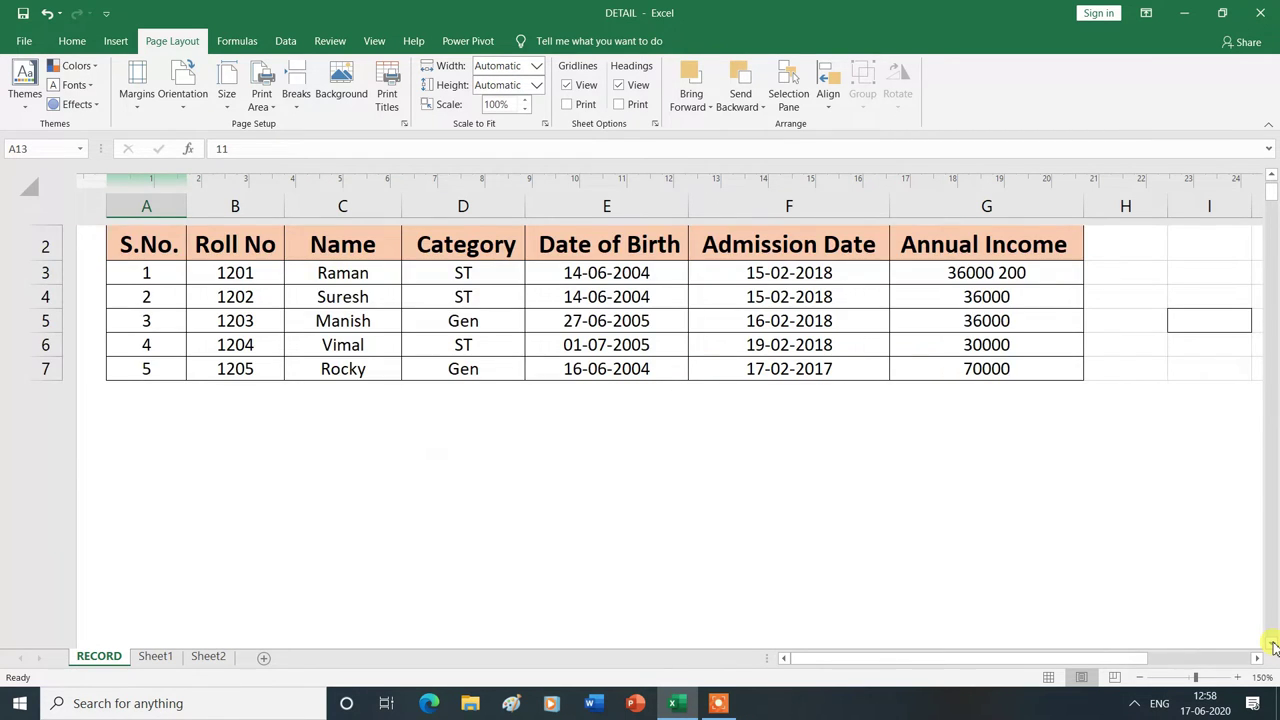
left_click(1273, 646)
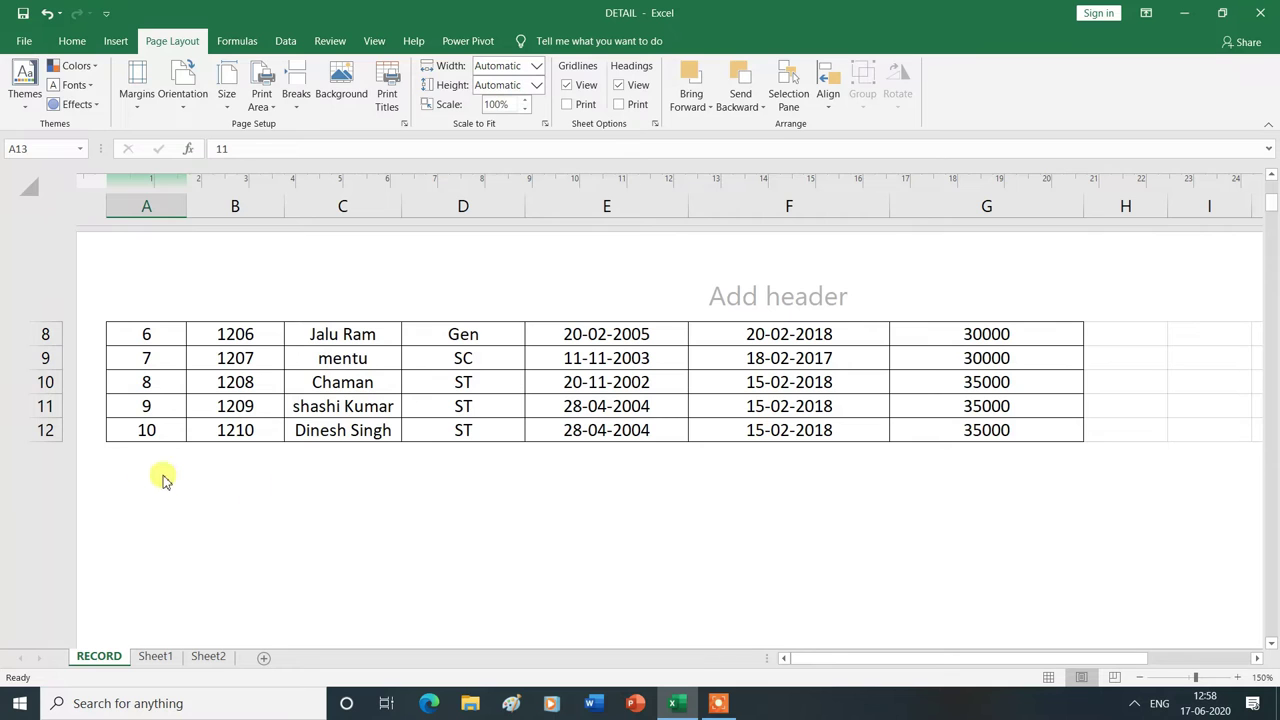
left_click(1273, 645)
left_click(1273, 645)
double_click(1273, 645)
left_click(1273, 645)
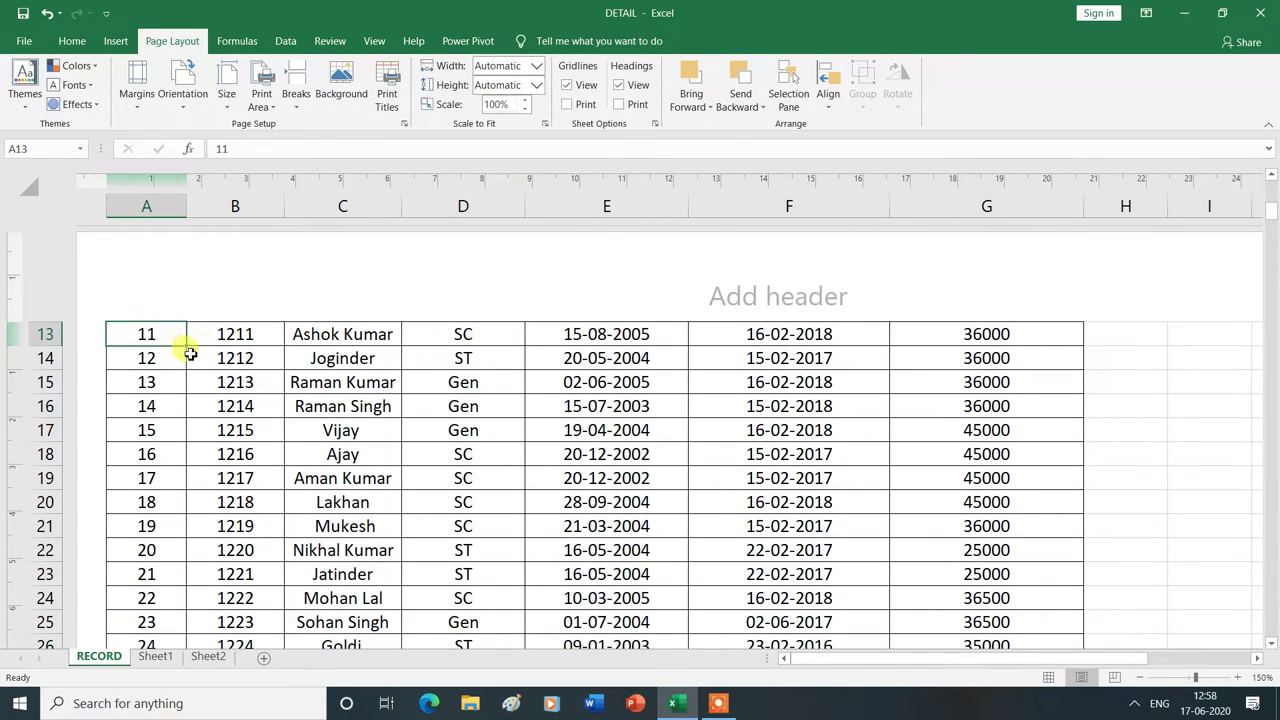
Reset all manual page breaks so the table flows continuously again.
left_click(299, 111)
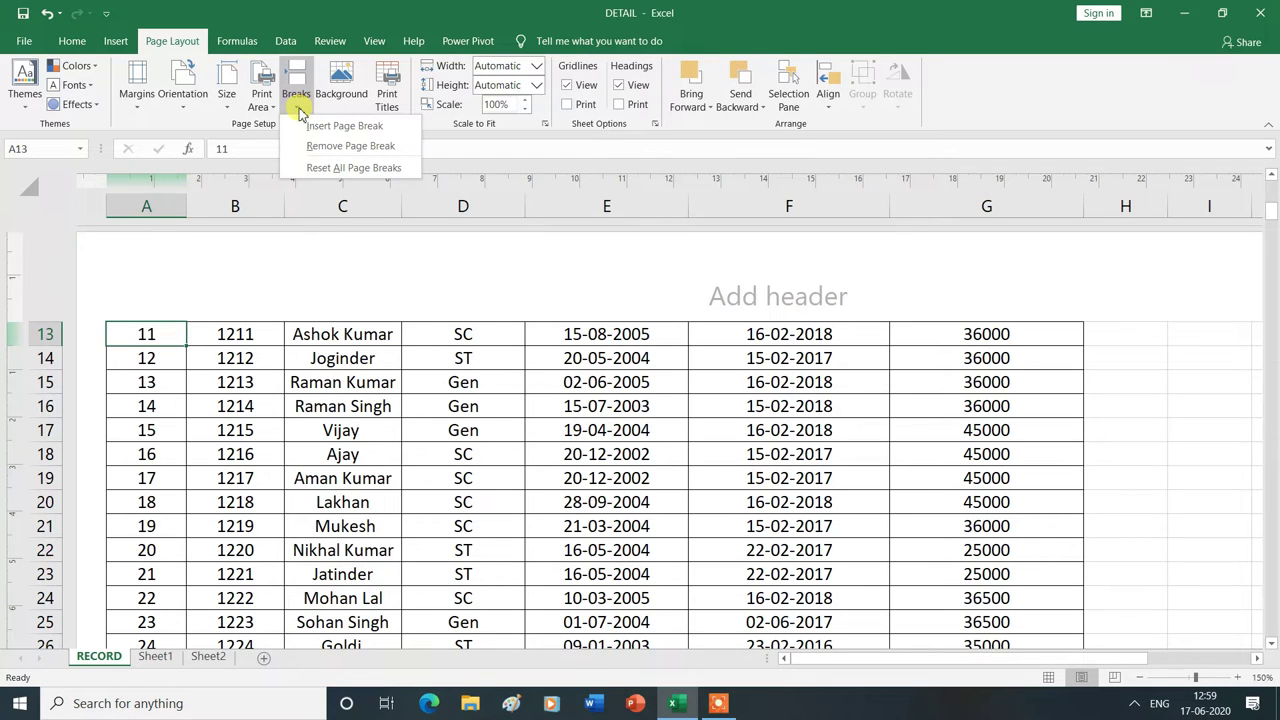
left_click(330, 168)
scroll(386, 410, "up", 2)
scroll(380, 408, "up", 2)
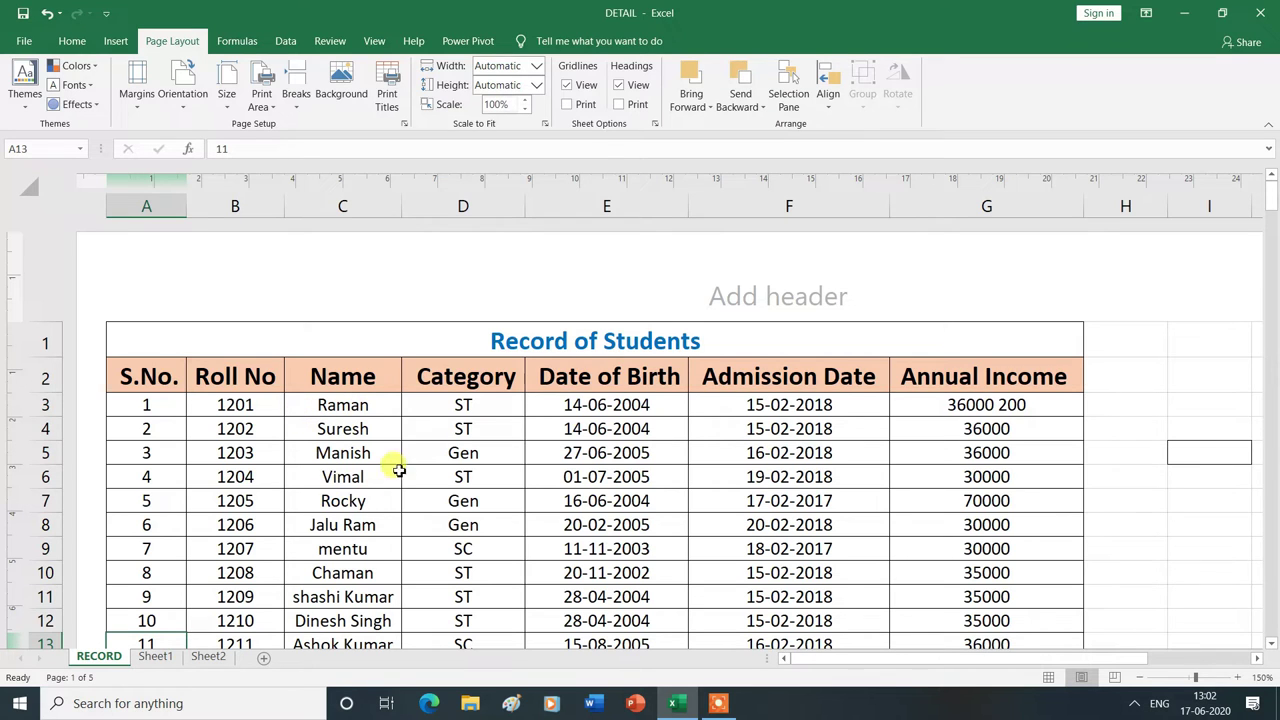
Set the image file abstract-wallpapers-909234_1280 as the worksheet background.
left_click(340, 86)
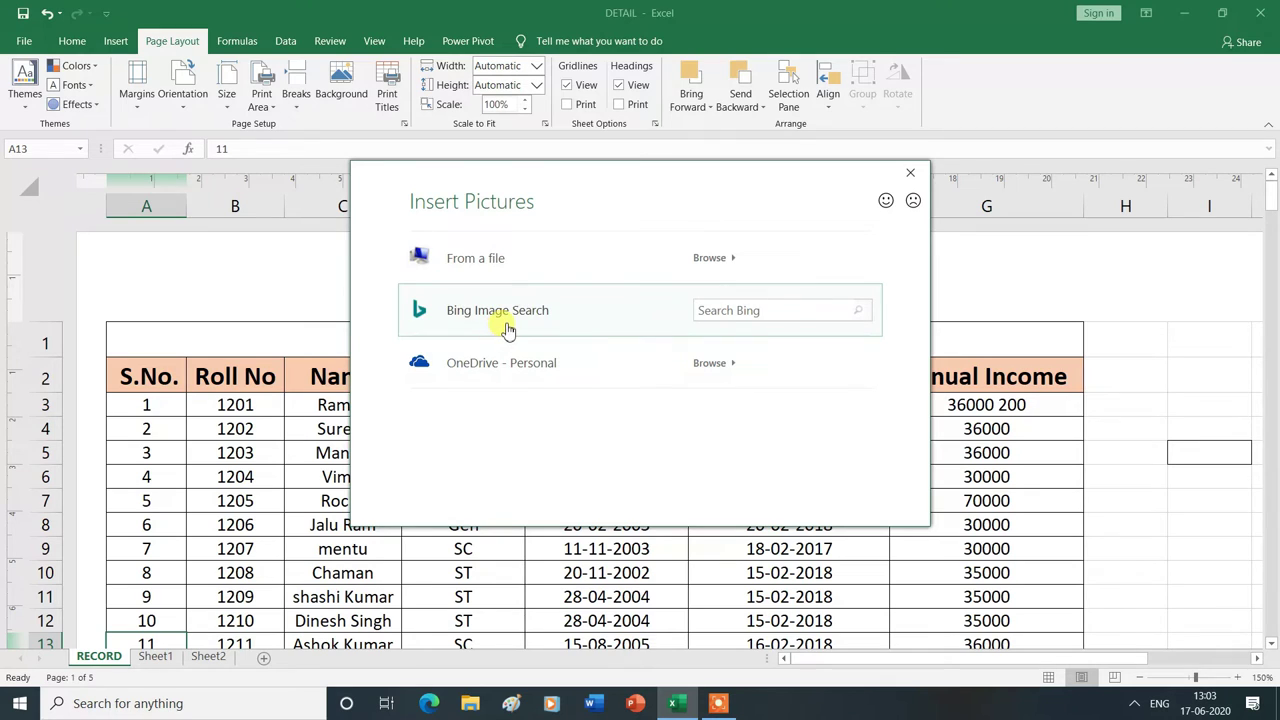
left_click(712, 306)
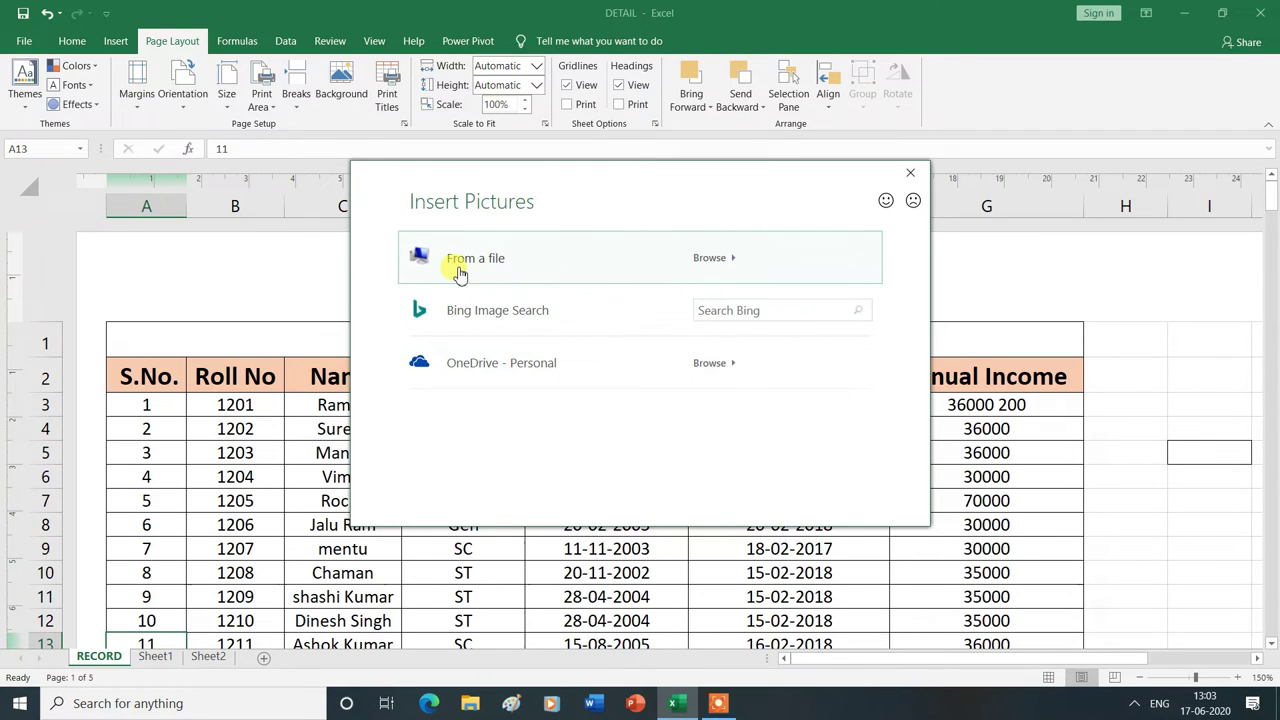
left_click(715, 259)
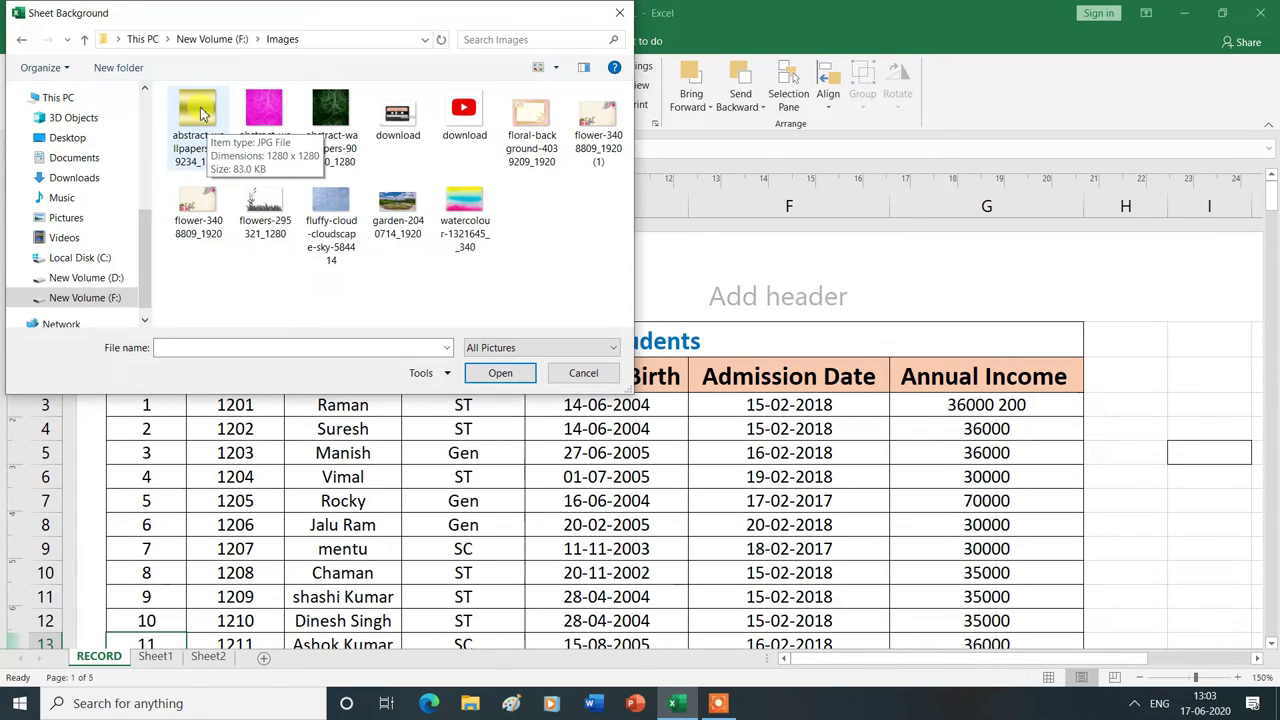
left_click(203, 113)
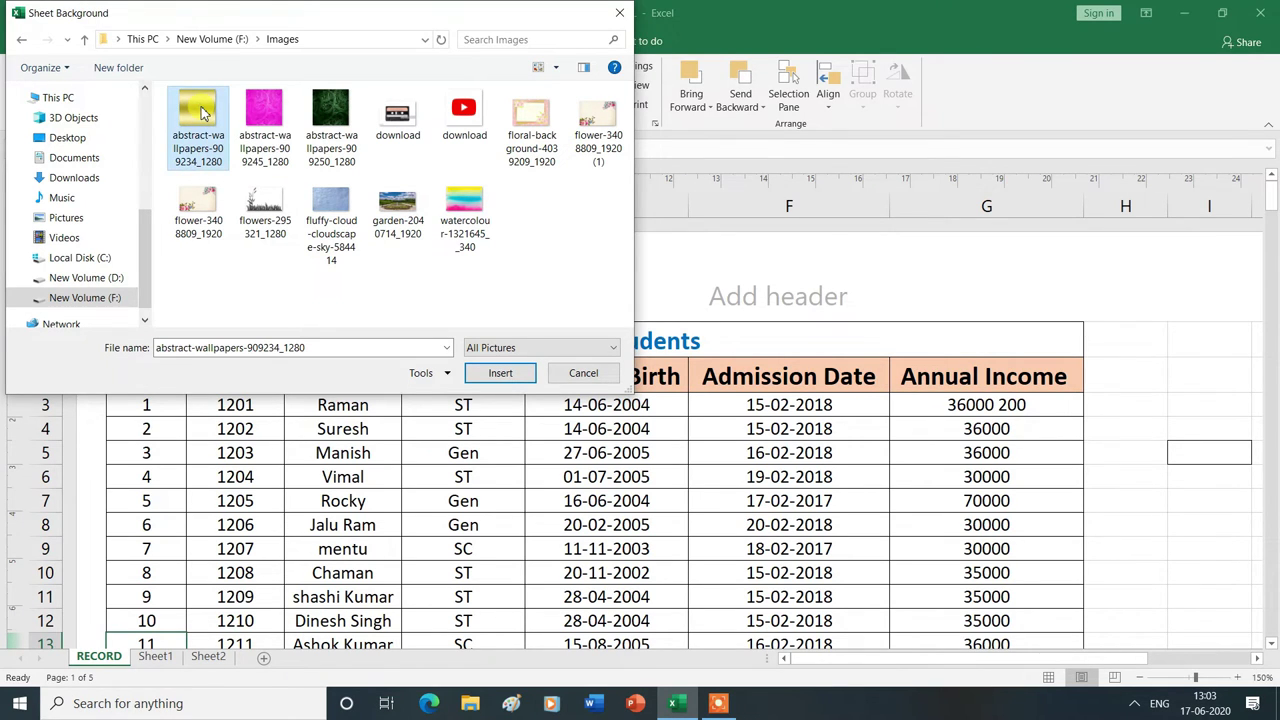
left_click(500, 380)
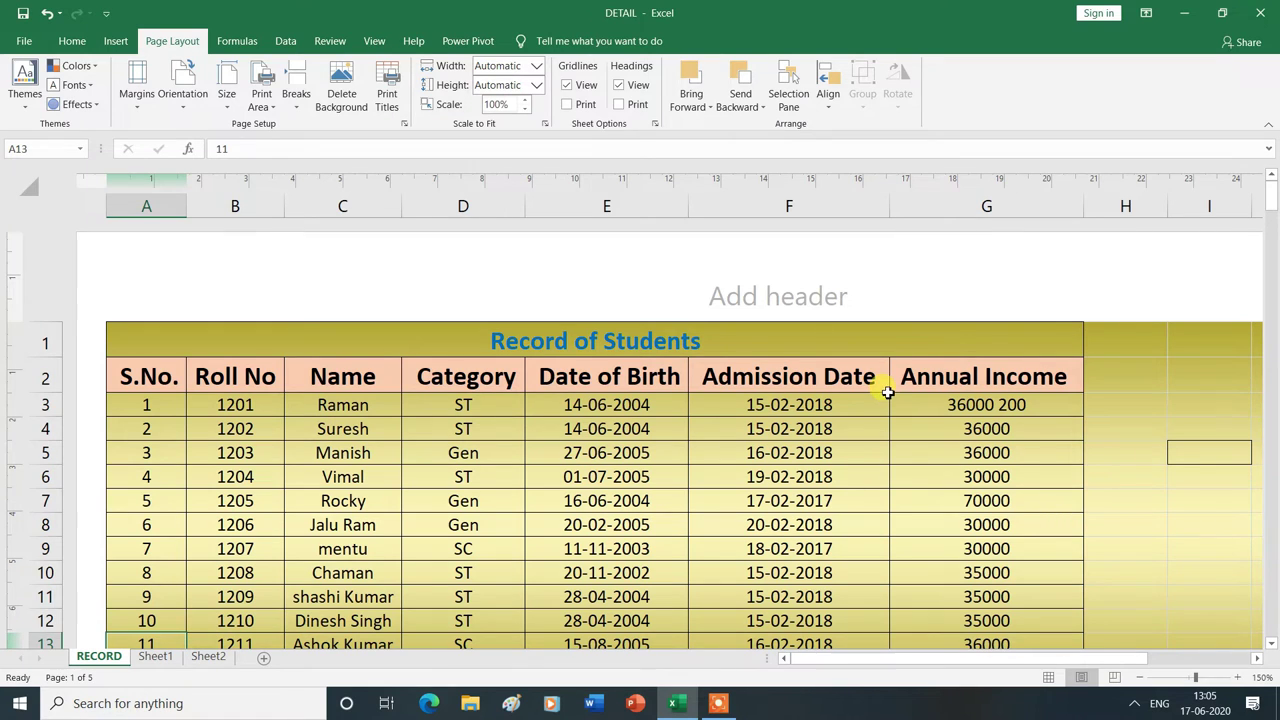
Delete the gold wallpaper background from the sheet.
left_click(341, 90)
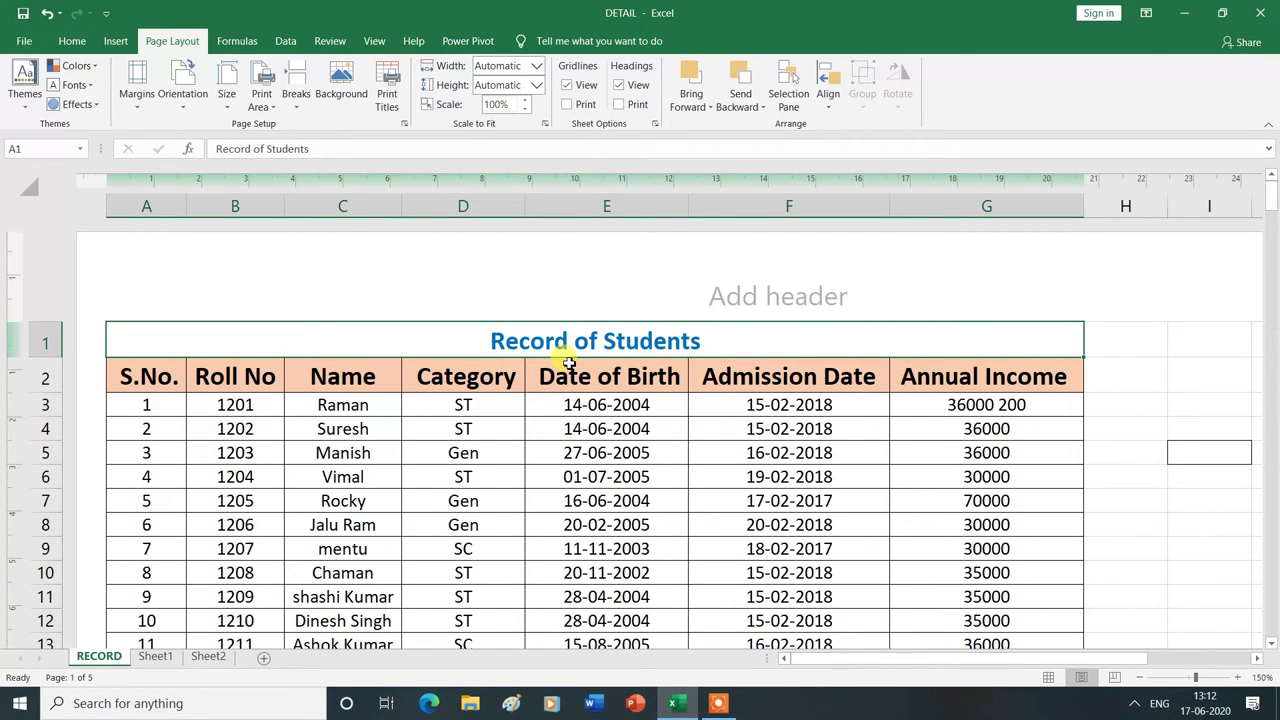
key("ctrl+p")
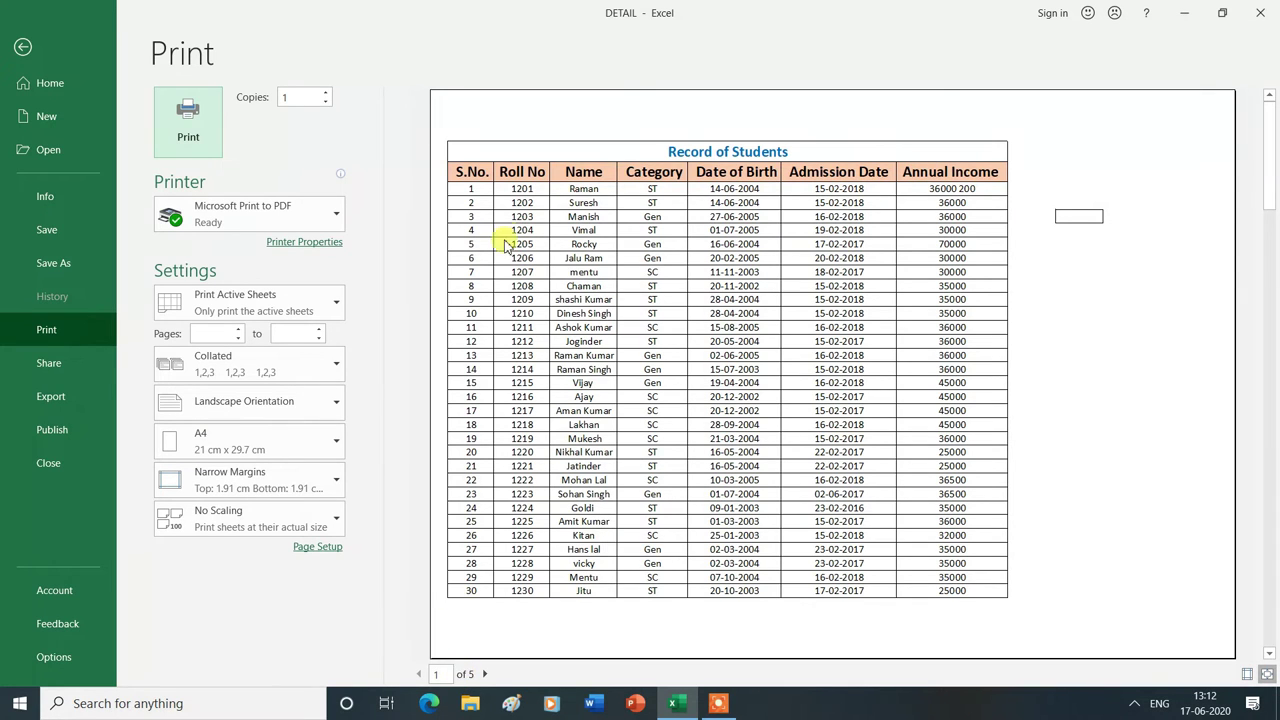
left_click(484, 676)
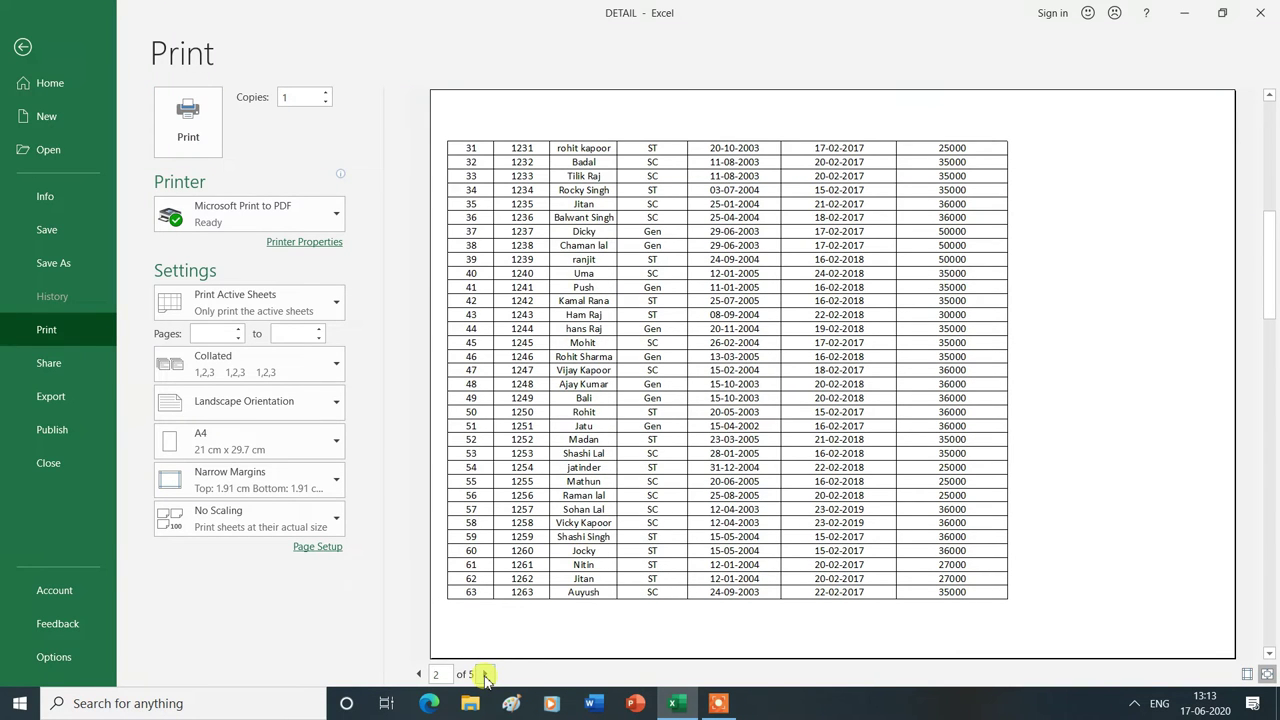
left_click(484, 676)
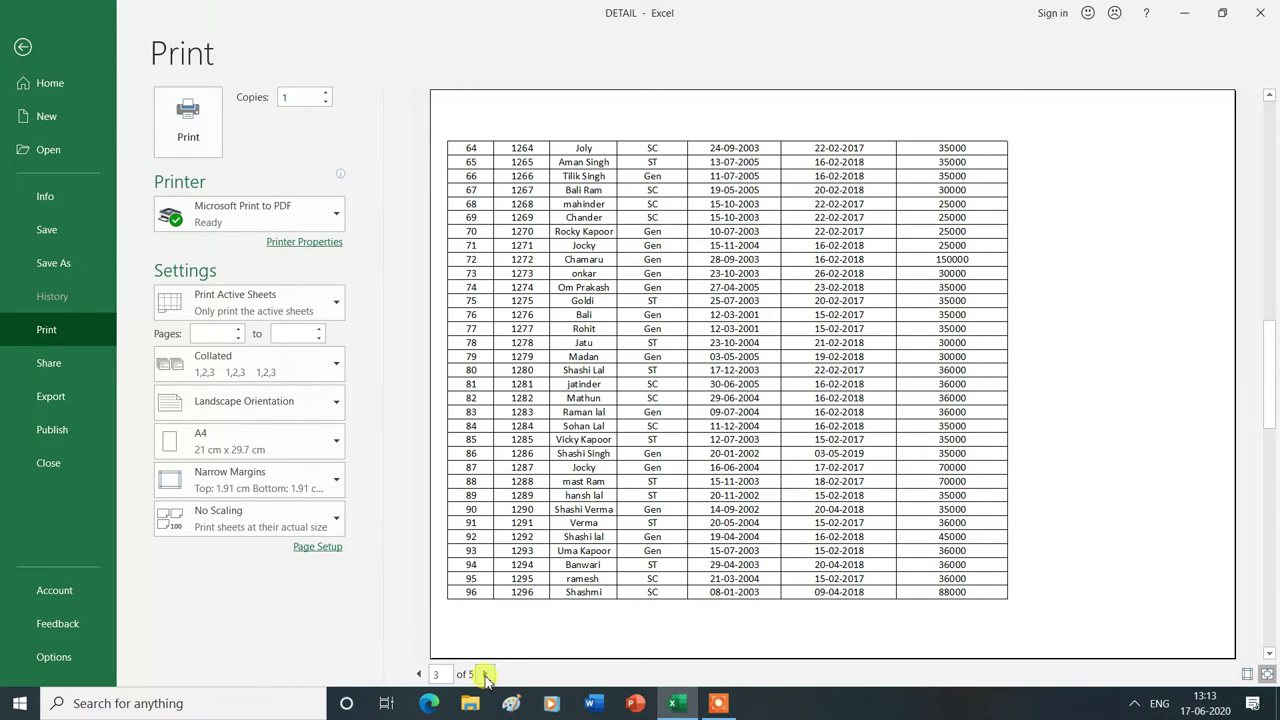
left_click(484, 676)
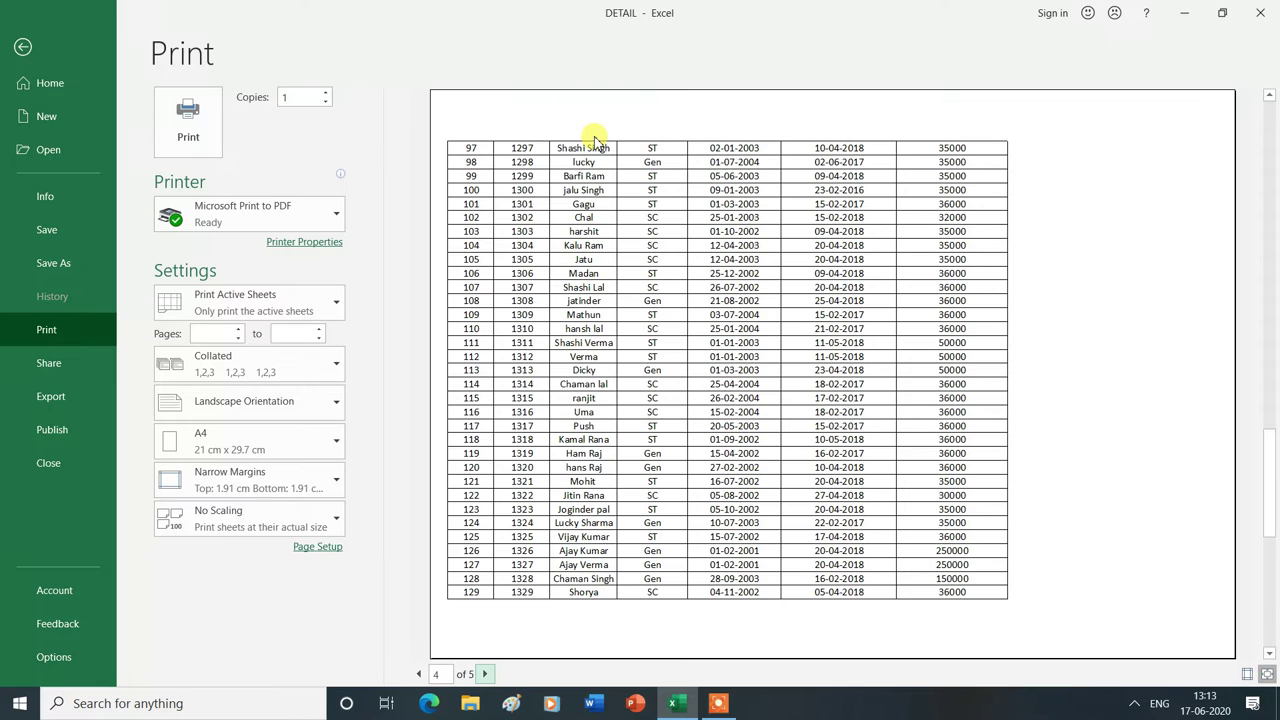
key("Escape")
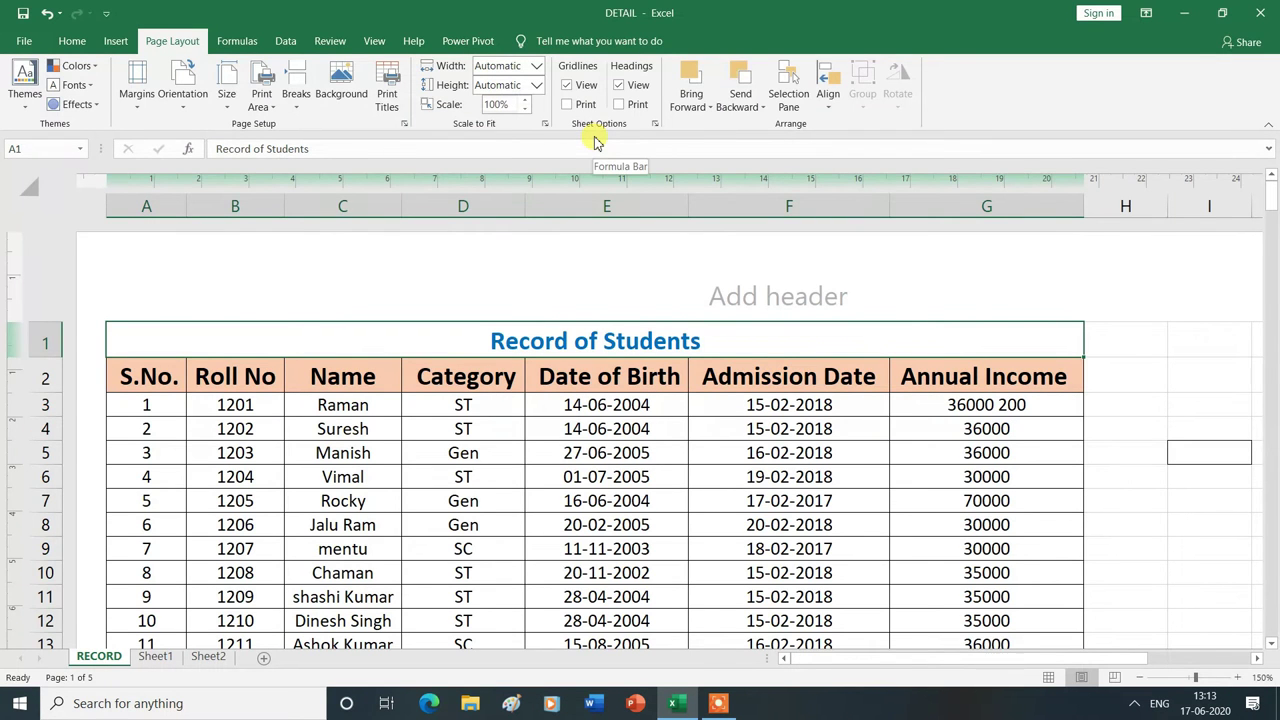
Set row 1 ($1:$1) to repeat atop every printed page and preview the printout.
left_click(393, 92)
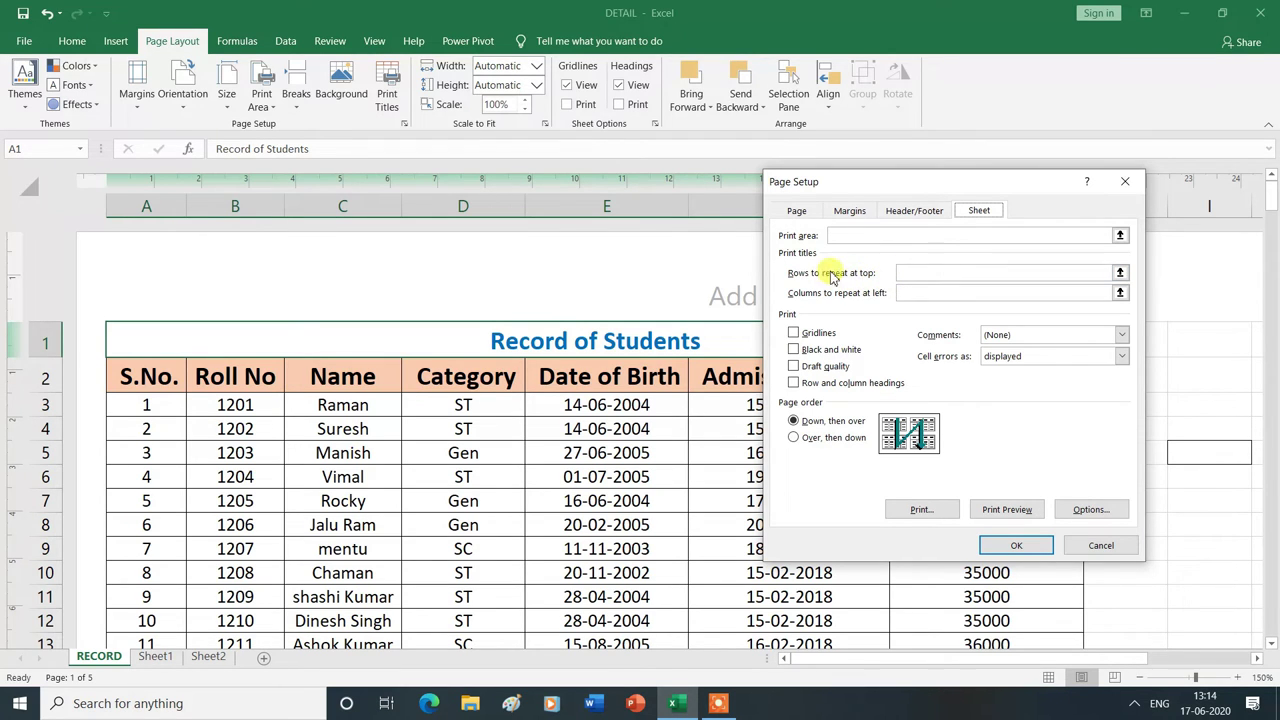
left_click(914, 272)
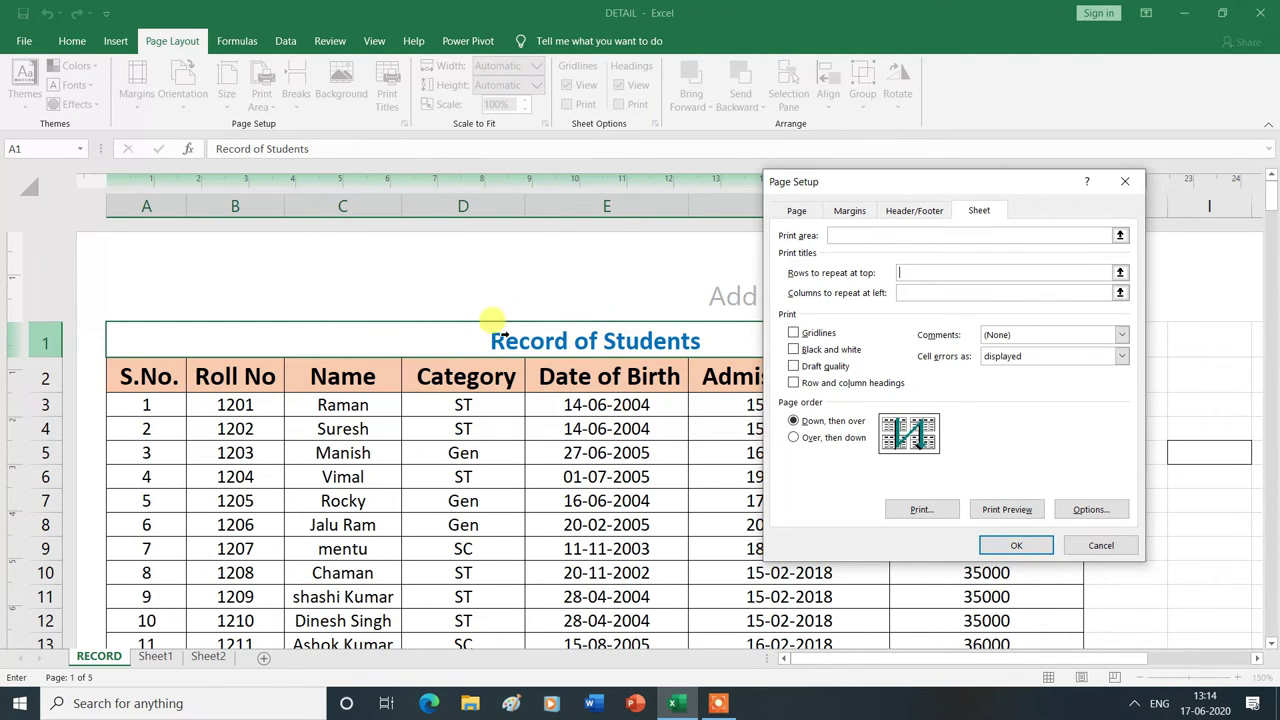
left_click(125, 340)
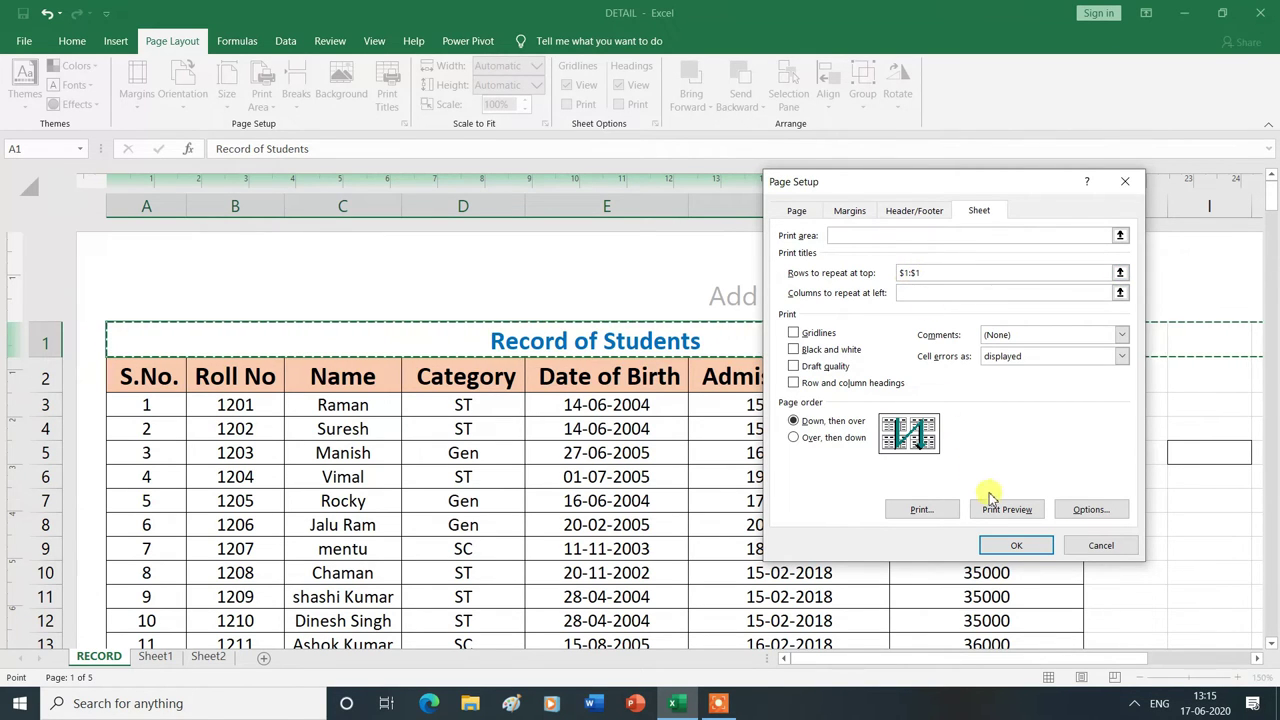
left_click(1016, 546)
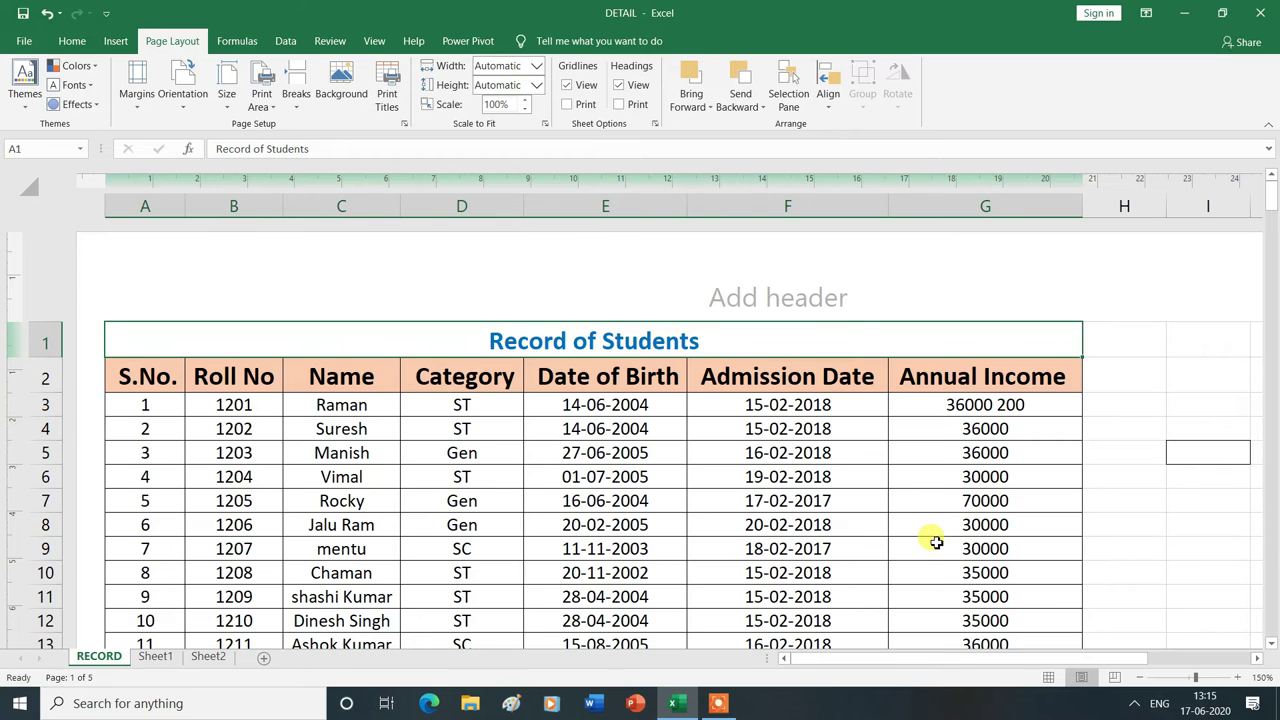
key("ctrl+p")
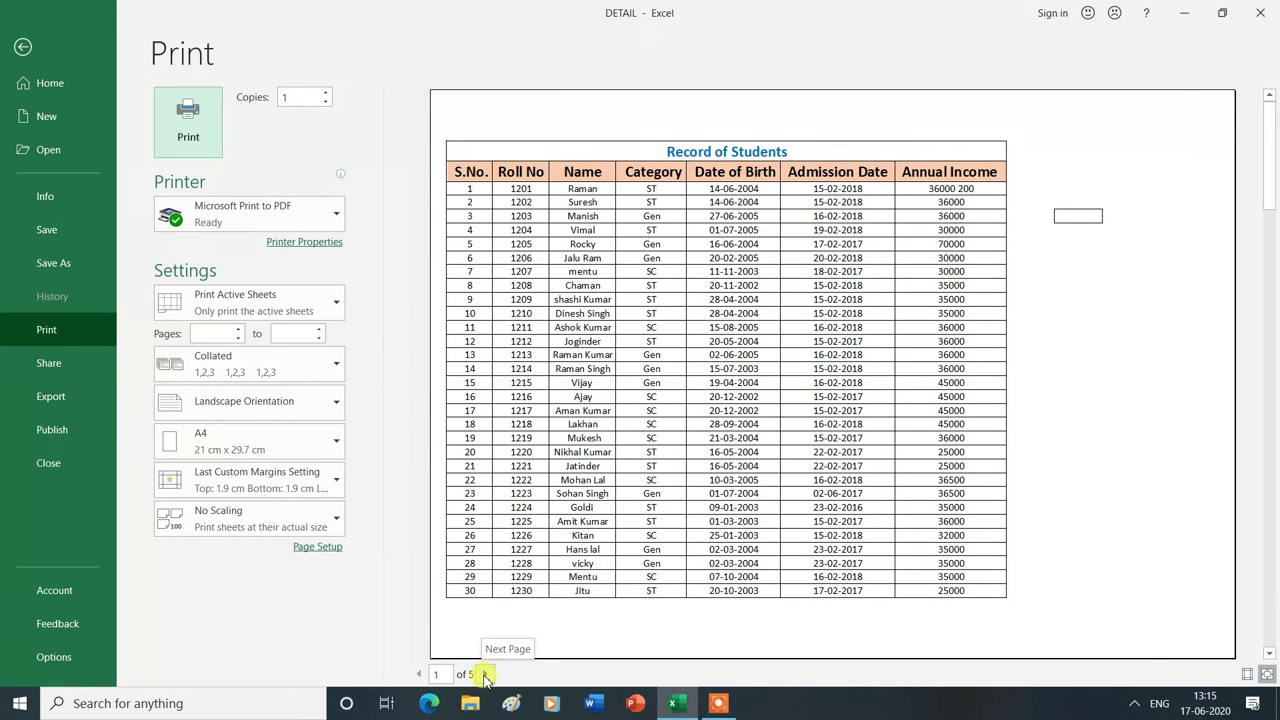
left_click(484, 675)
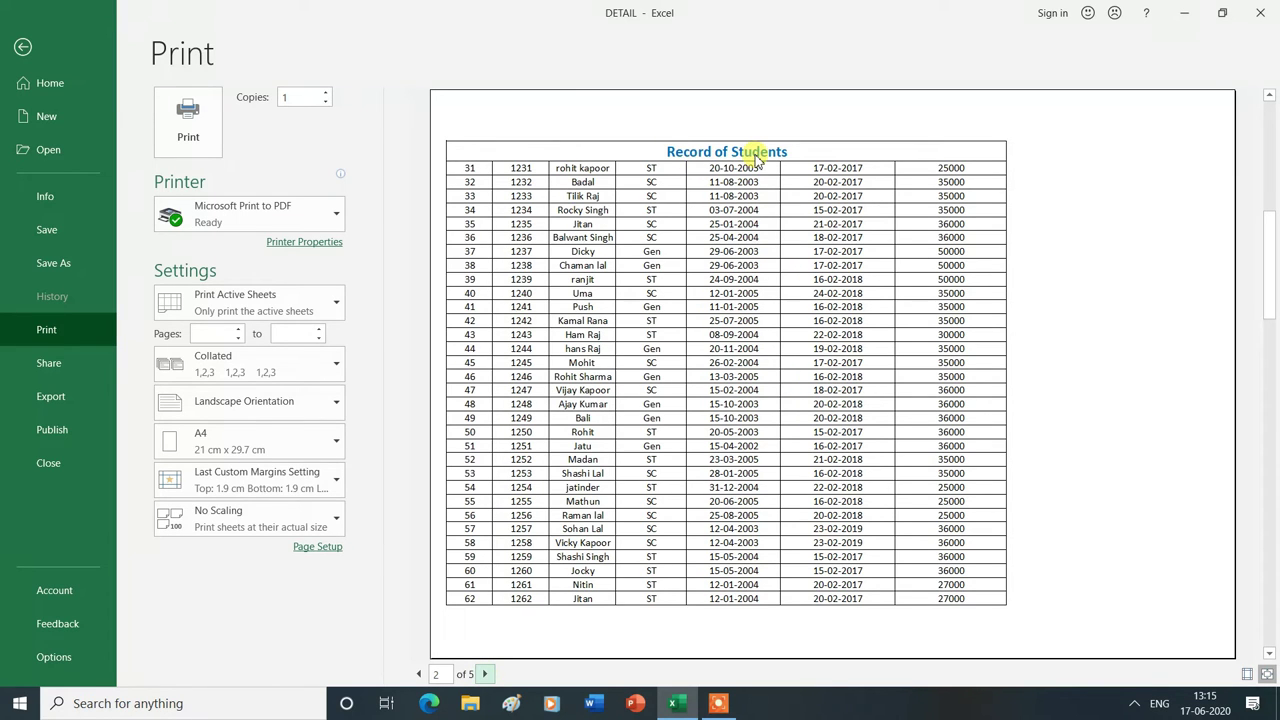
left_click(487, 675)
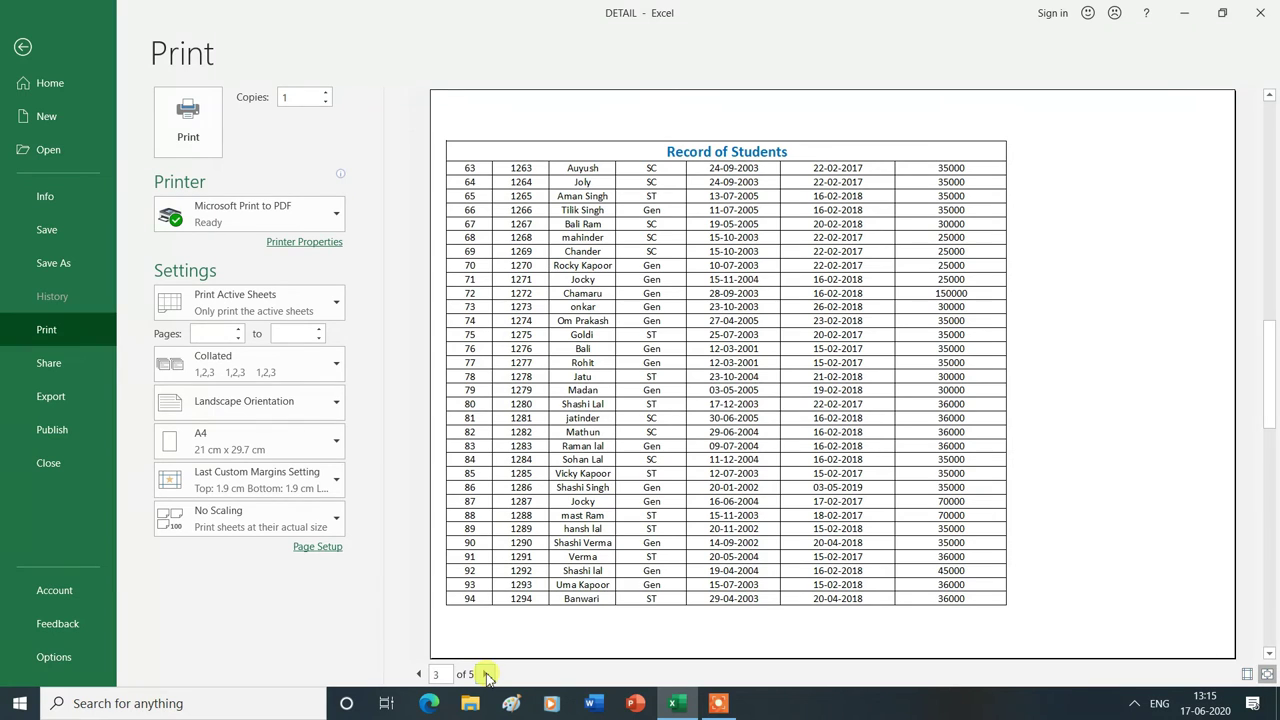
left_click(487, 675)
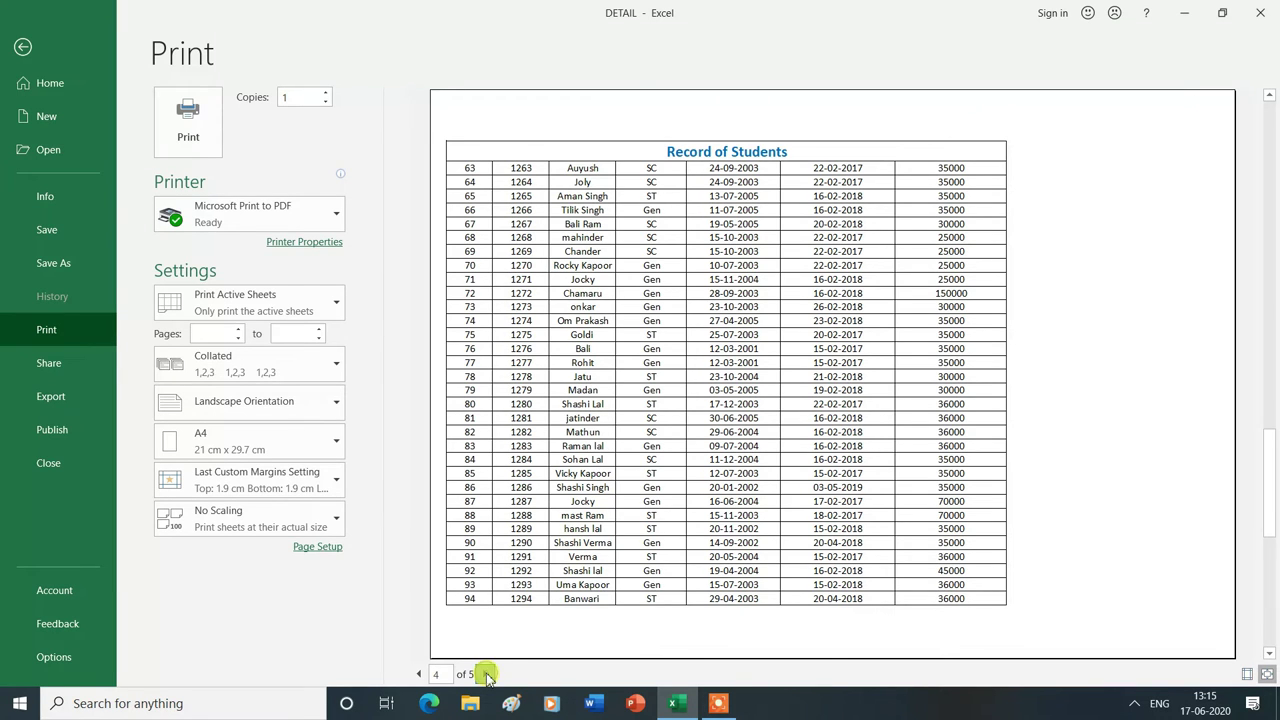
left_click(487, 675)
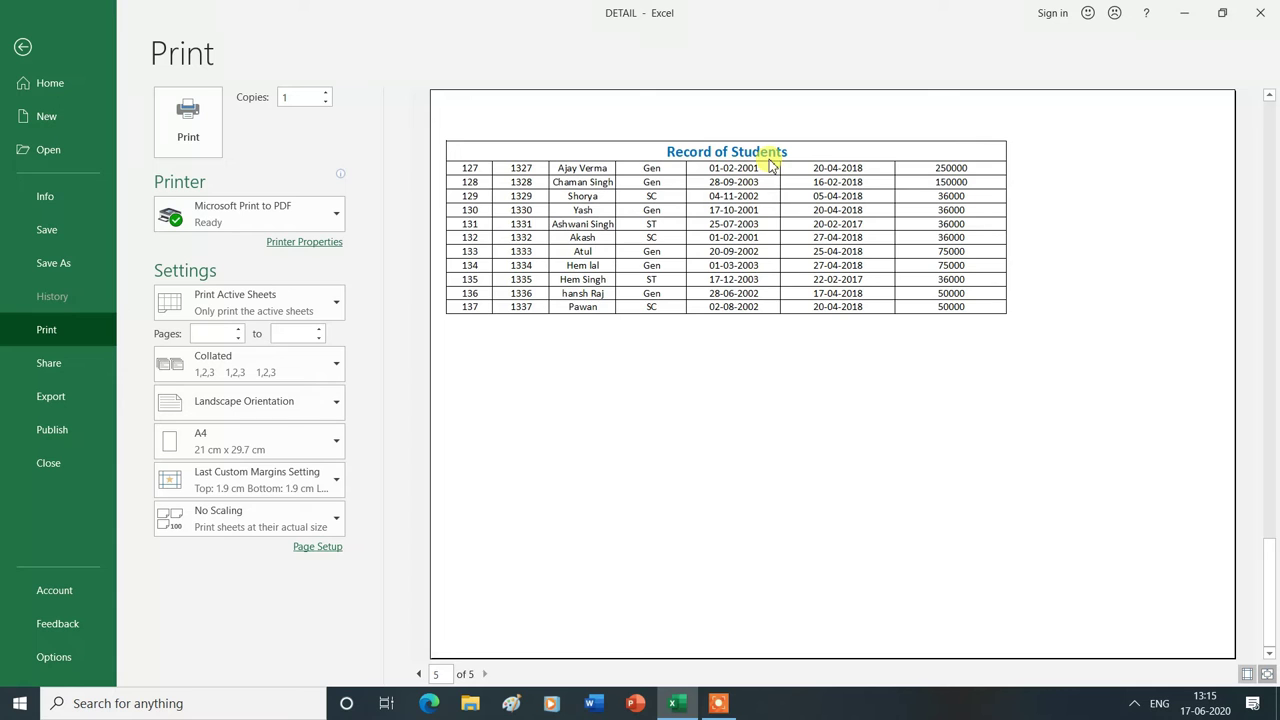
left_click(420, 676)
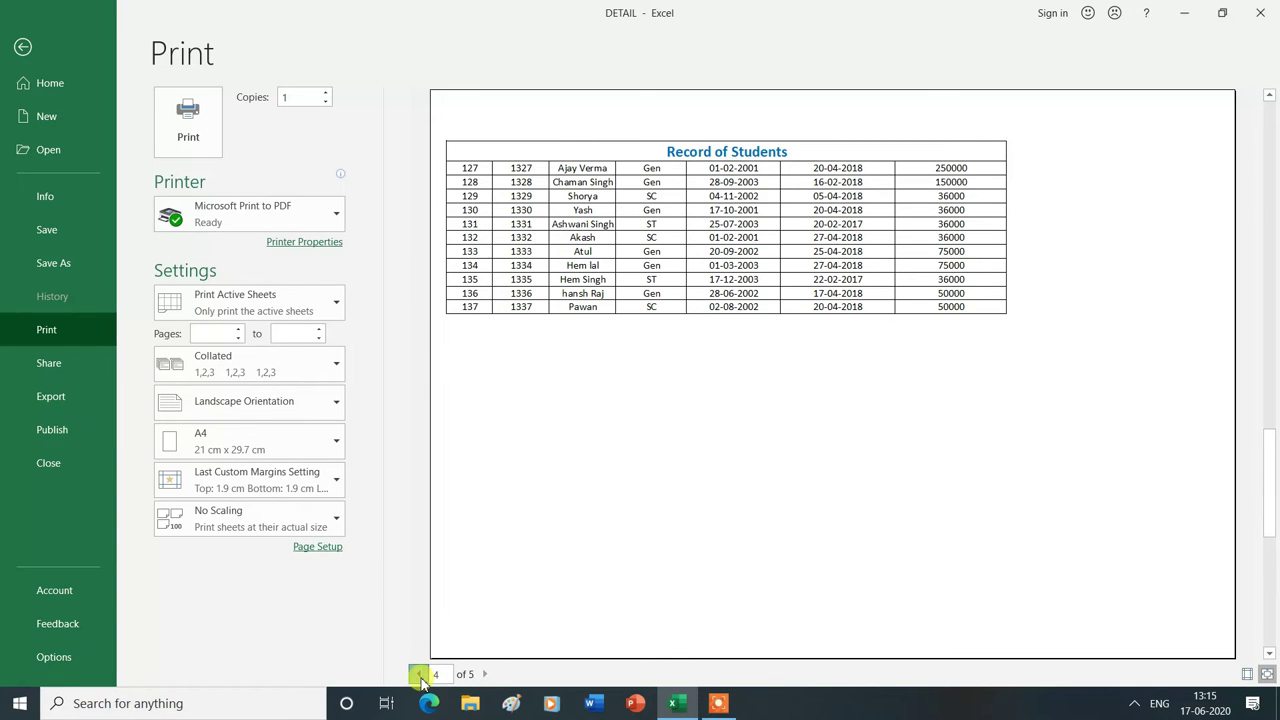
left_click(420, 676)
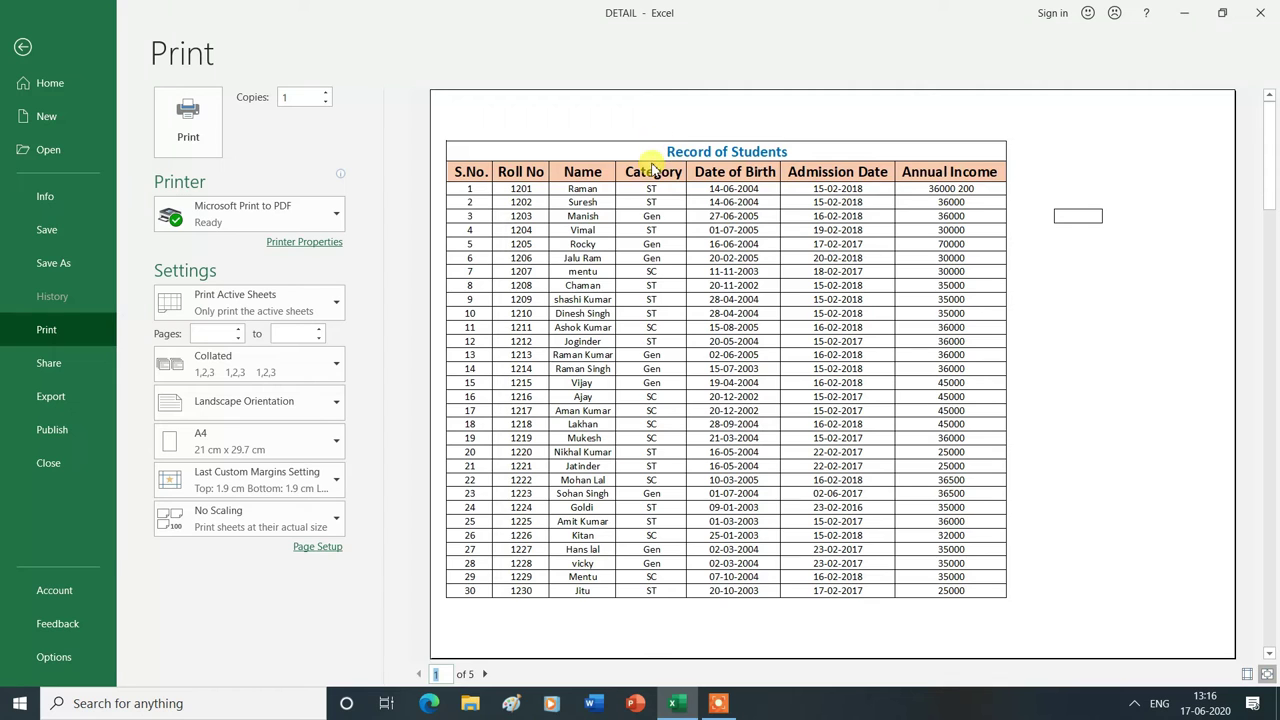
left_click(483, 675)
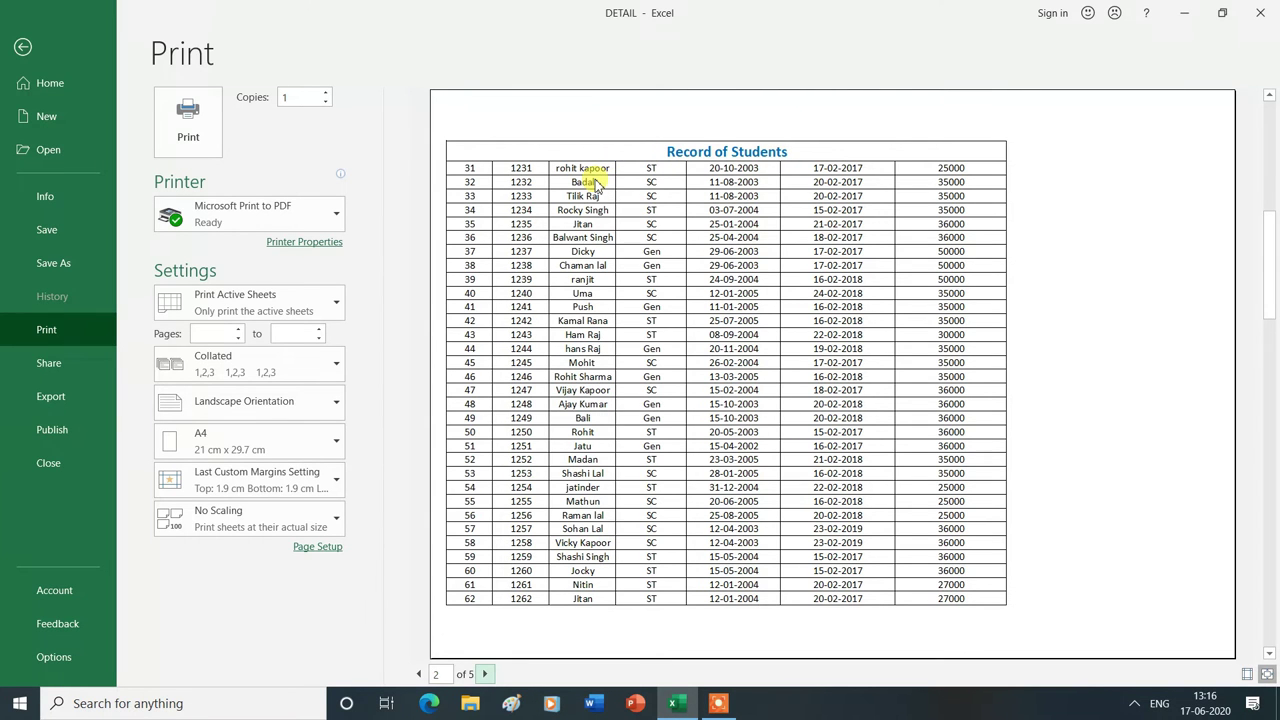
key("Escape")
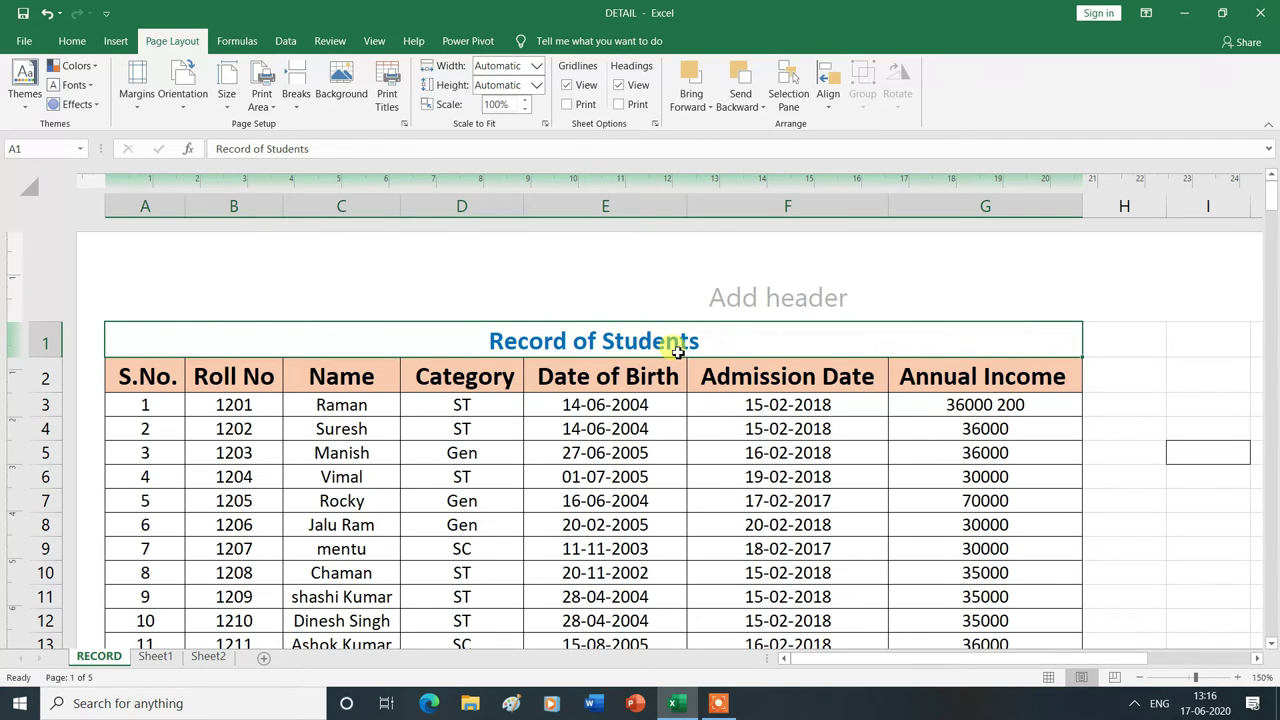
Change the repeating print rows from row 1 to rows 1:2.
left_click(389, 85)
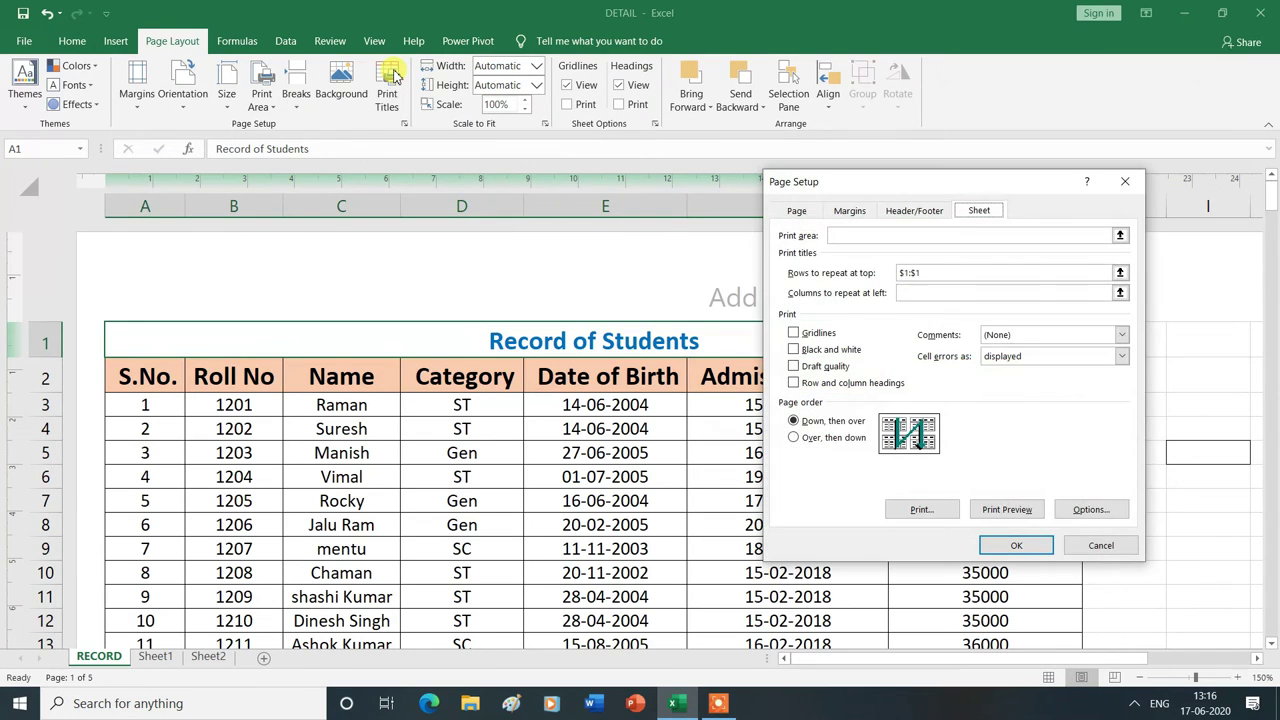
left_click_drag(890, 270, 925, 274)
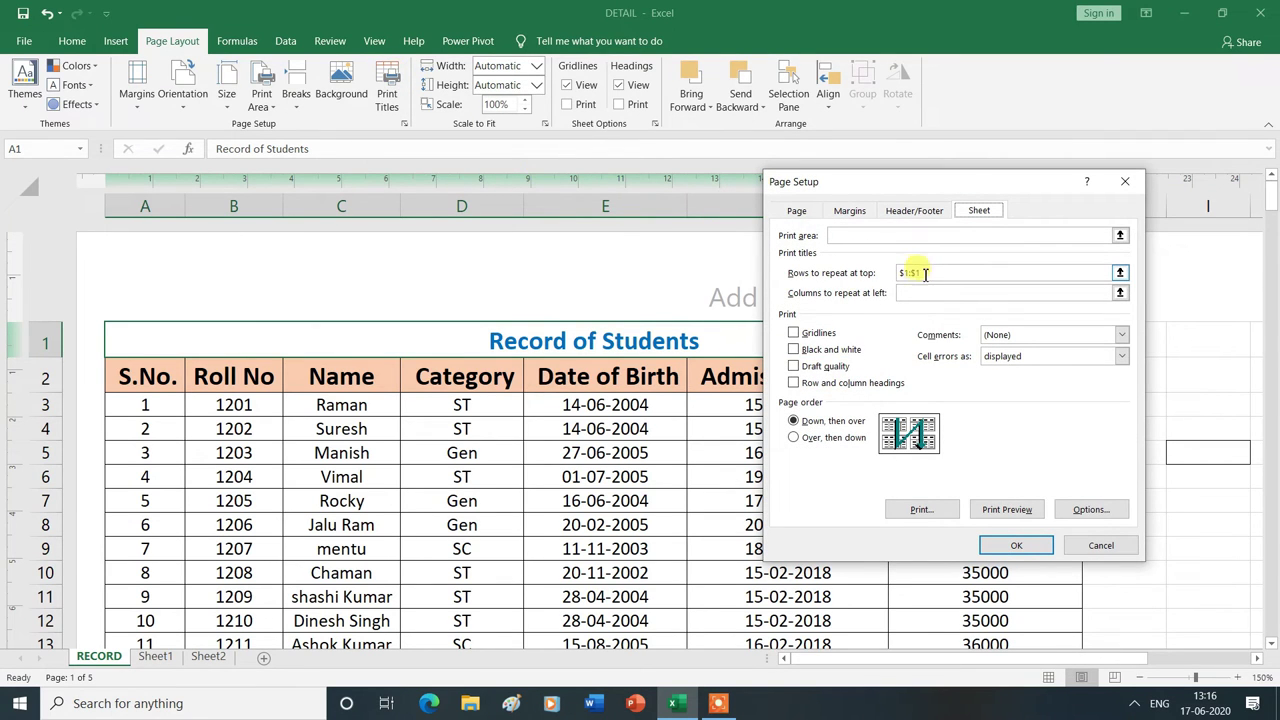
left_click(931, 272)
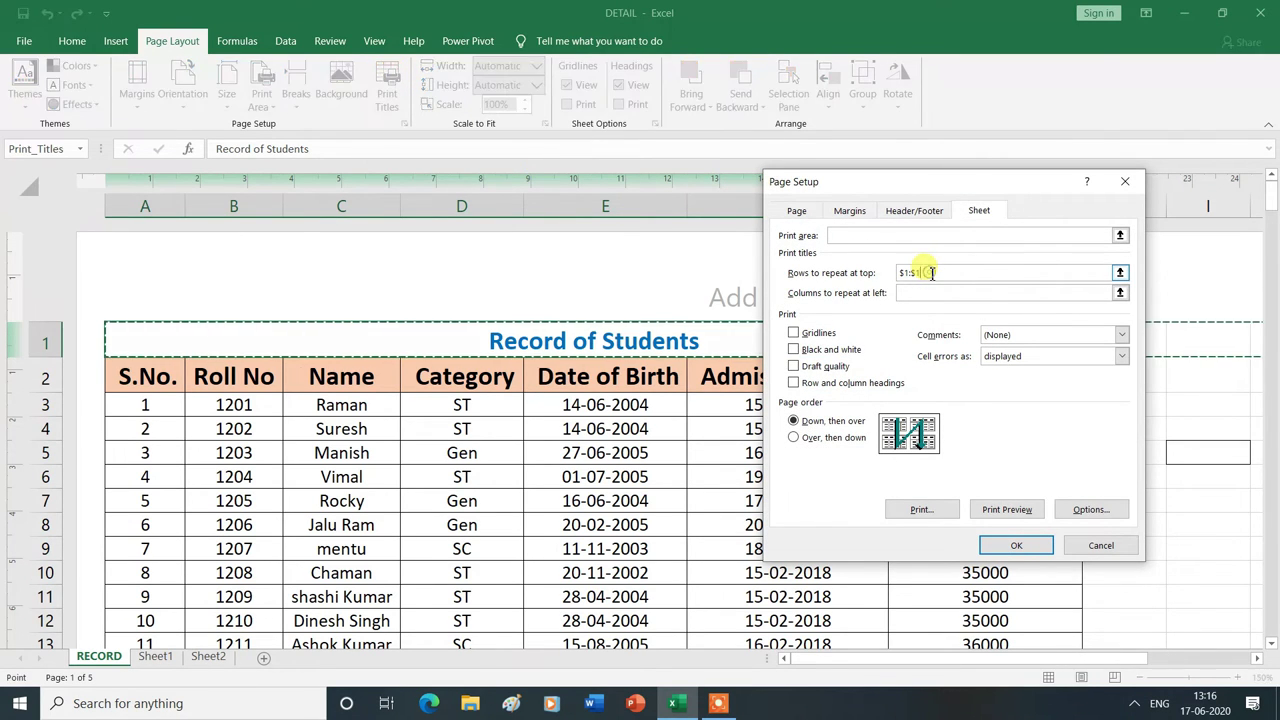
key("BackSpace")
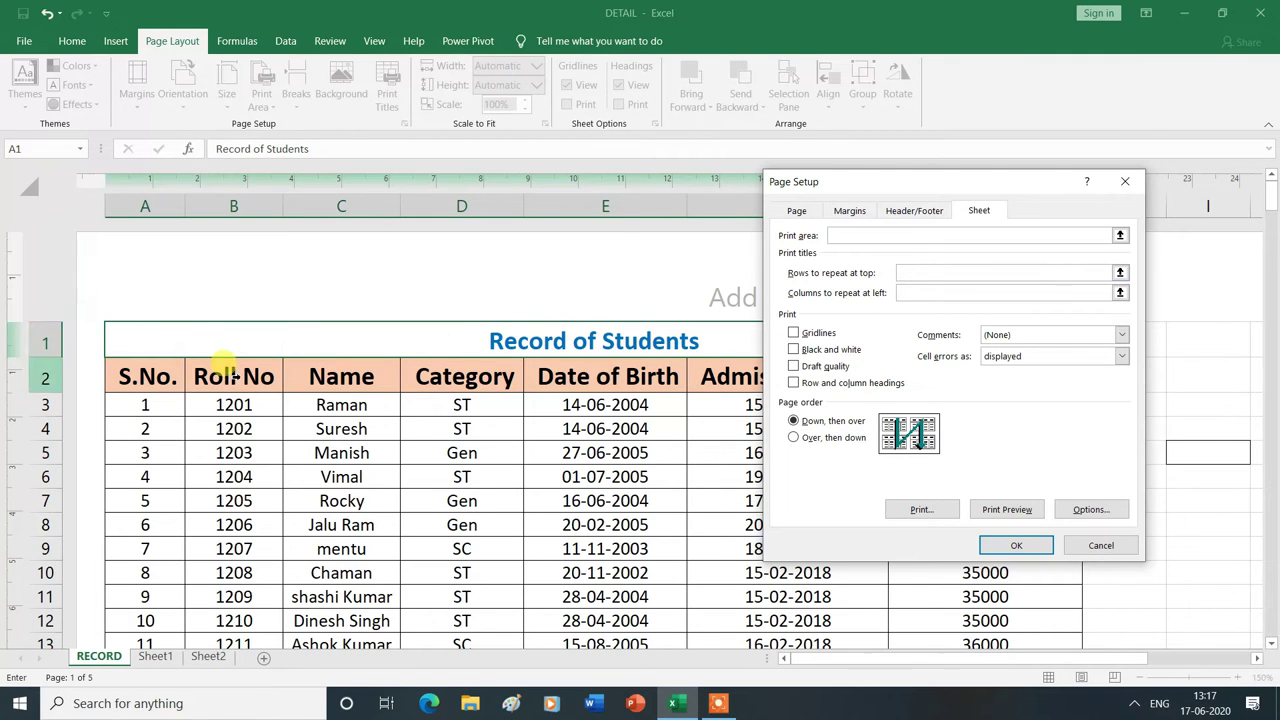
left_click_drag(125, 338, 128, 362)
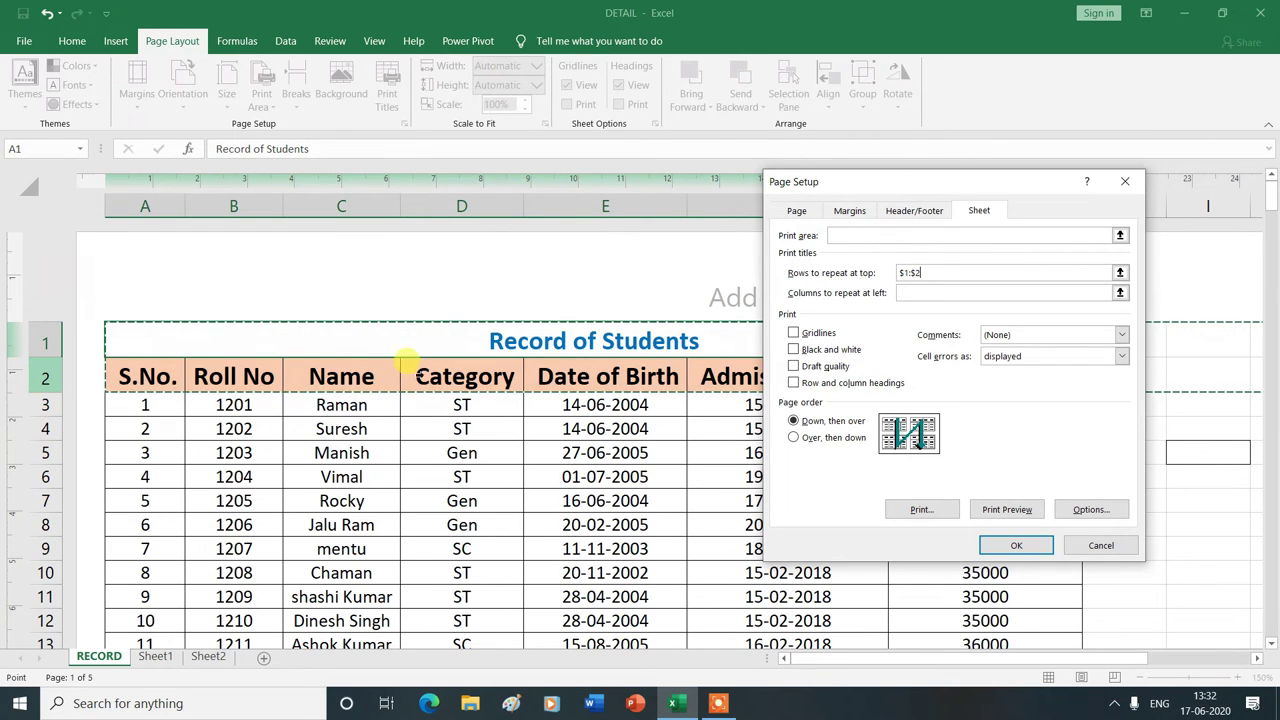
left_click(1017, 545)
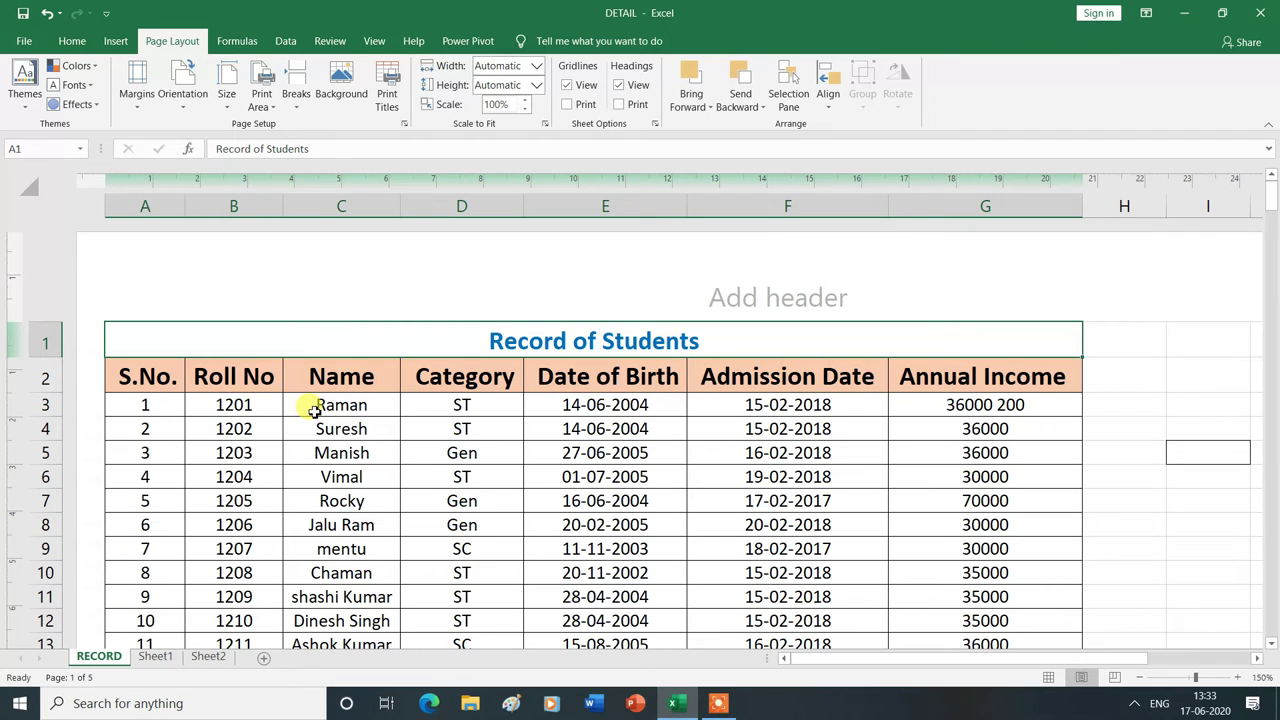
Preview the printout, paging through pages 2 to 4 to check repeated headings.
key("ctrl+p")
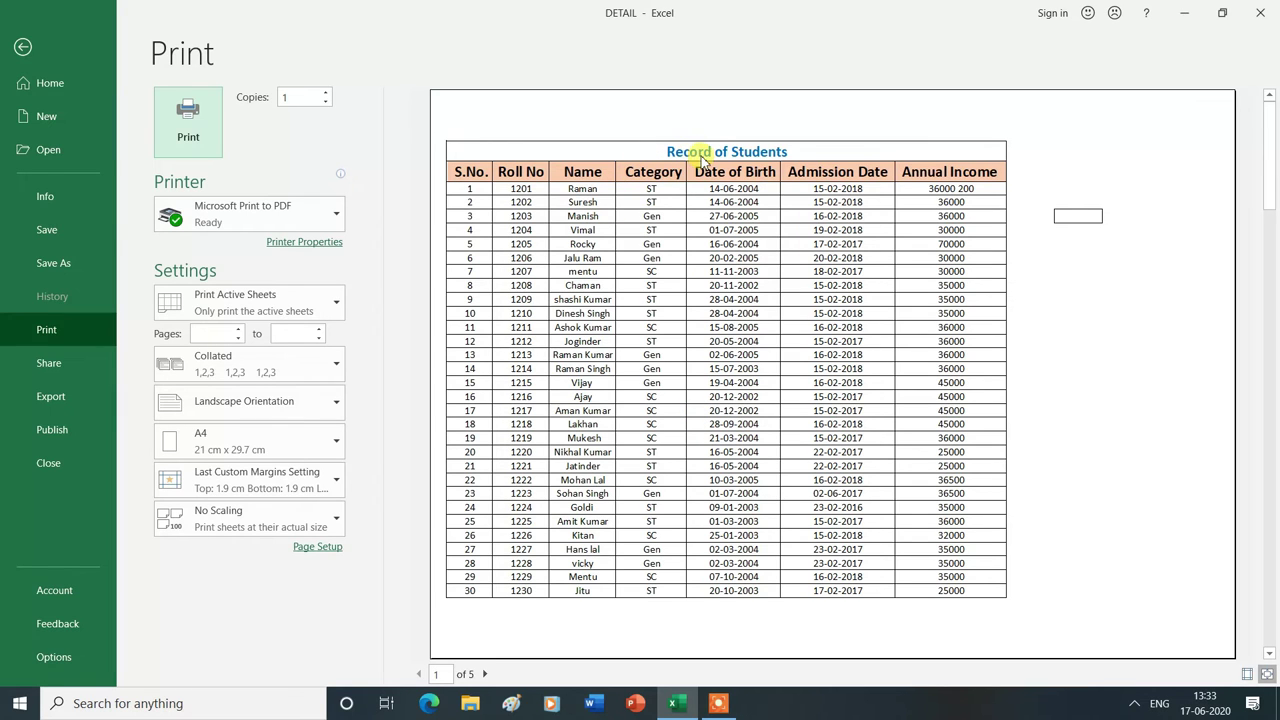
left_click(487, 675)
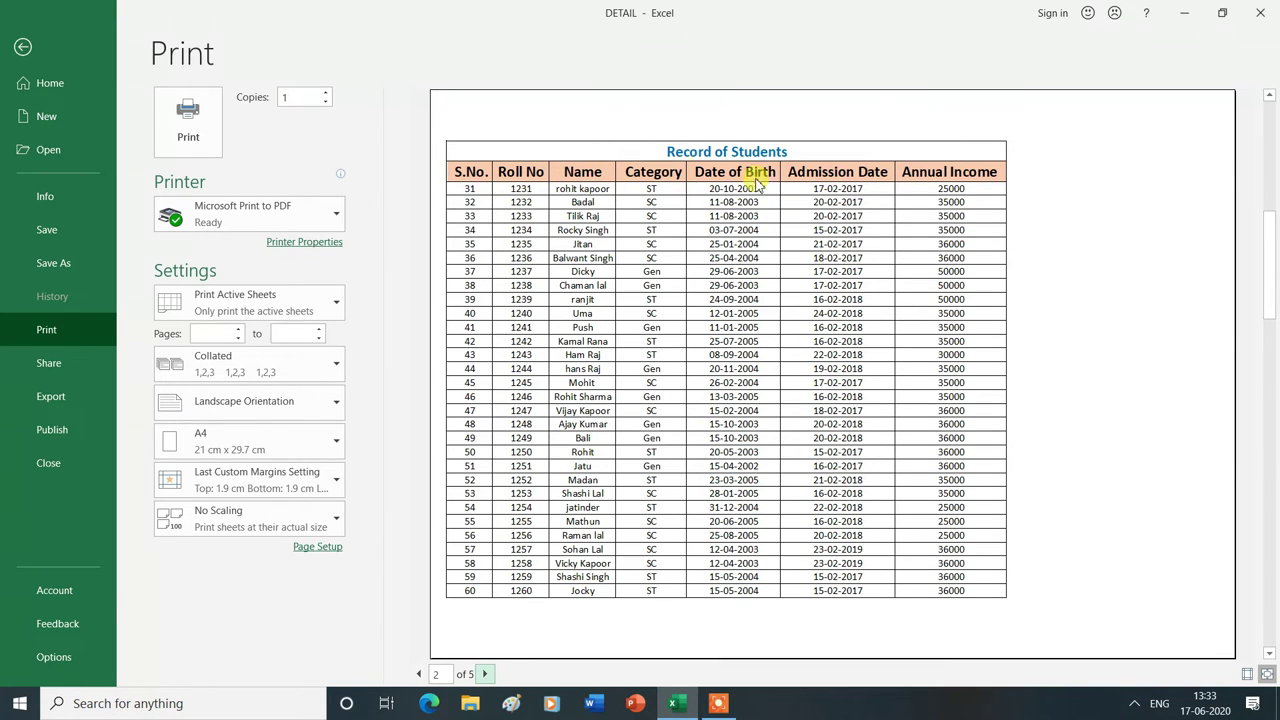
left_click(485, 676)
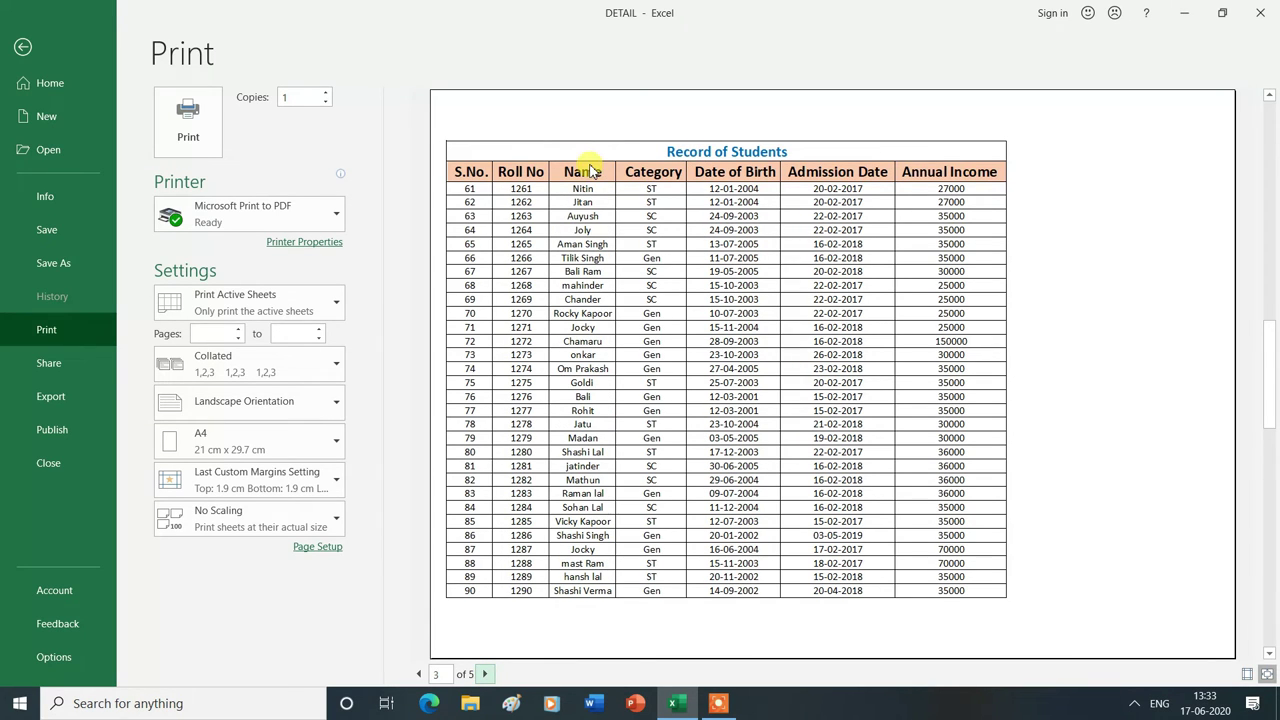
left_click(486, 675)
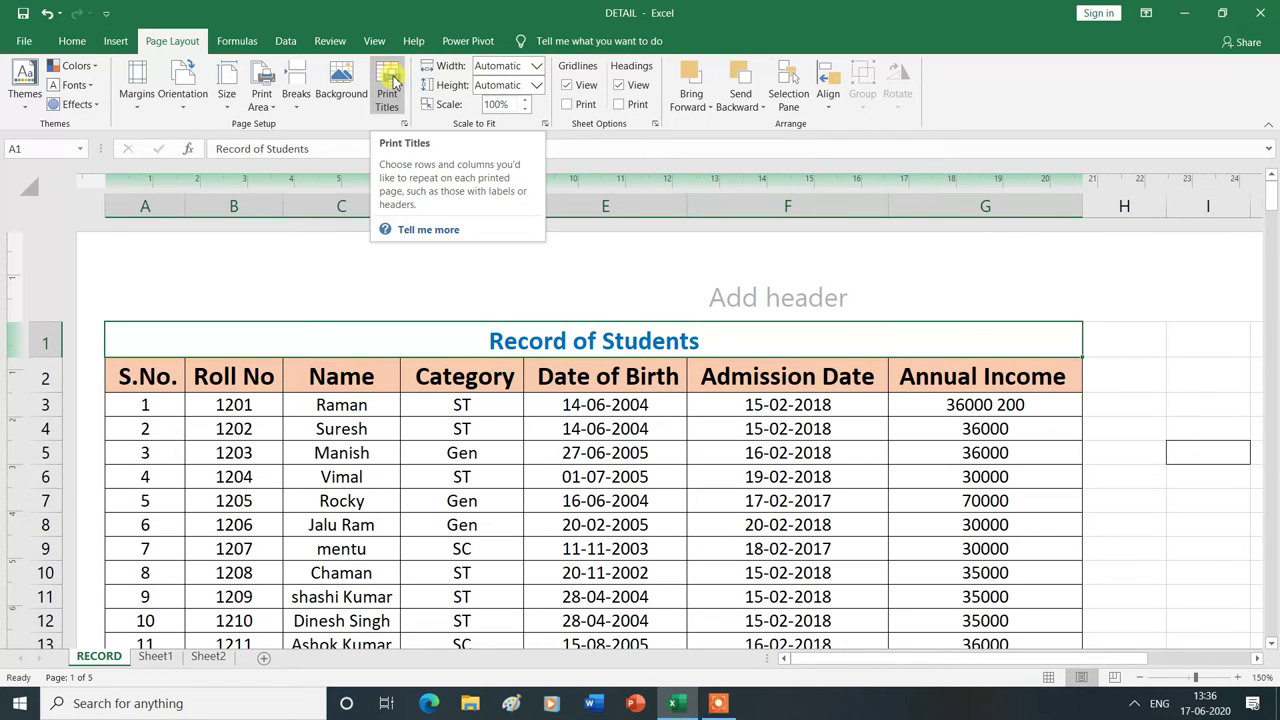
Clear the Rows to repeat at top entry in Page Setup.
left_click(390, 82)
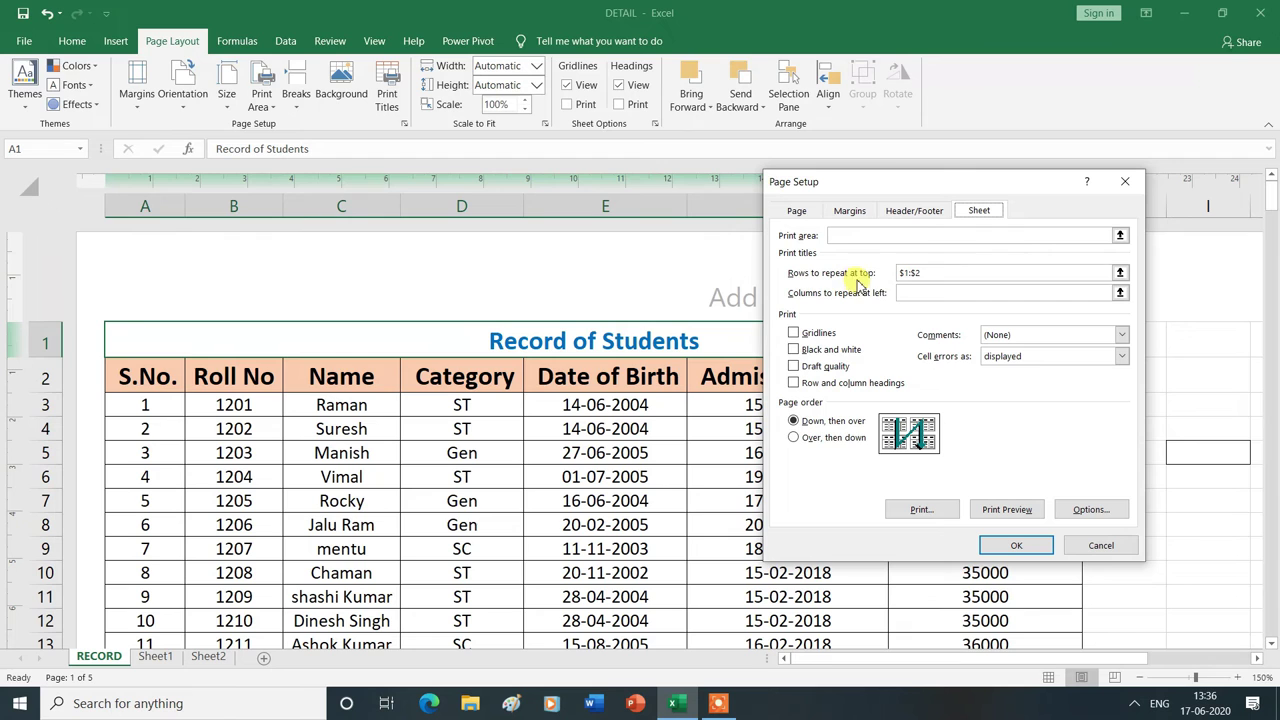
left_click(930, 272)
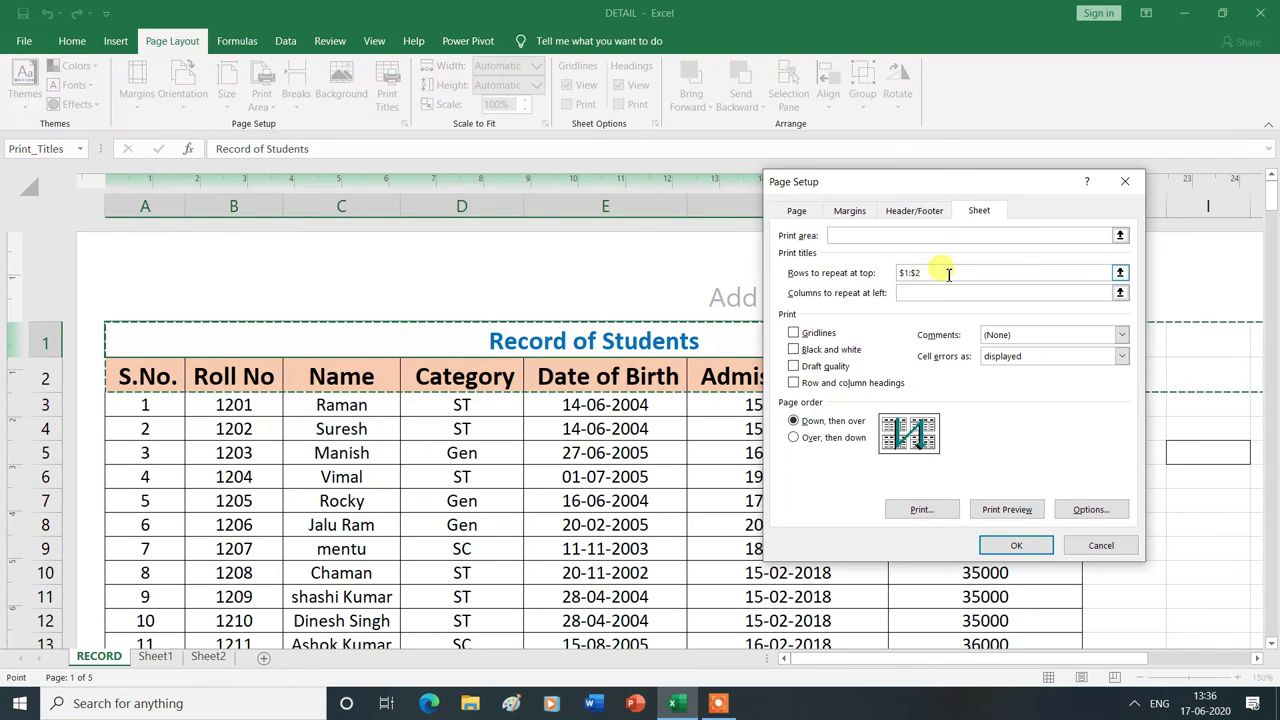
key("BackSpace")
key("BackSpace")
key("BackSpace")
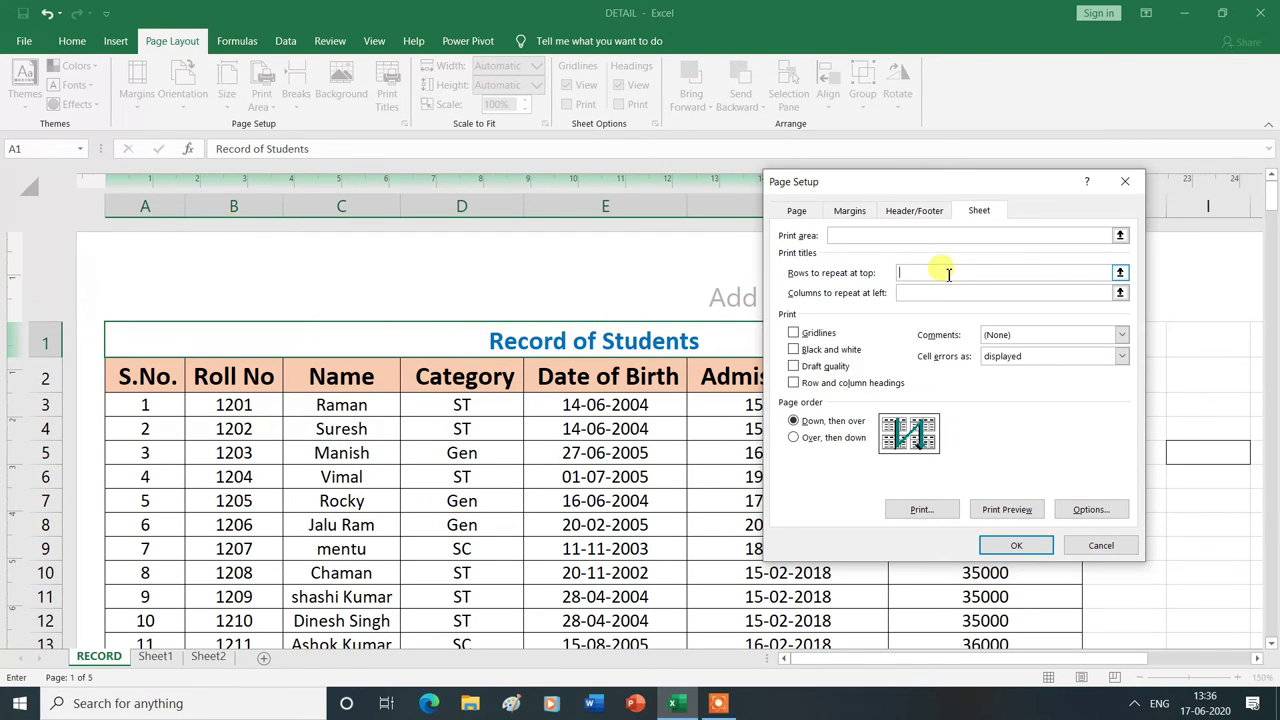
left_click(1020, 547)
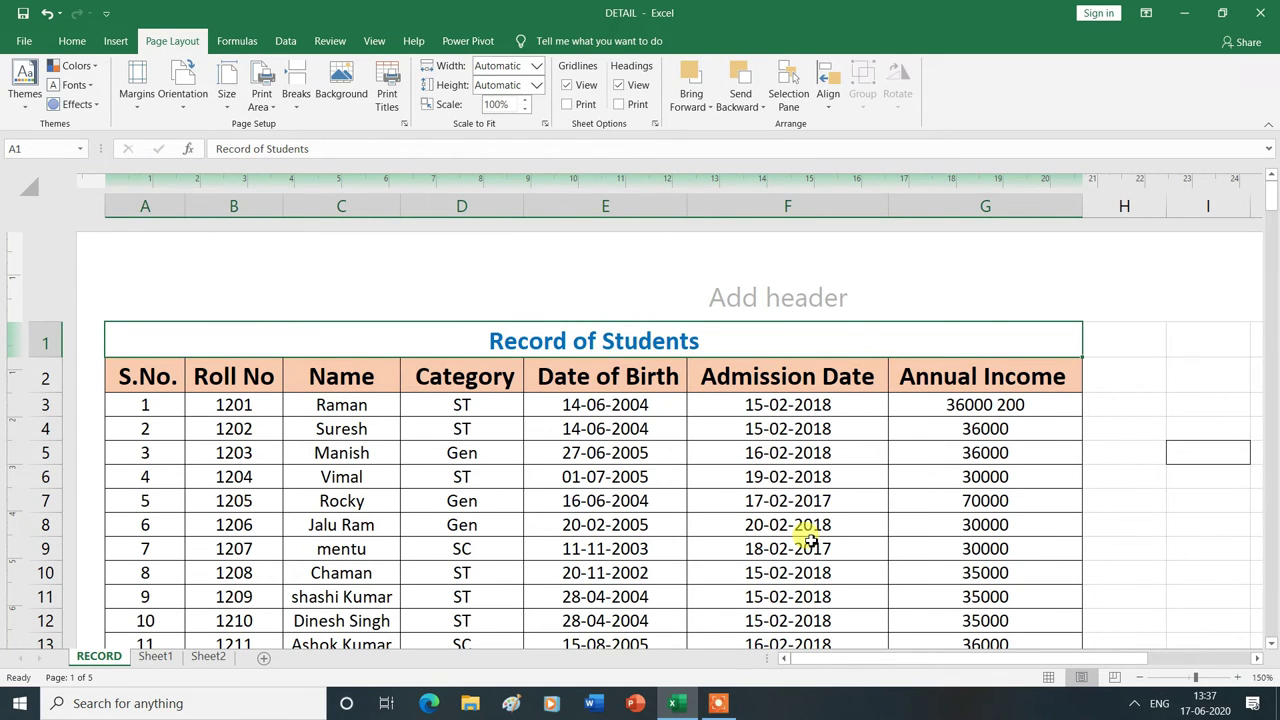
key("ctrl+p")
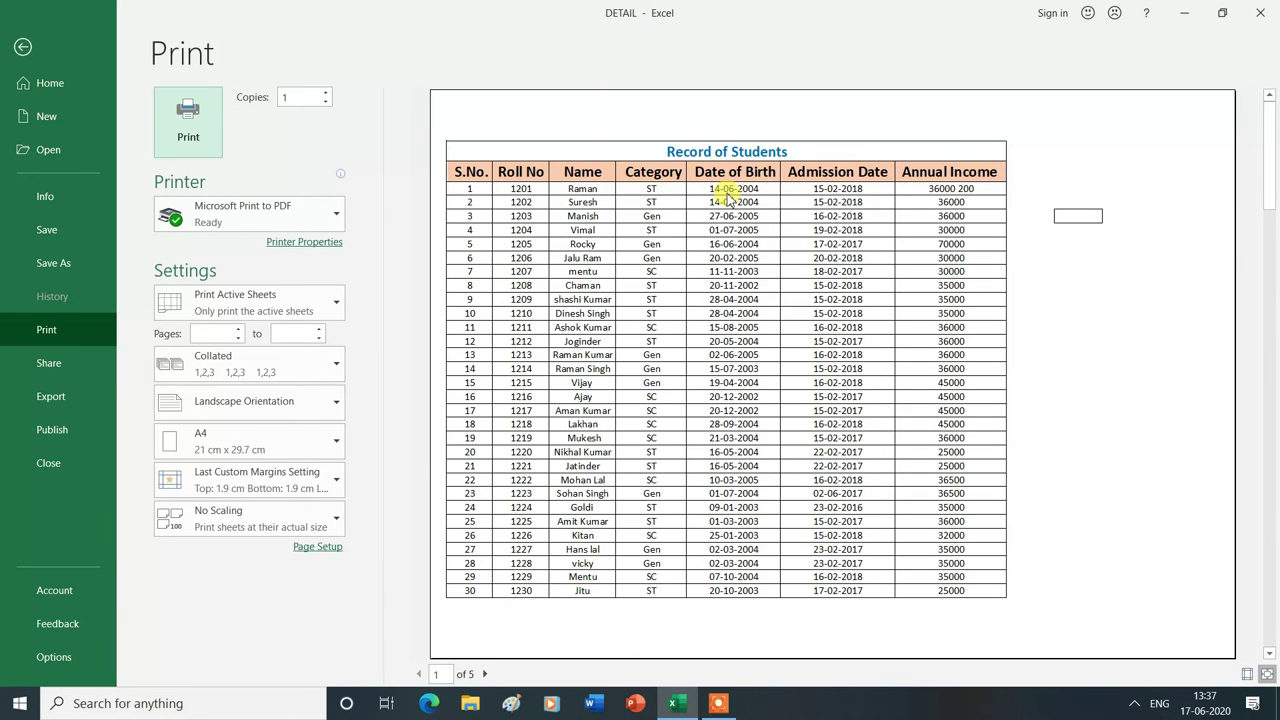
left_click(485, 675)
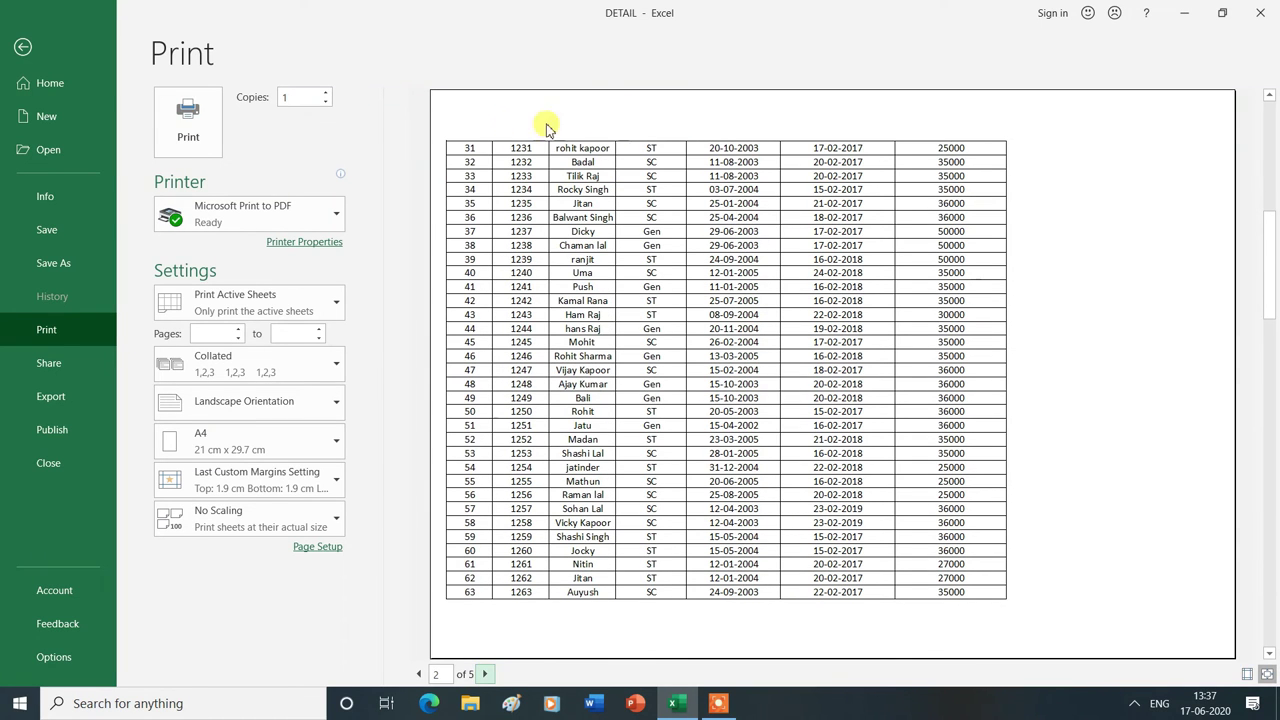
left_click(487, 675)
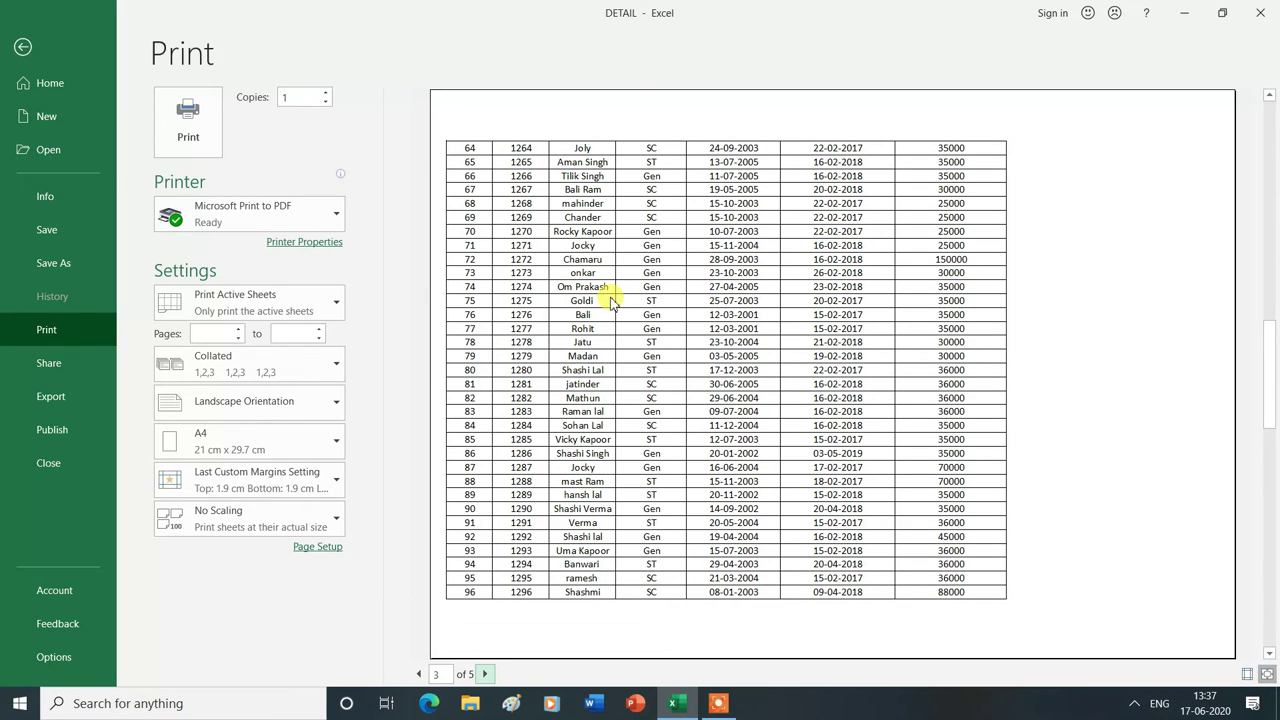
key("Escape")
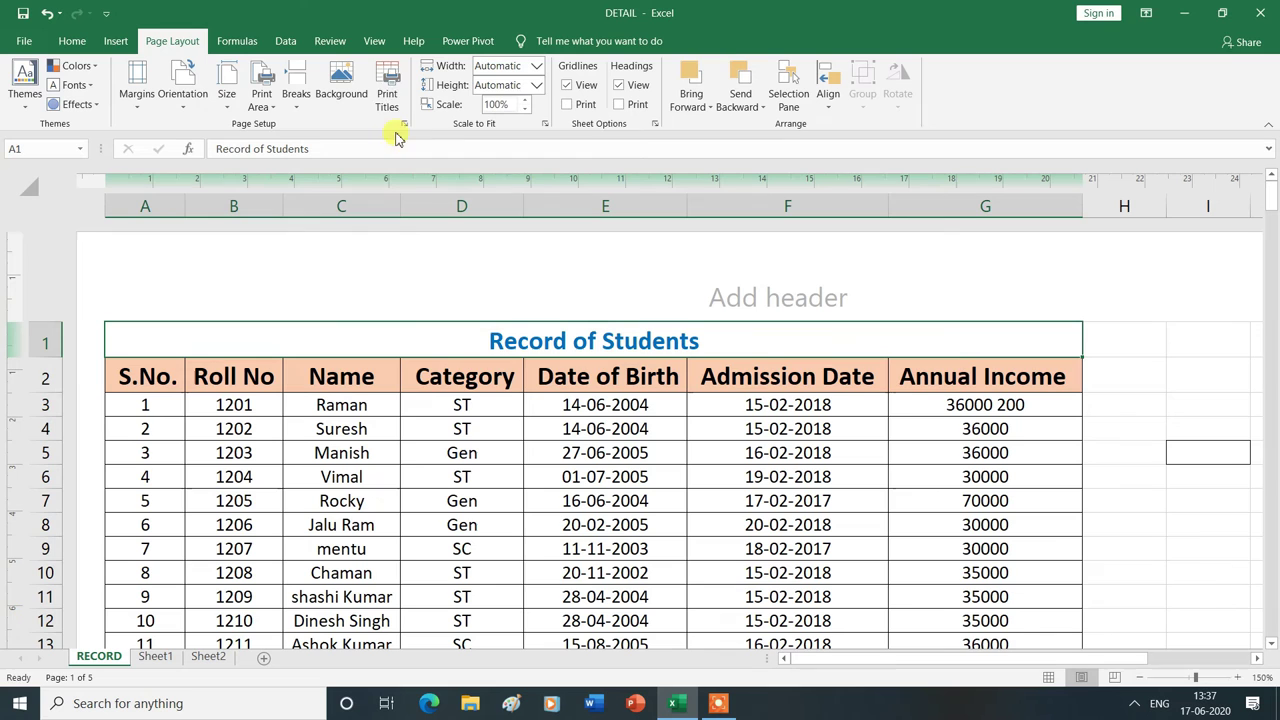
Enable printing of row and column headings in Page Setup's Sheet settings.
left_click(389, 88)
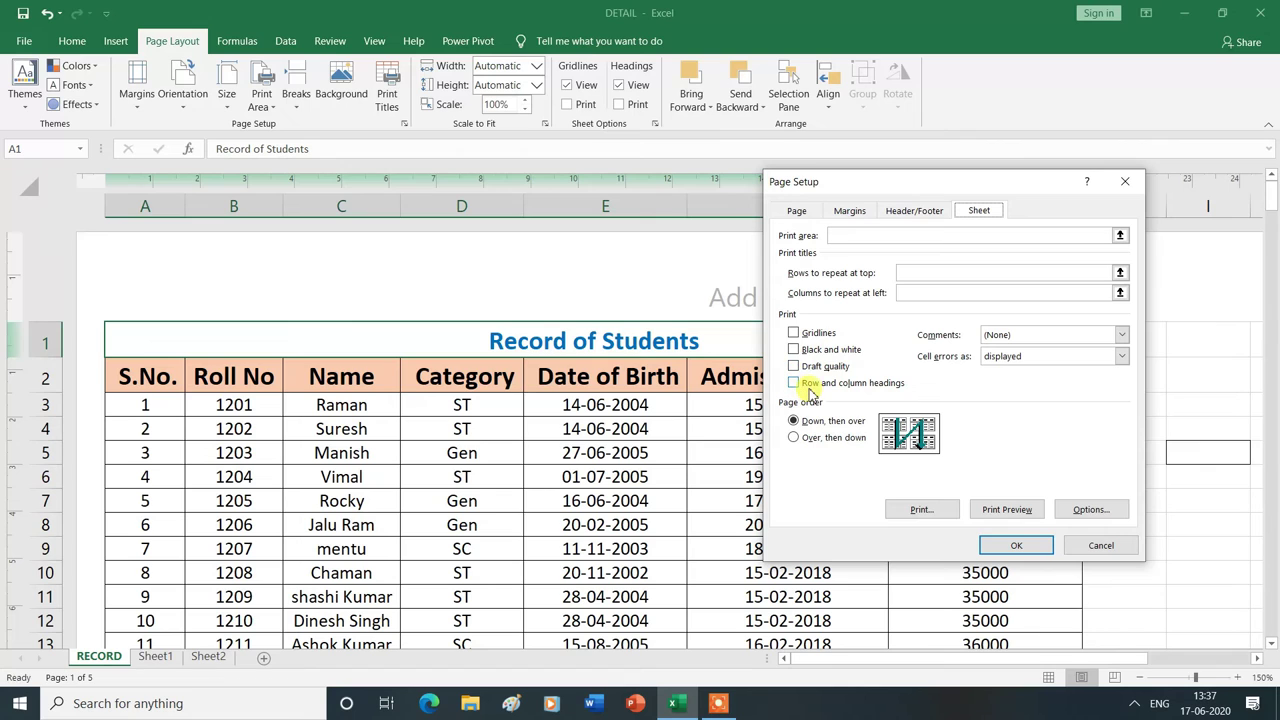
left_click(797, 386)
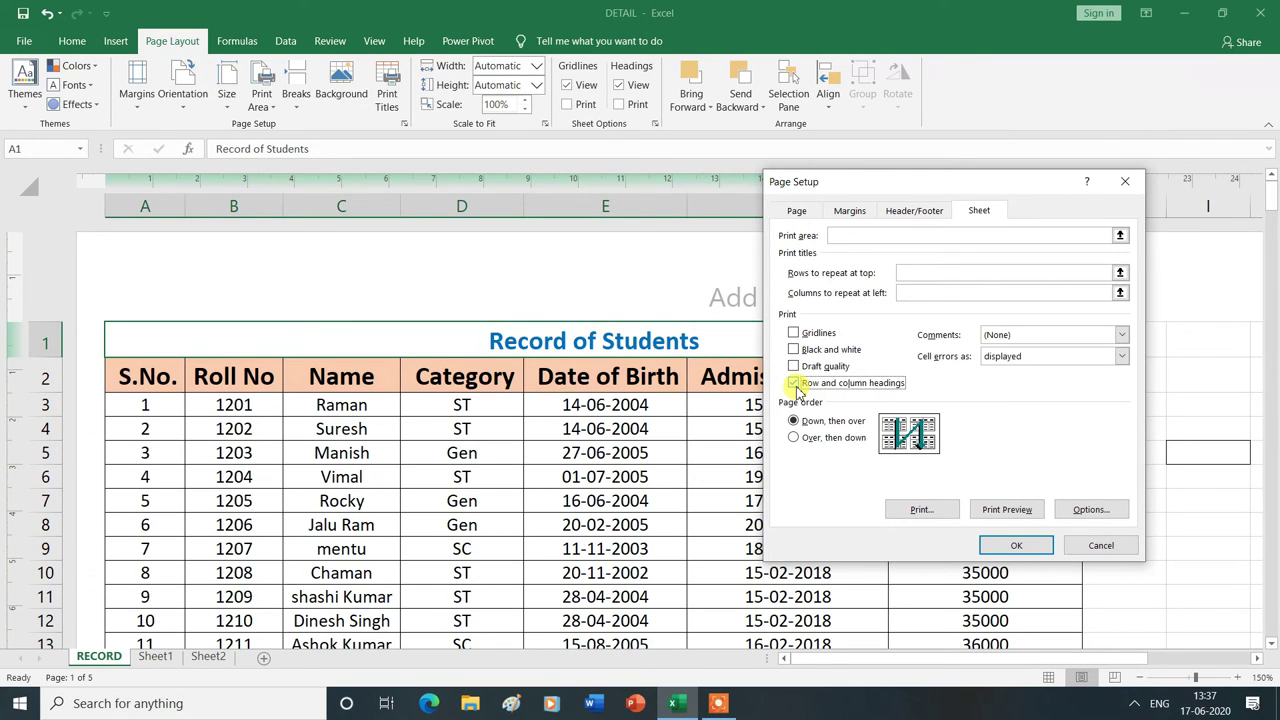
left_click(1014, 548)
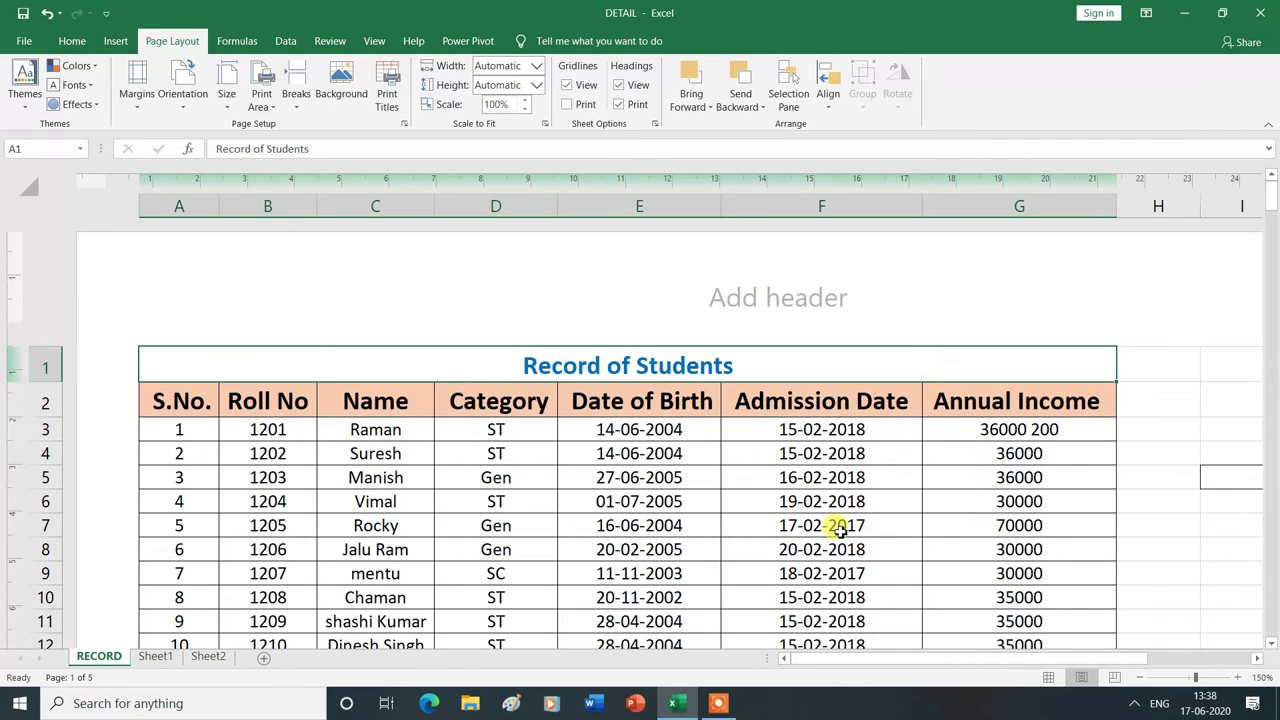
key("ctrl+p")
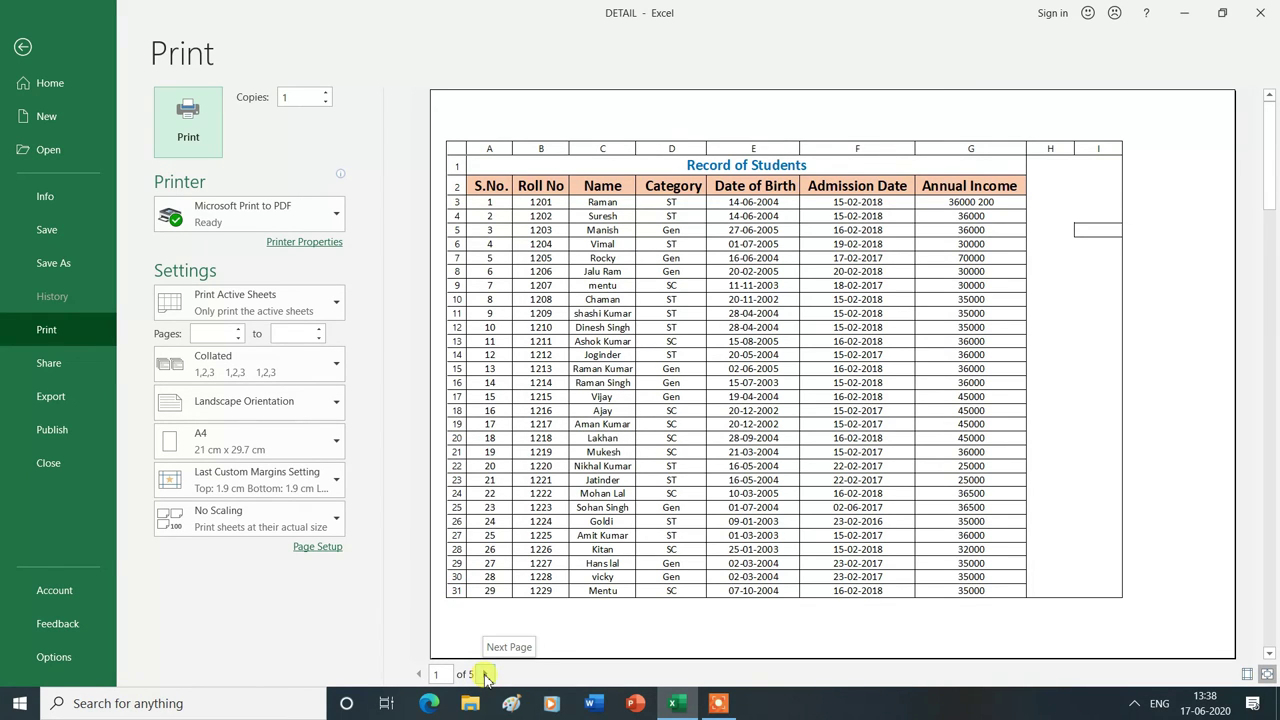
left_click(485, 675)
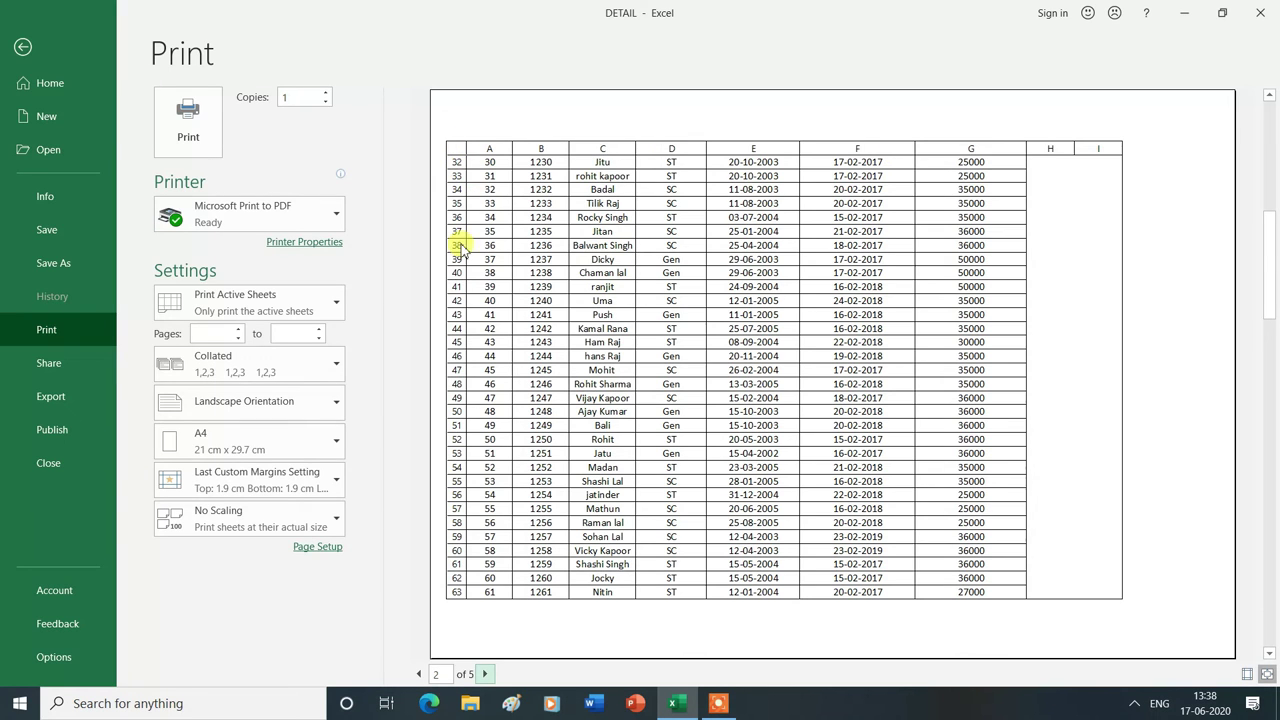
left_click(484, 674)
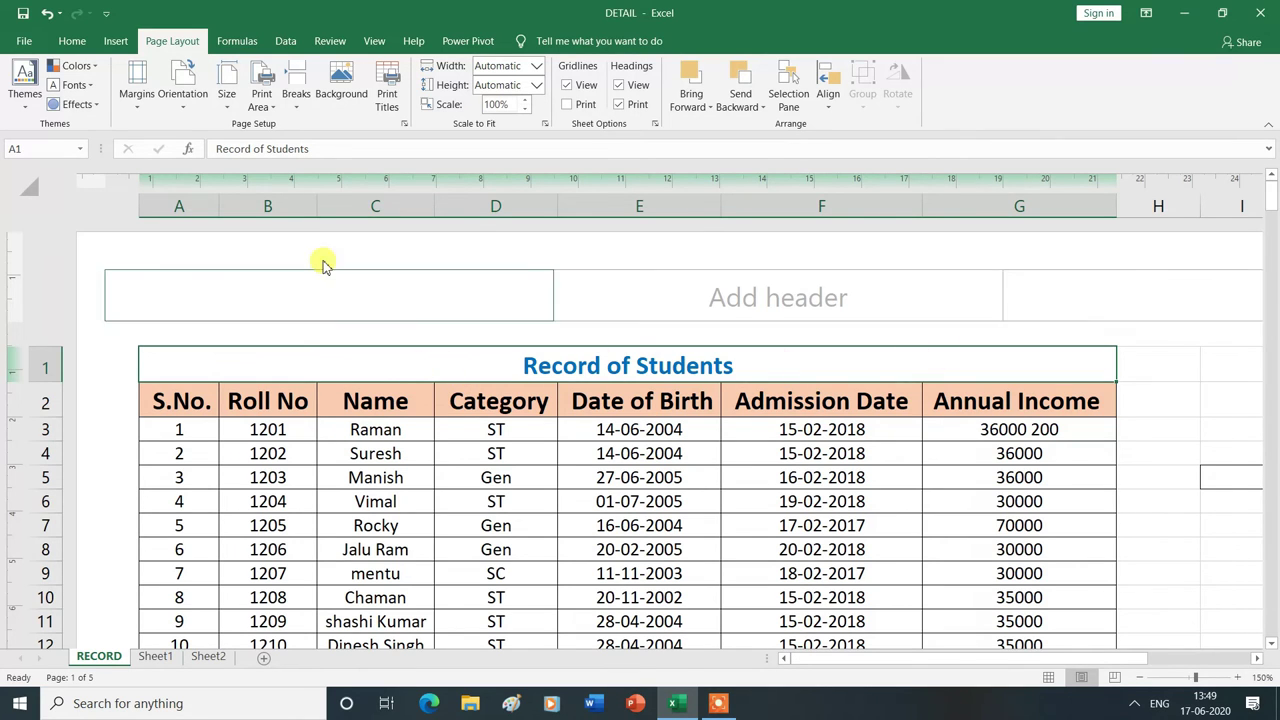
Set the RECORD sheet to portrait orientation and scale it to 85% normal size in Page Setup.
left_click(185, 112)
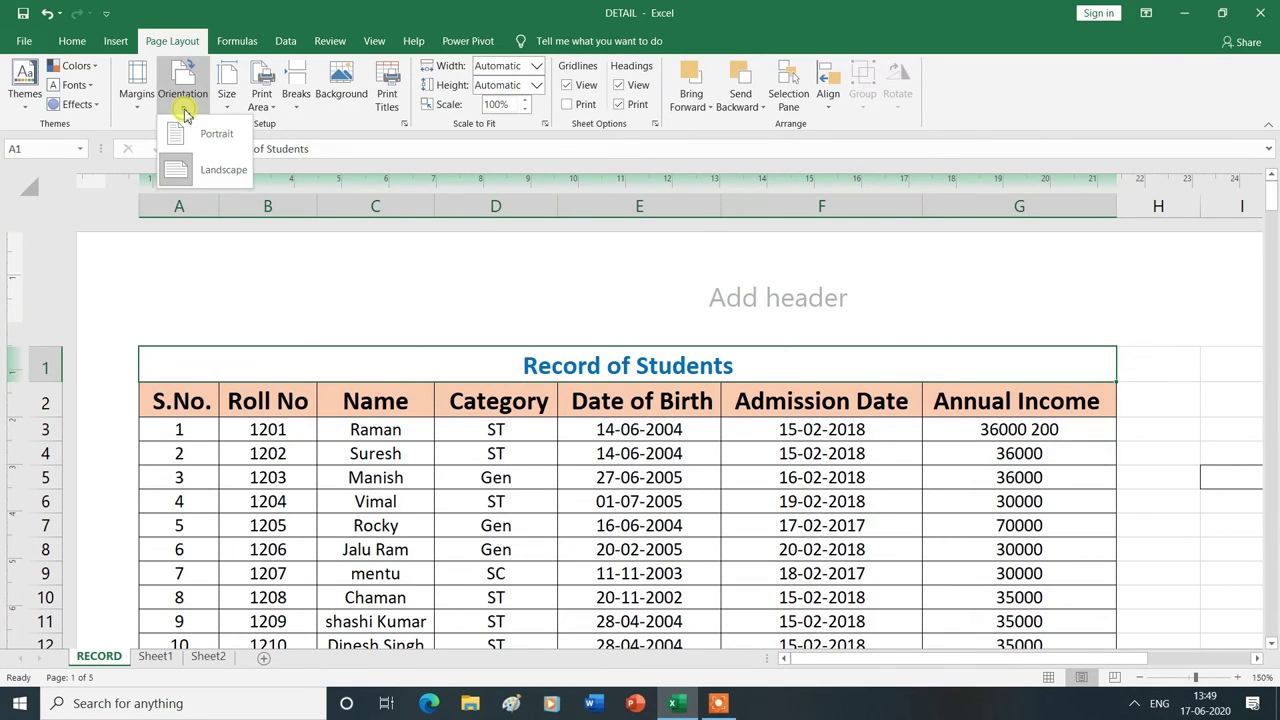
left_click(219, 137)
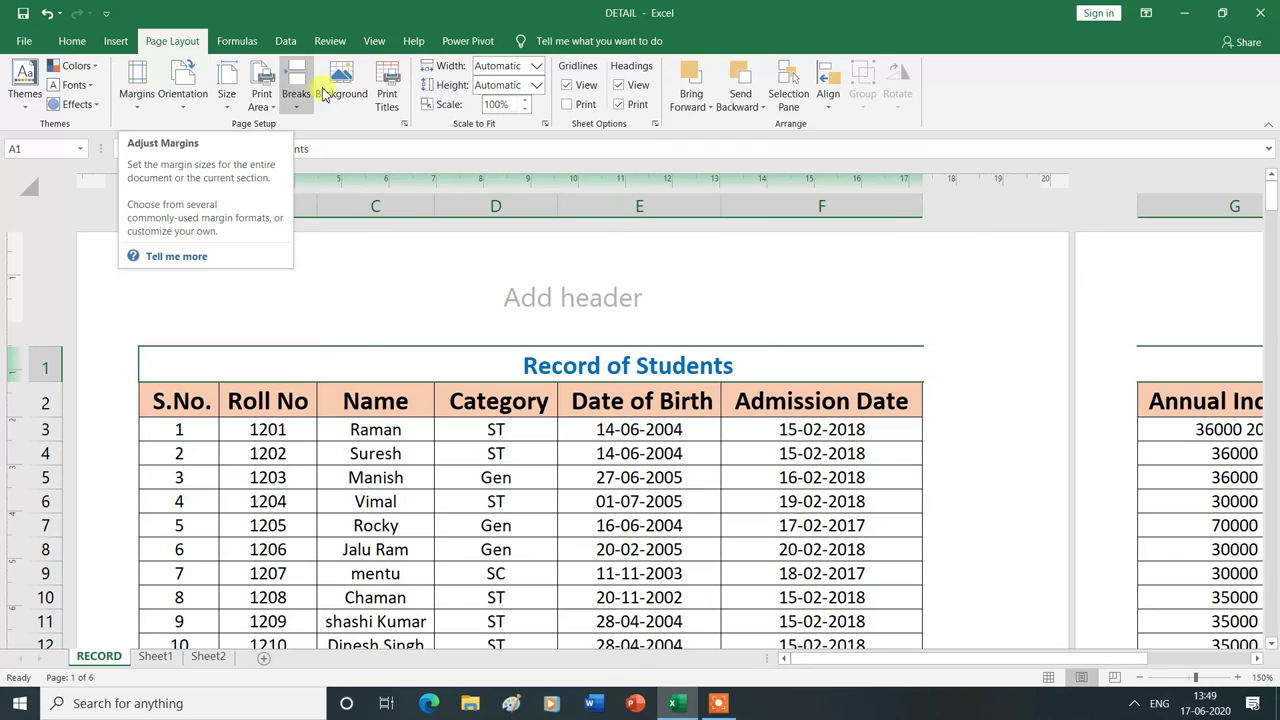
left_click(405, 125)
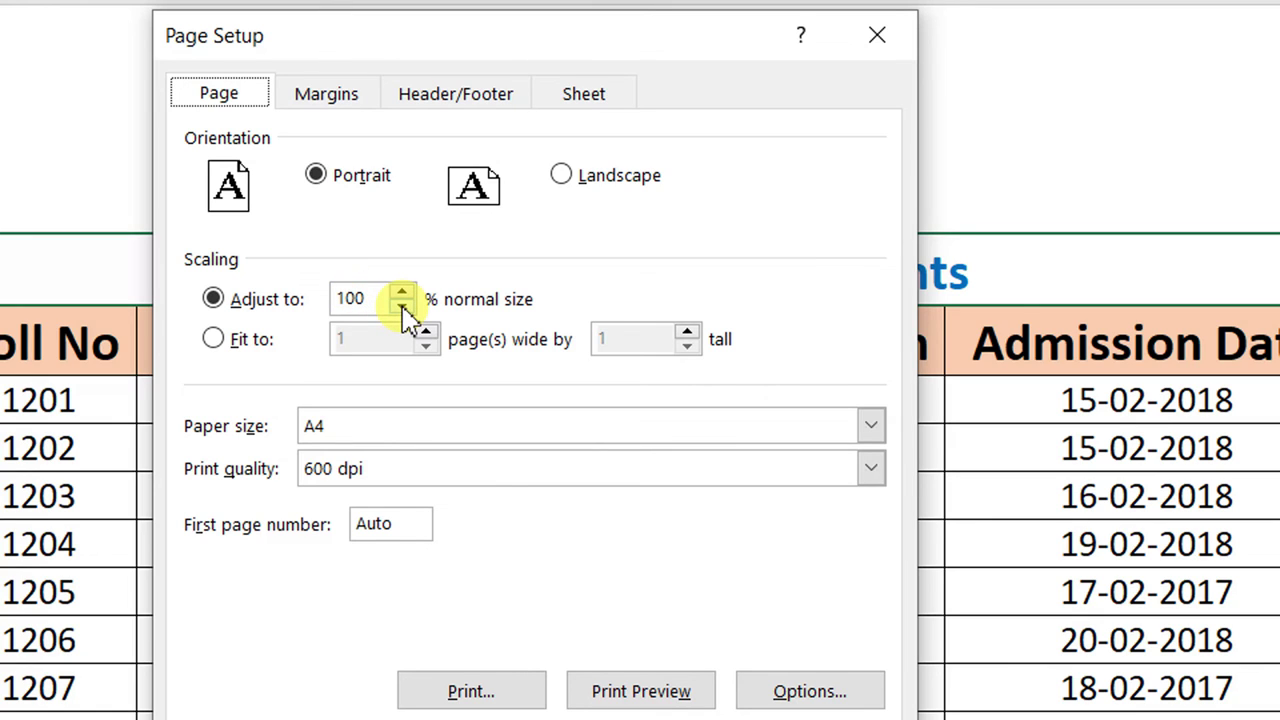
left_click(403, 307)
left_click(403, 307)
left_click(403, 307)
left_click(376, 307)
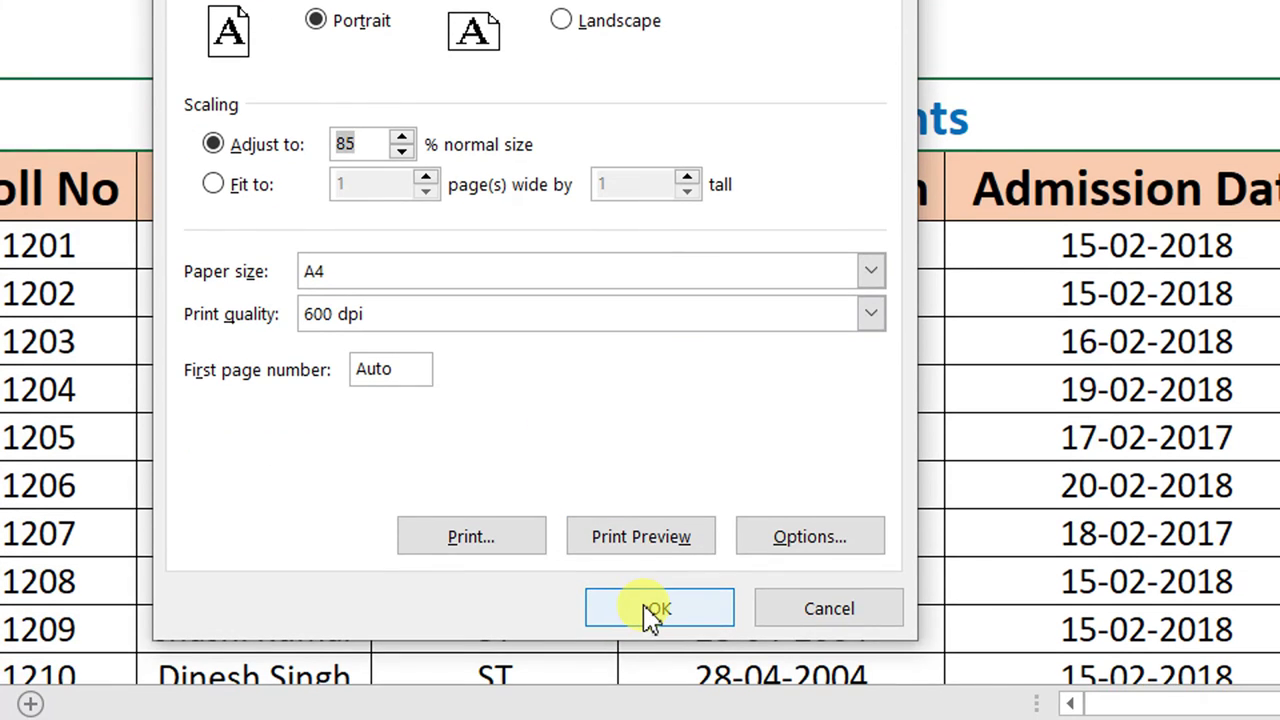
left_click(651, 612)
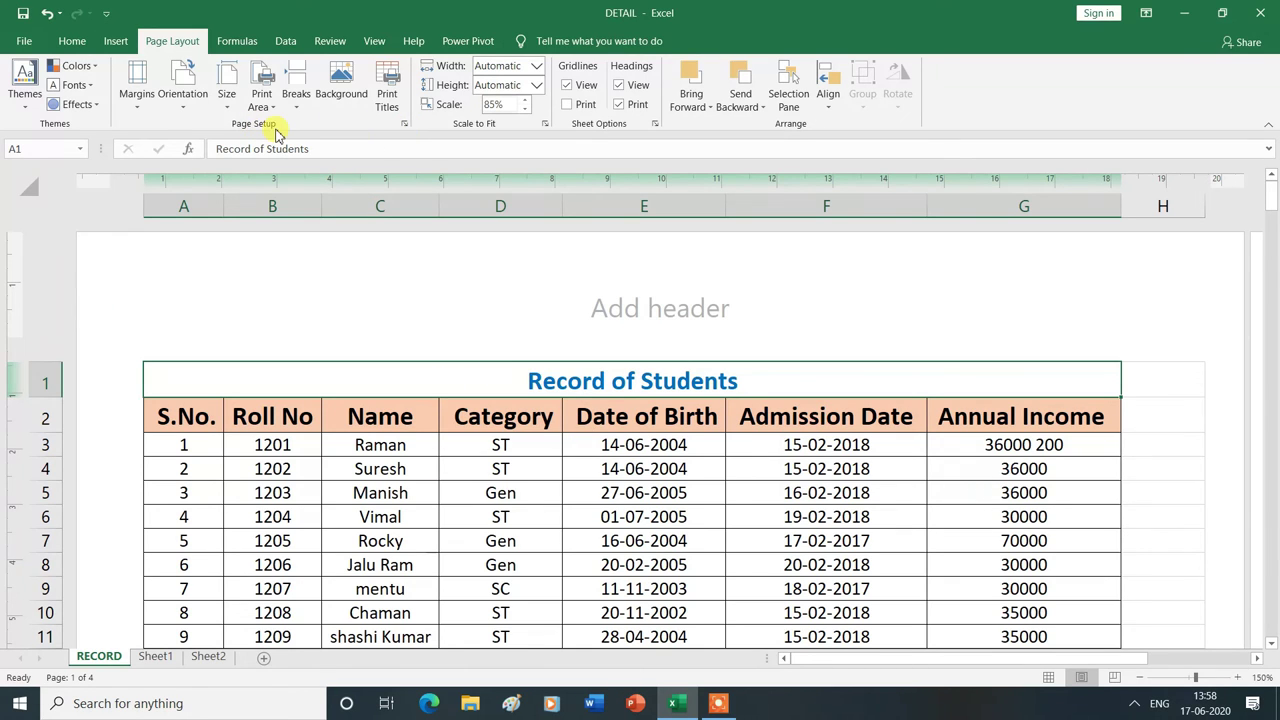
Change Page Setup scaling to Fit to 1 page wide by 1 tall.
left_click(406, 128)
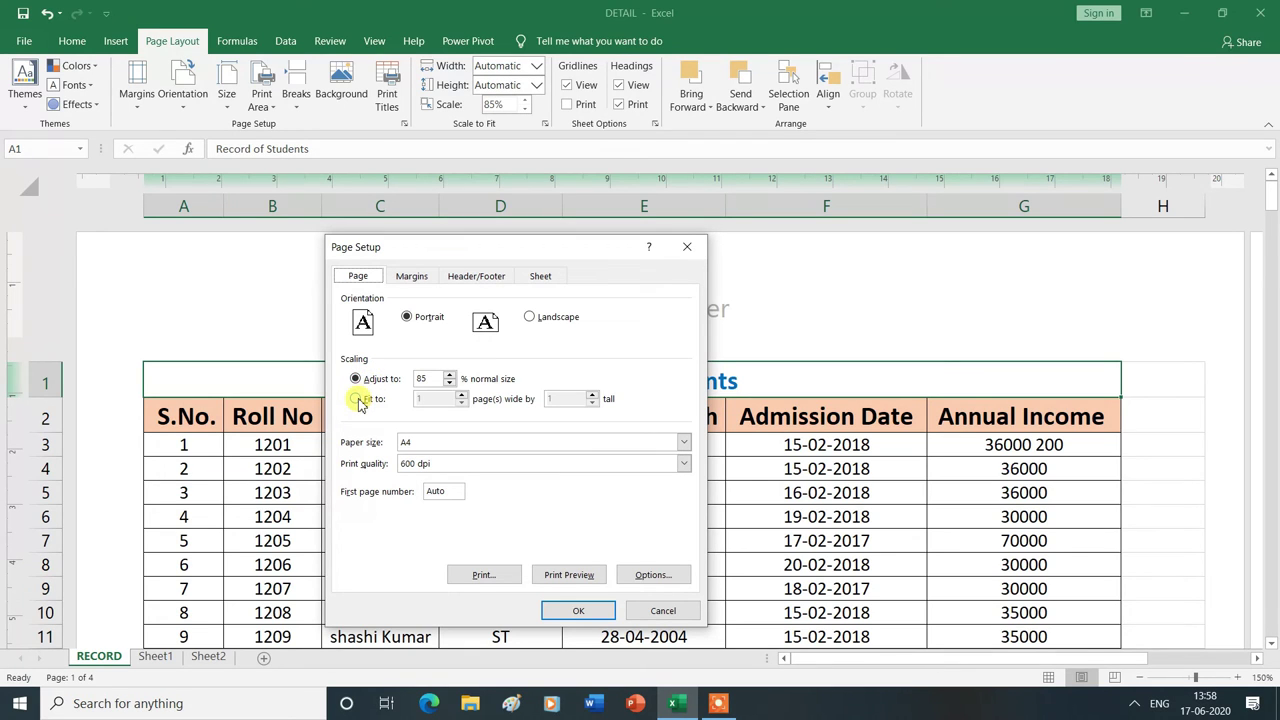
left_click(357, 399)
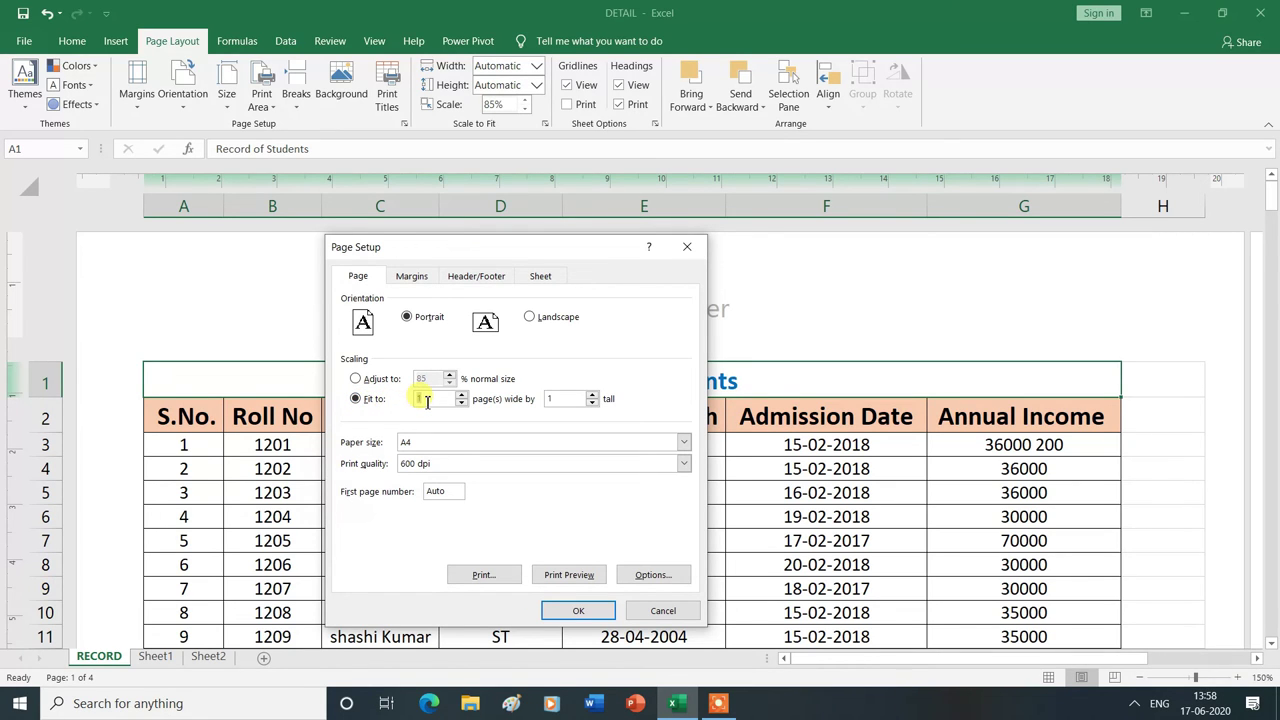
double_click(560, 401)
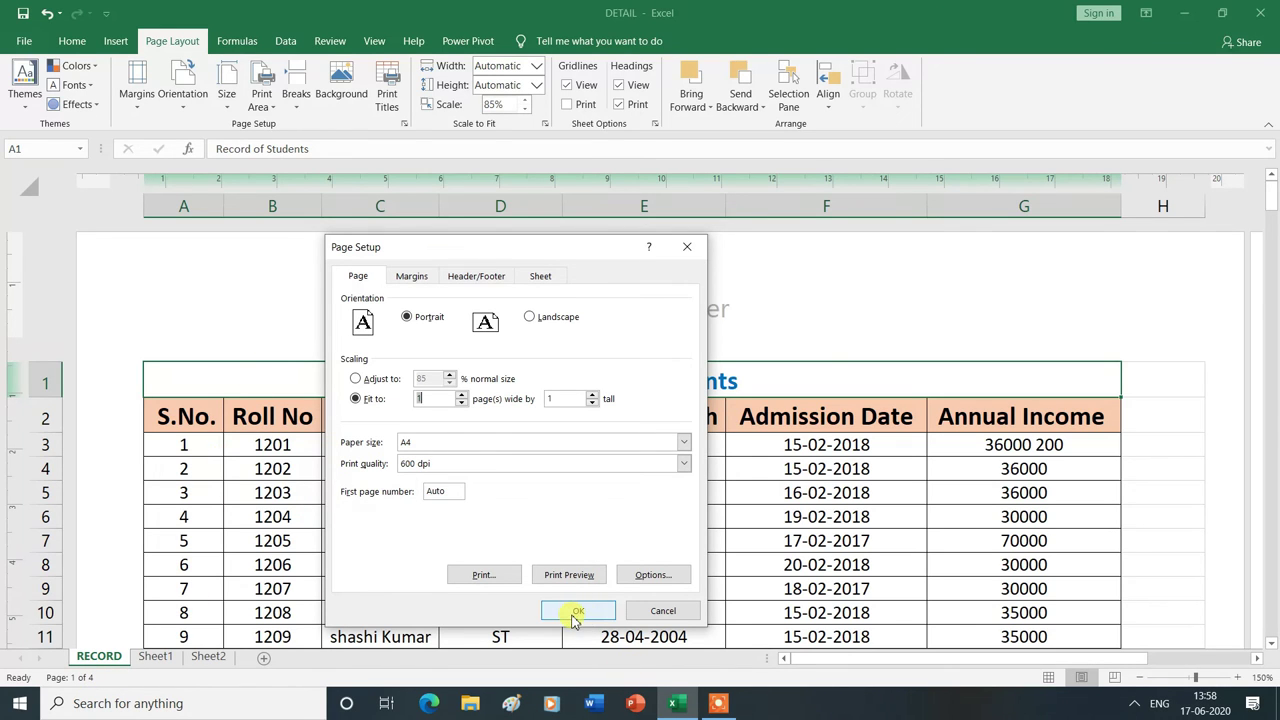
left_click(576, 614)
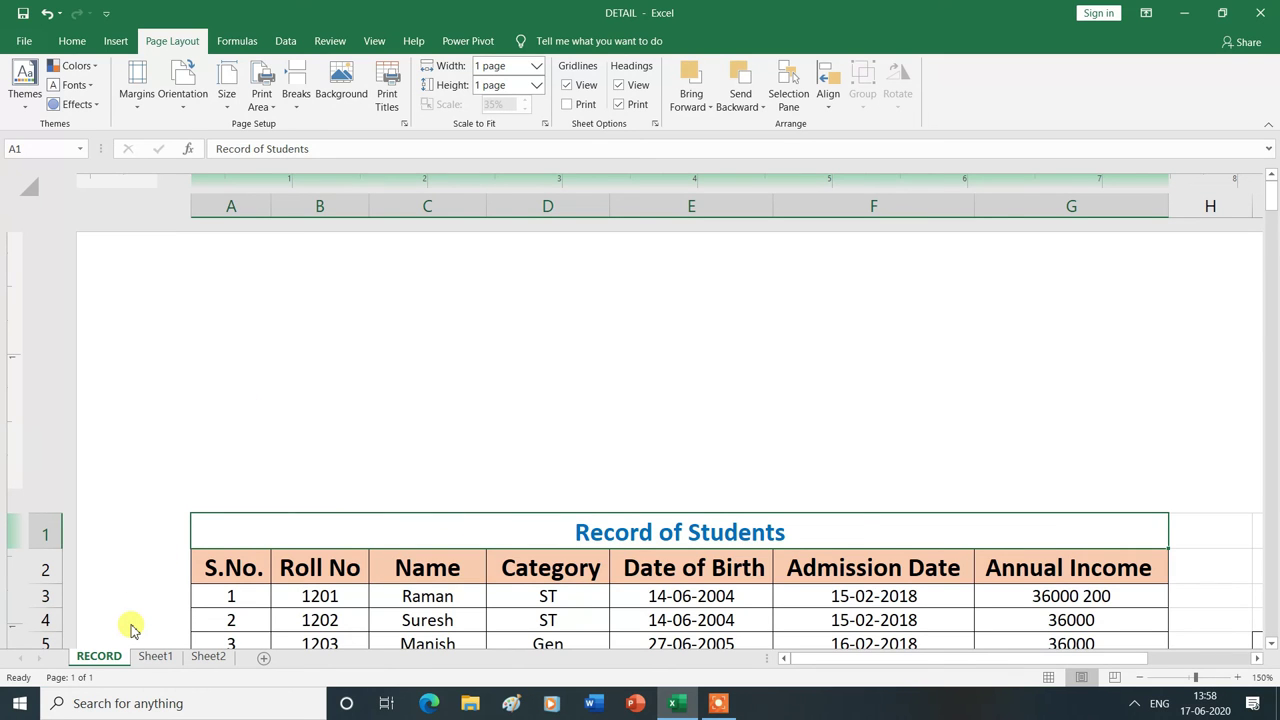
key("ctrl+p")
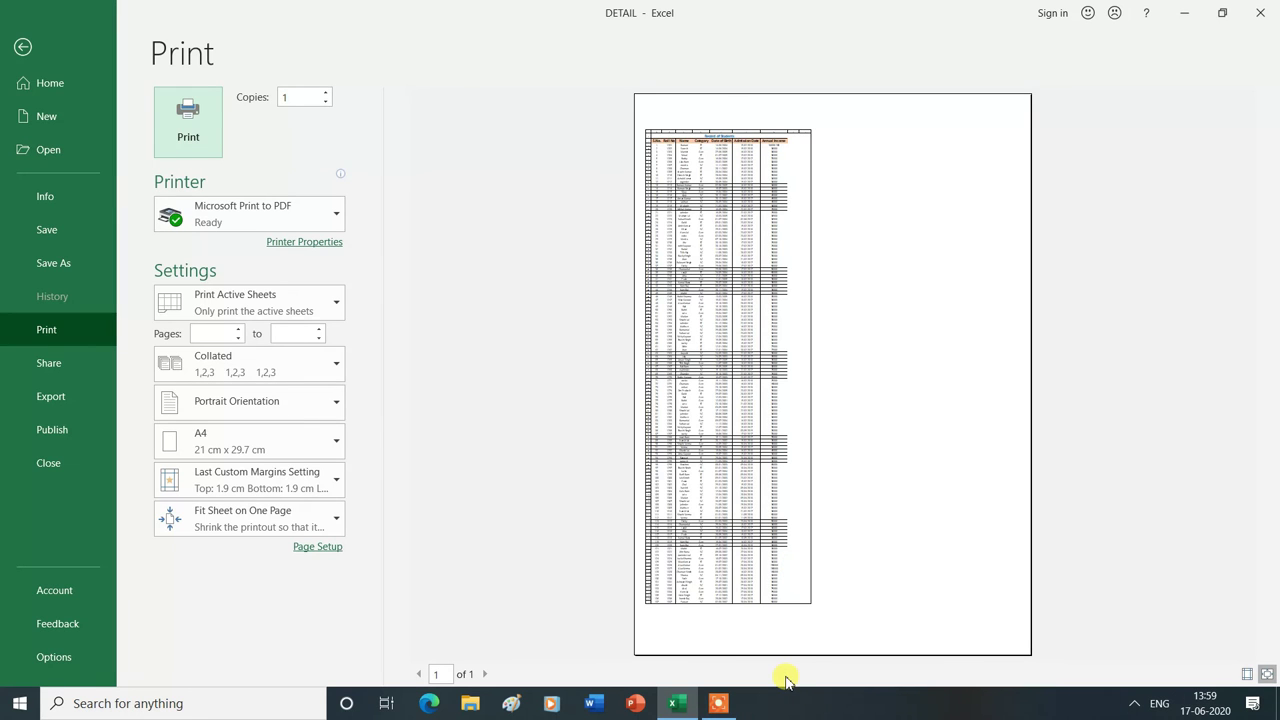
key("Escape")
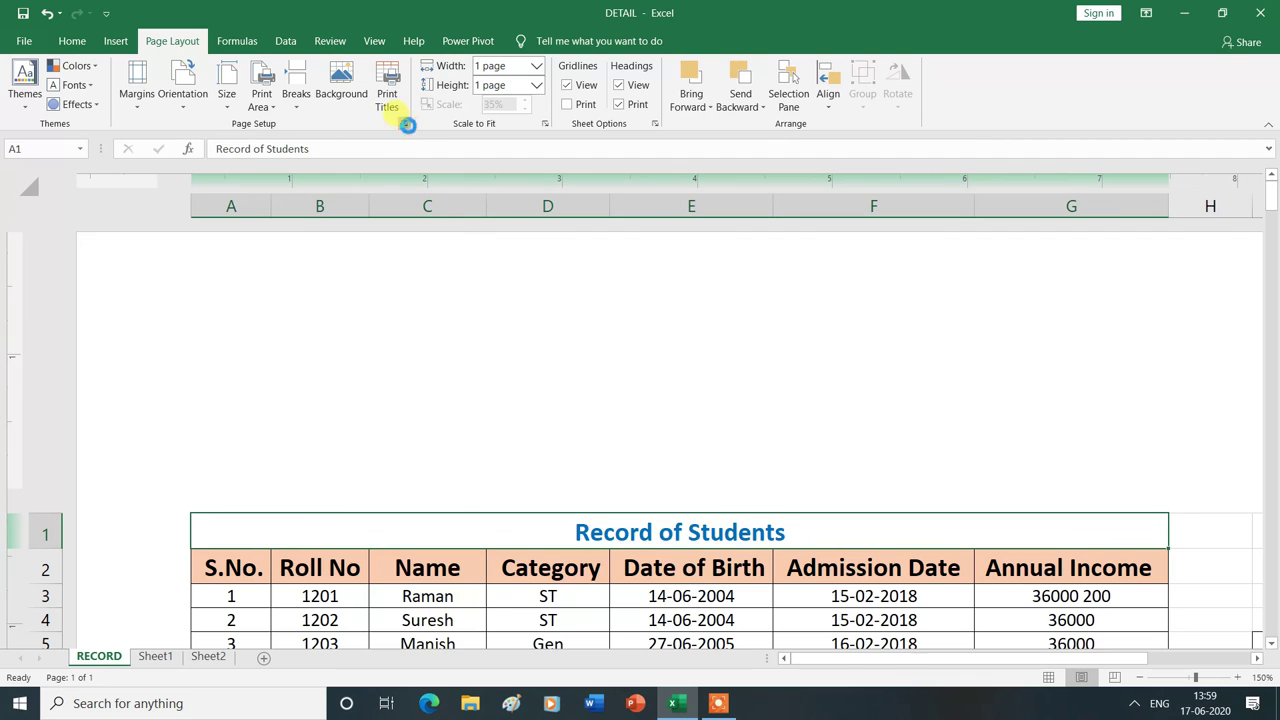
Switch Page Setup scaling from fit-to-page back to Adjust to 85% normal size.
left_click(405, 124)
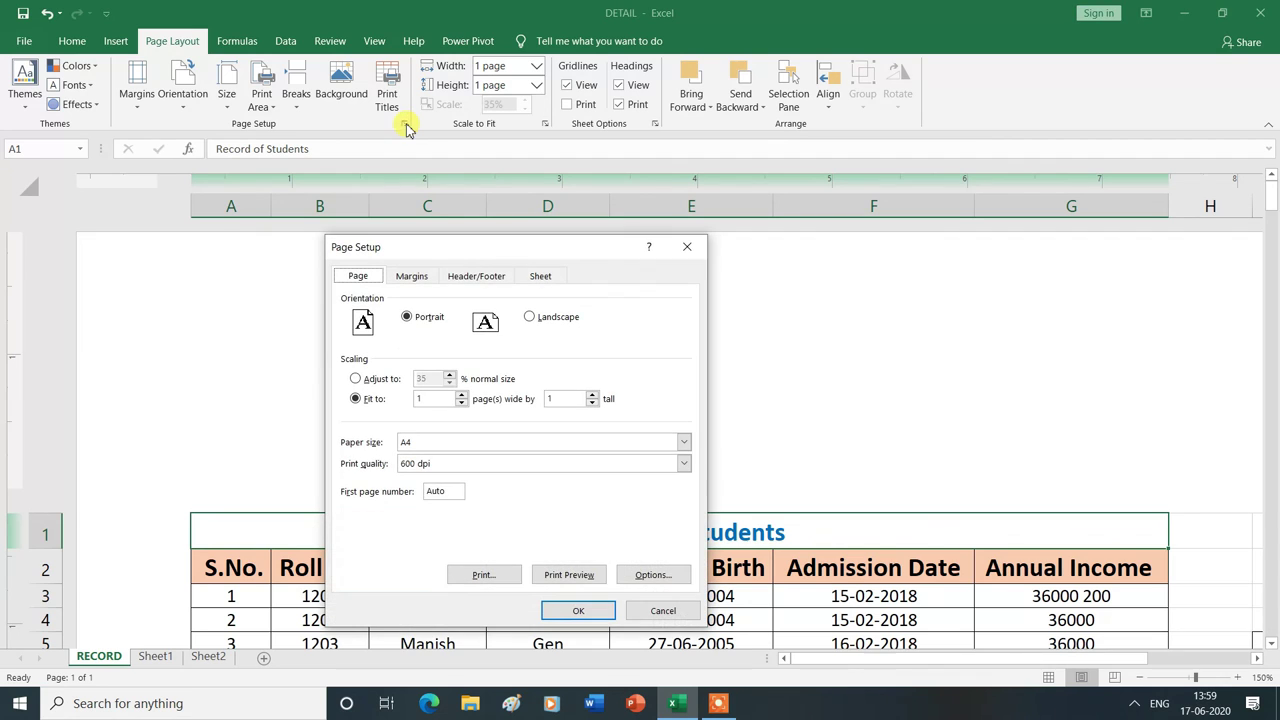
left_click(356, 379)
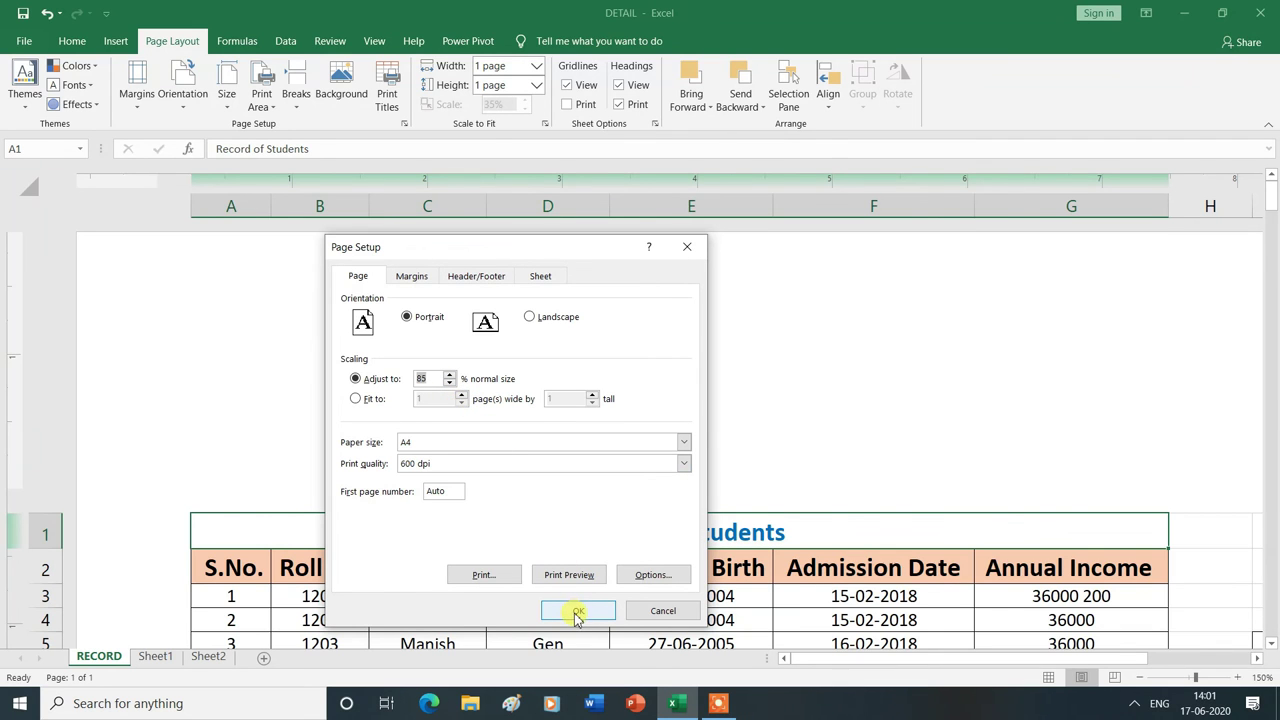
left_click(580, 612)
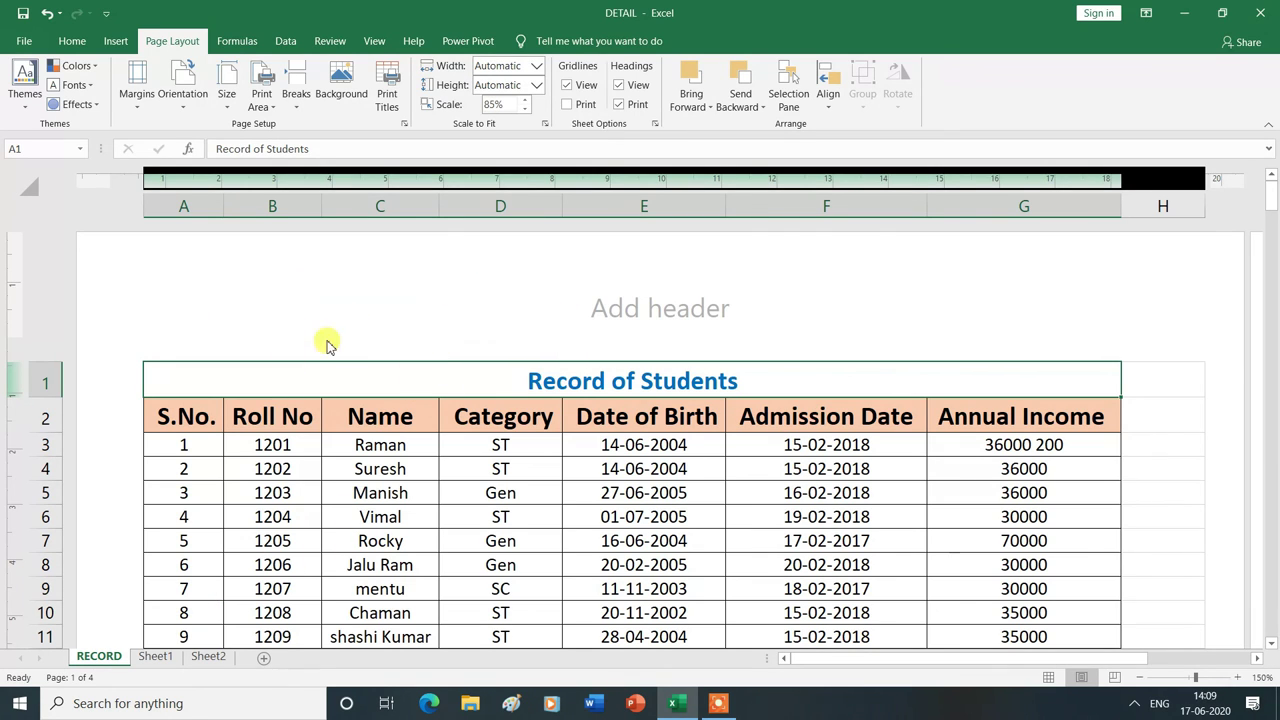
In the File > Print view, set the number of copies to 2.
left_click(25, 42)
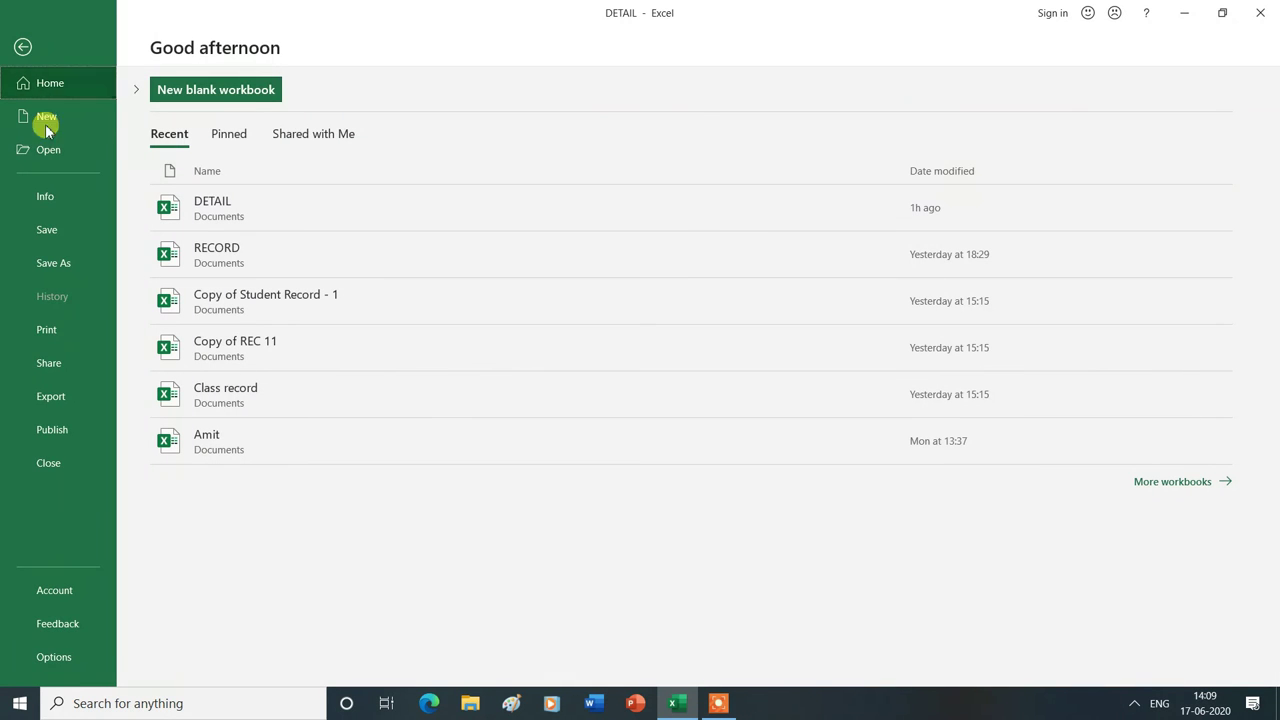
left_click(56, 334)
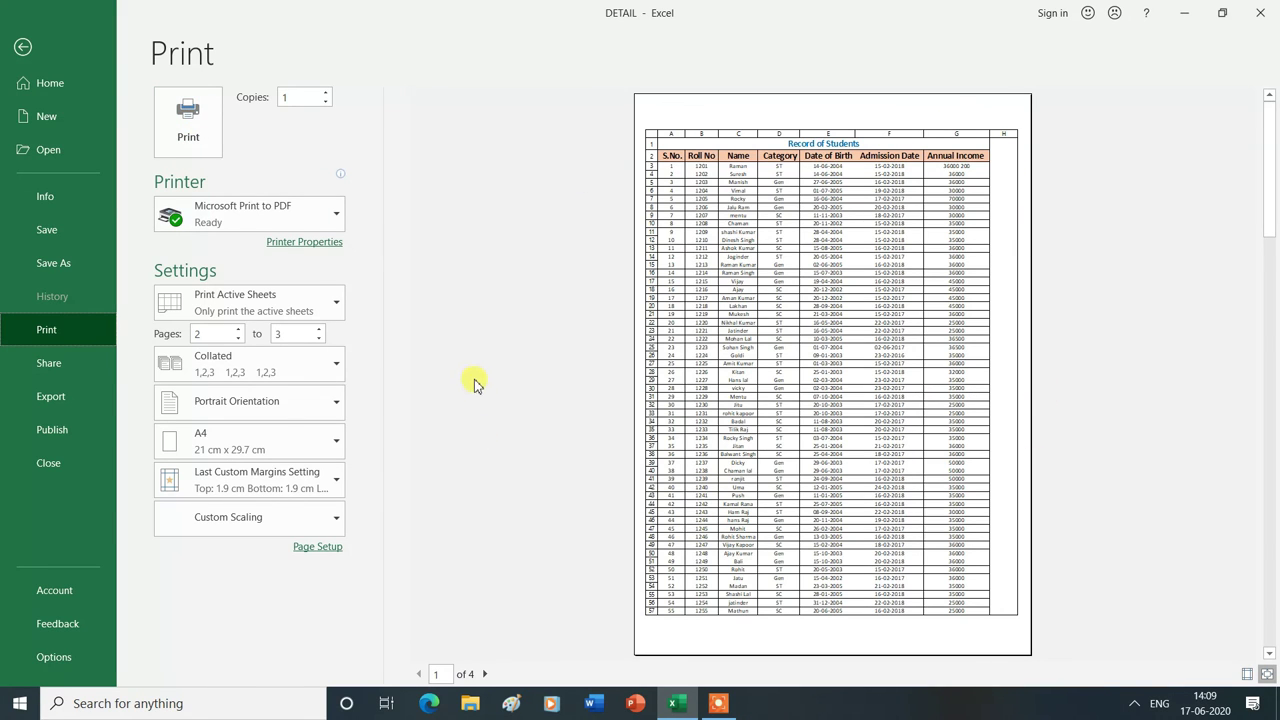
left_click(325, 92)
left_click(325, 93)
left_click(327, 100)
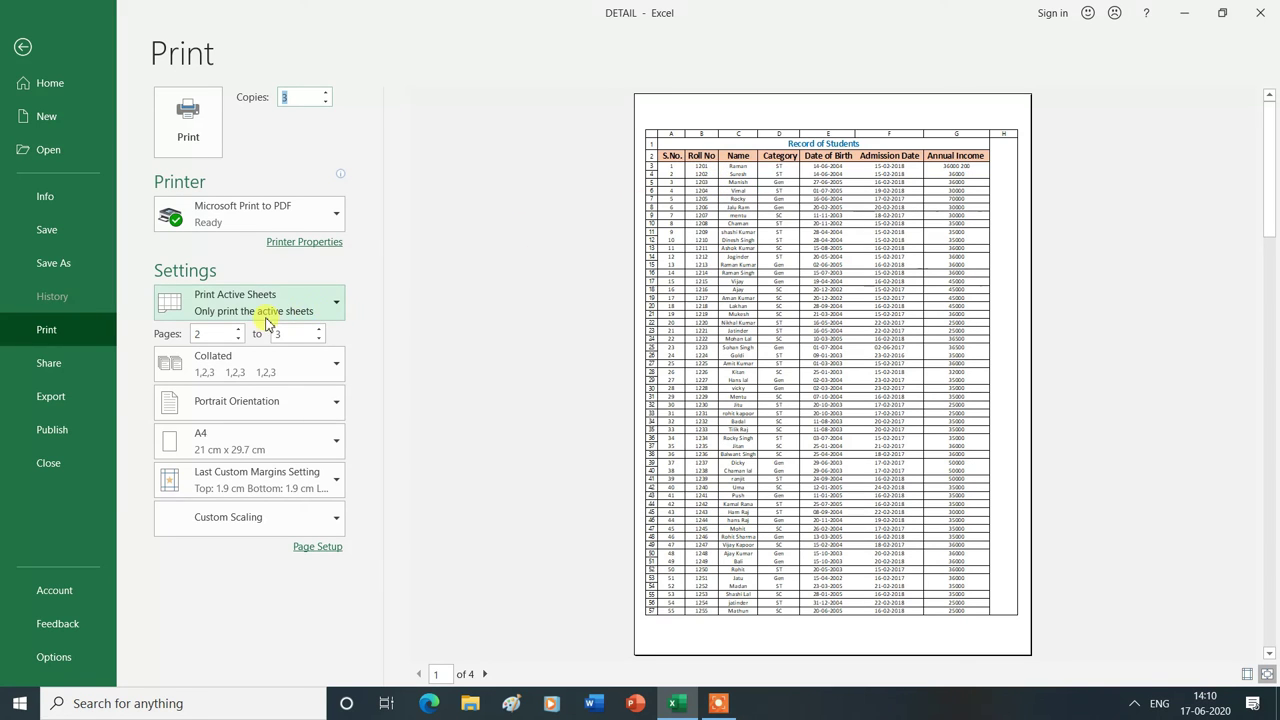
Keep Print Active Sheets, set the page range to 4 to 4, and exit Print view.
left_click(336, 309)
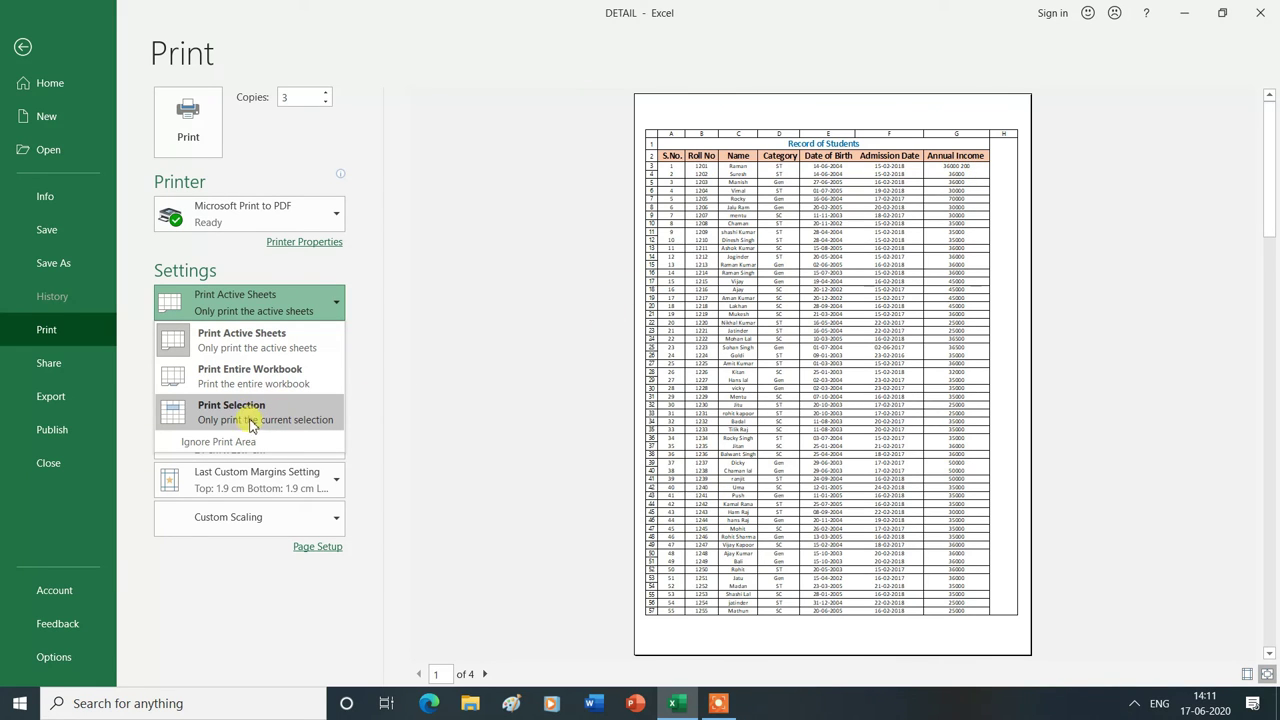
key("Escape")
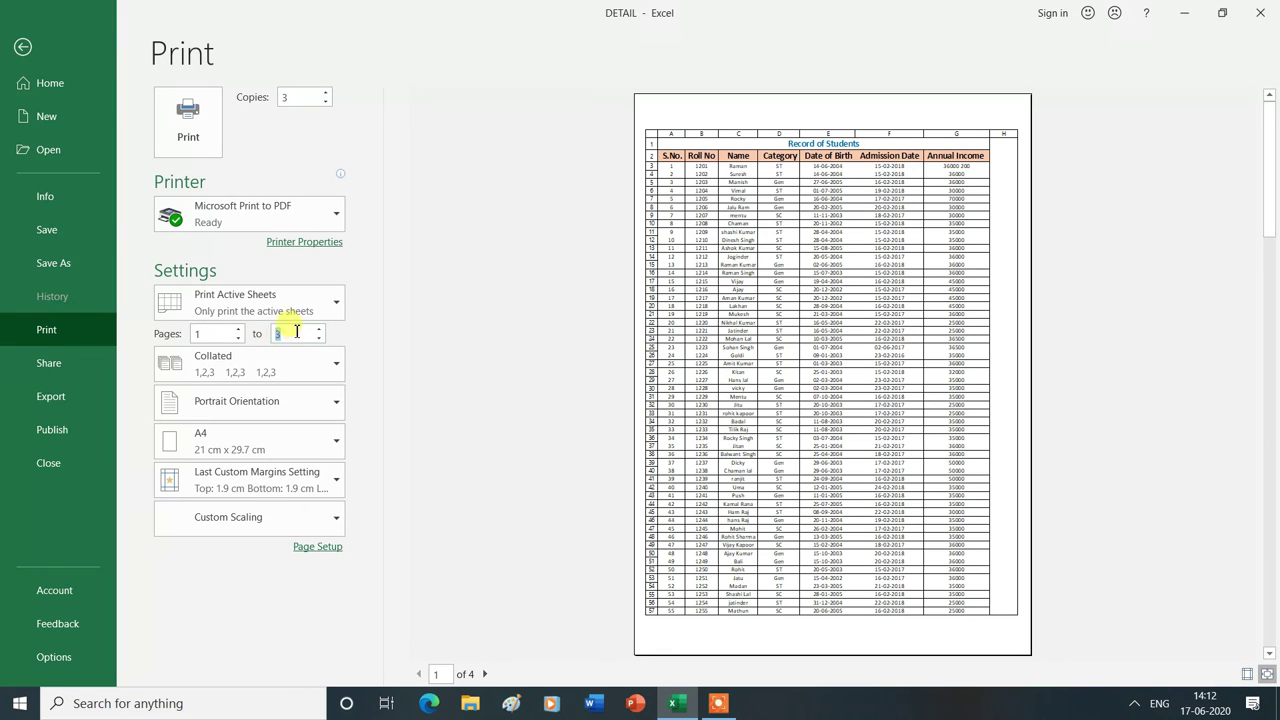
left_click_drag(275, 337, 293, 335)
key("Escape")
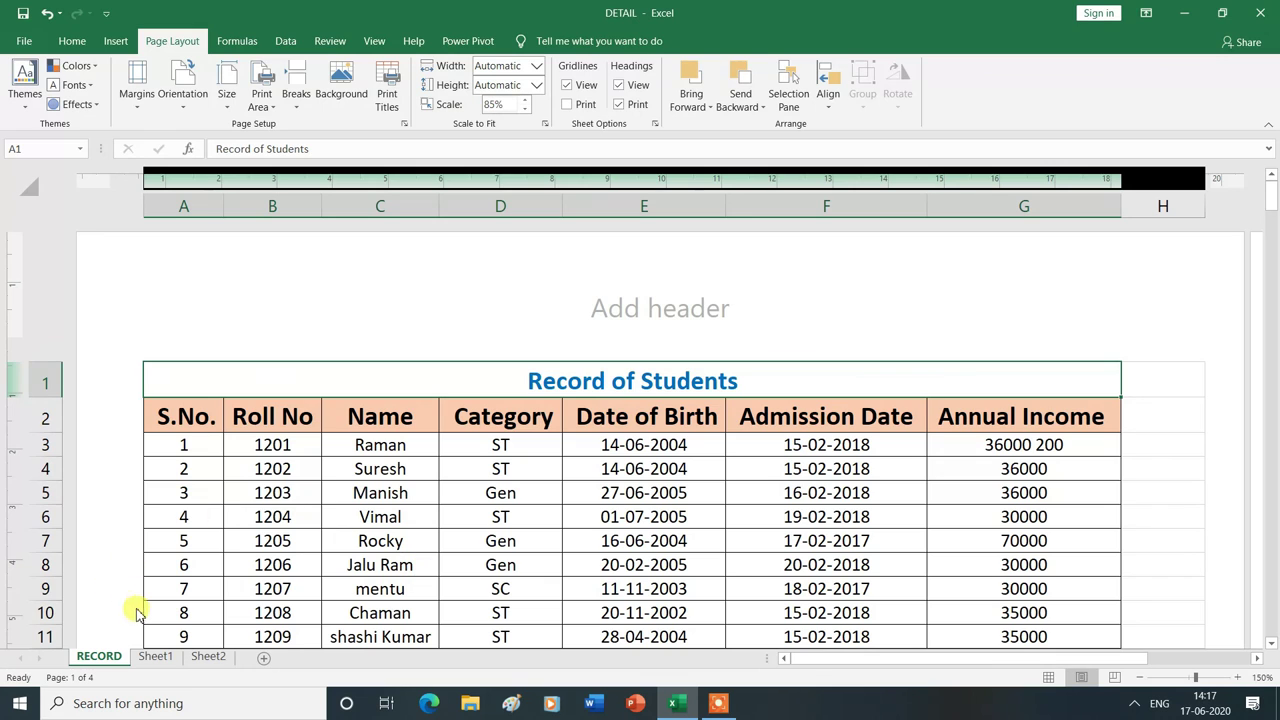
Reopen the print settings with Ctrl+P.
key("ctrl+p")
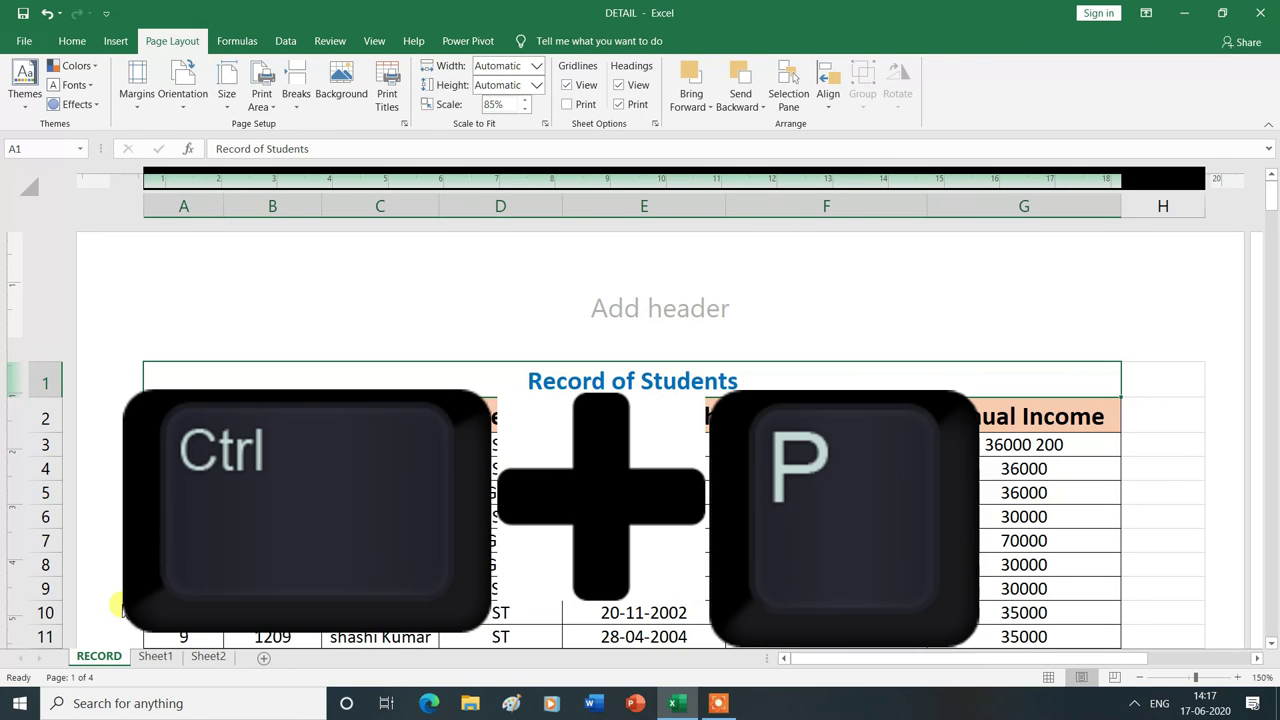